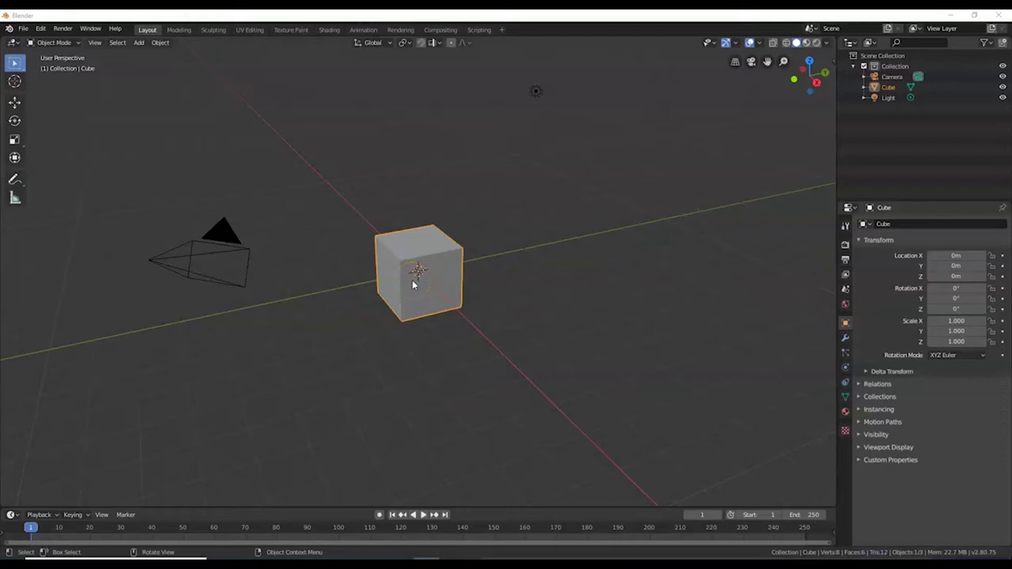
scroll(413, 283, "up", 4)
scroll(415, 289, "down", 5)
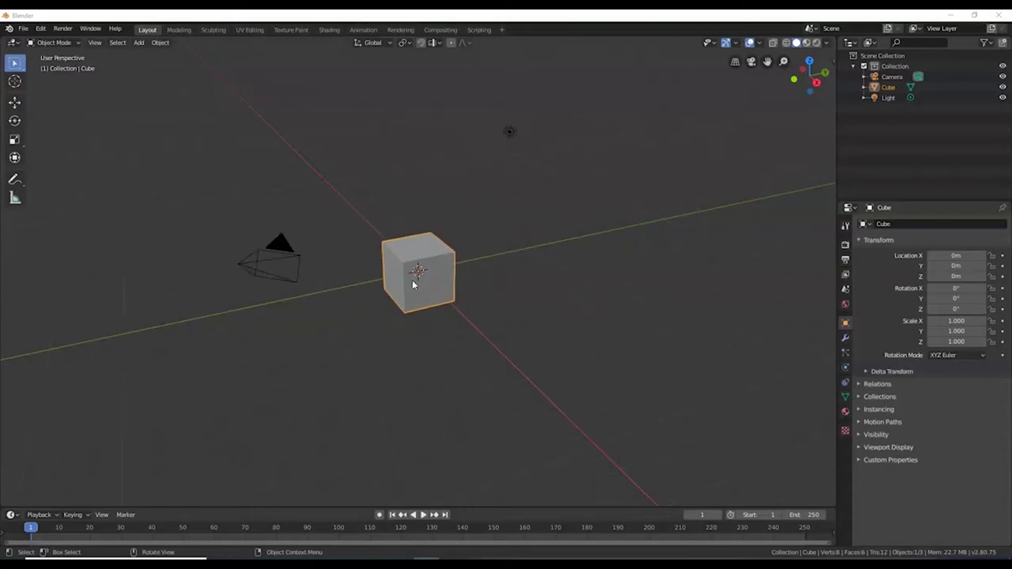
scroll(416, 298, "up", 2)
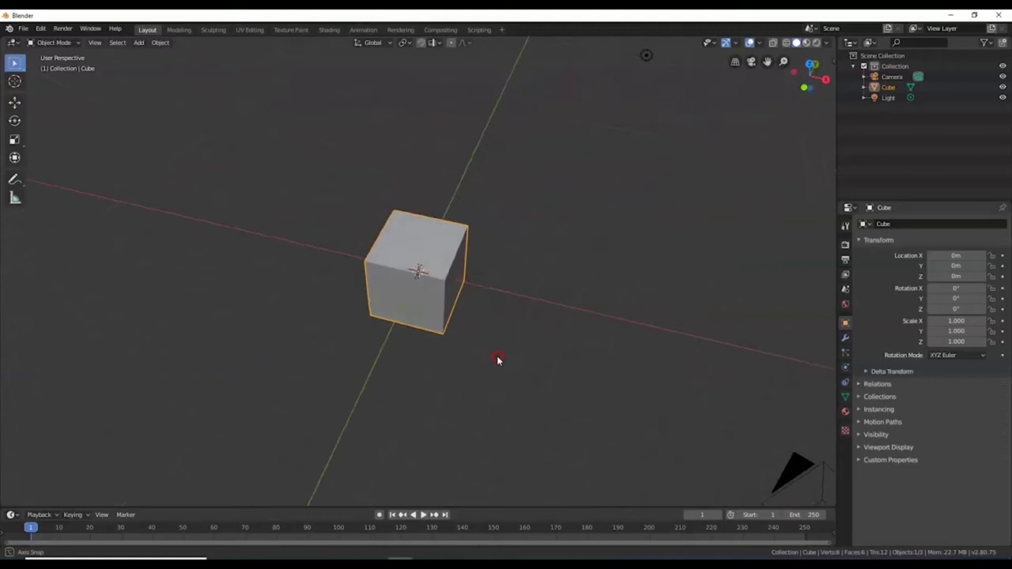
middle_click_drag(497, 360, 473, 339)
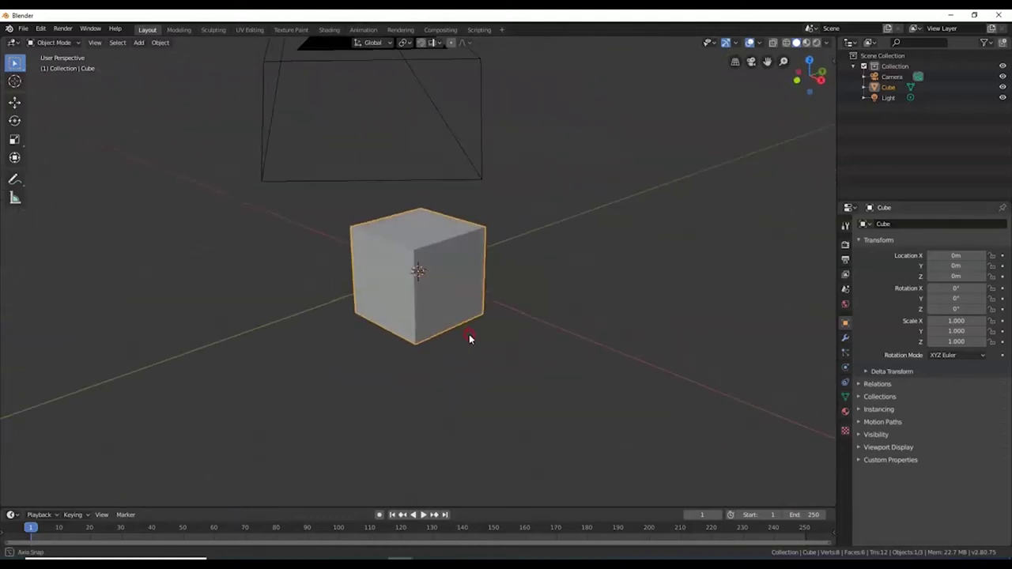
middle_click_drag(379, 318, 482, 316)
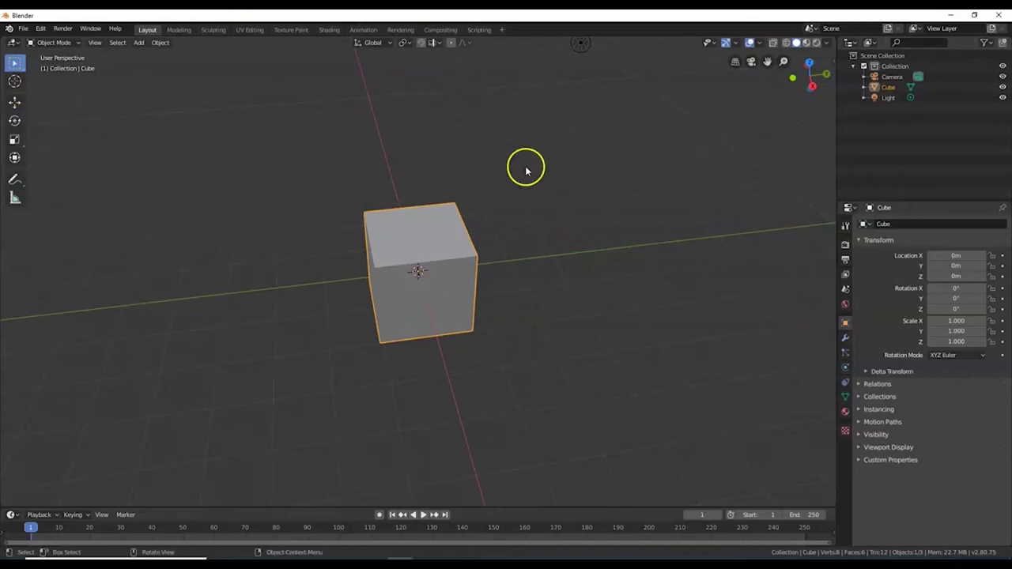
middle_click_drag(660, 337, 692, 267)
key("s")
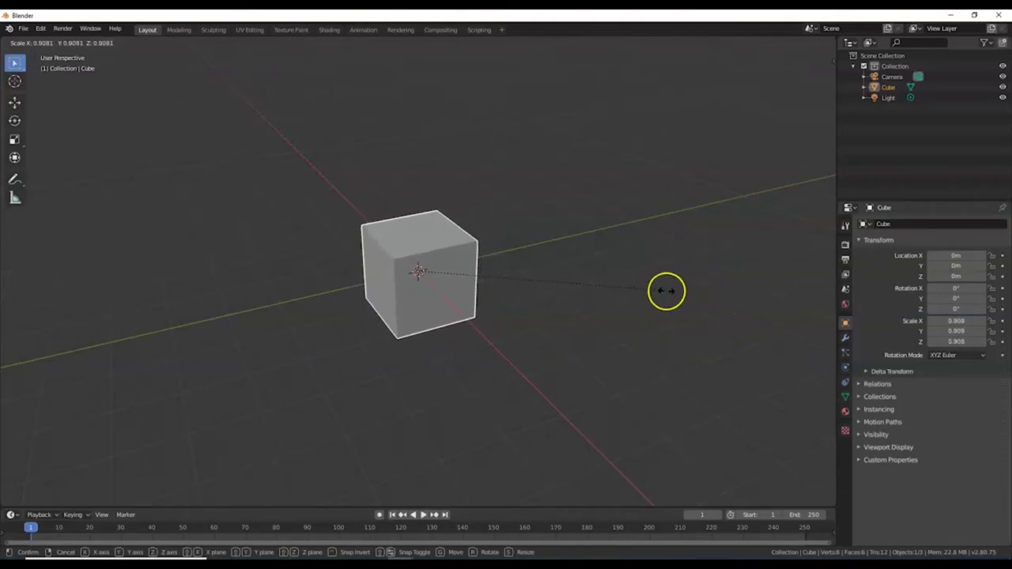
key("z")
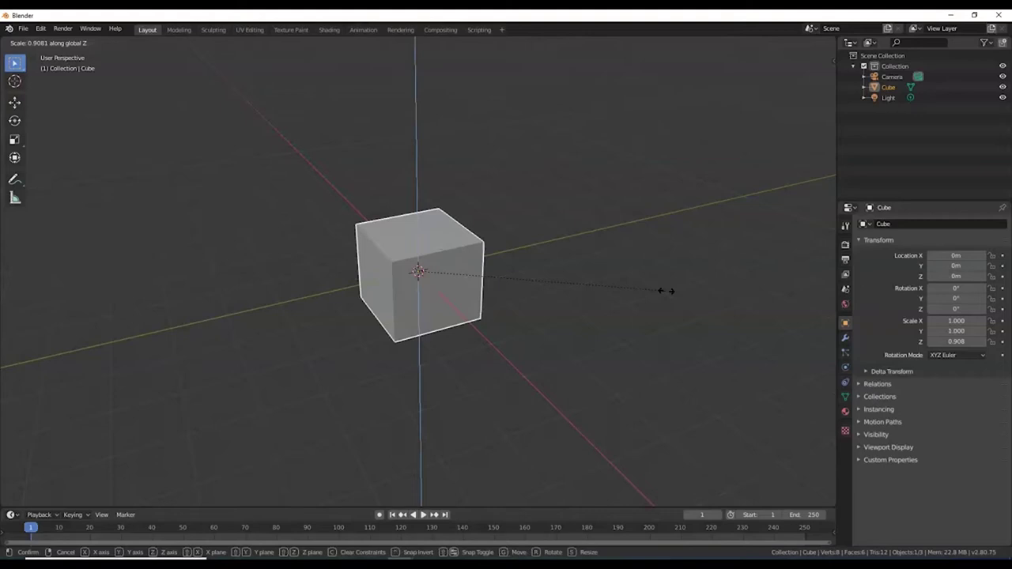
type("0.2")
key("Return")
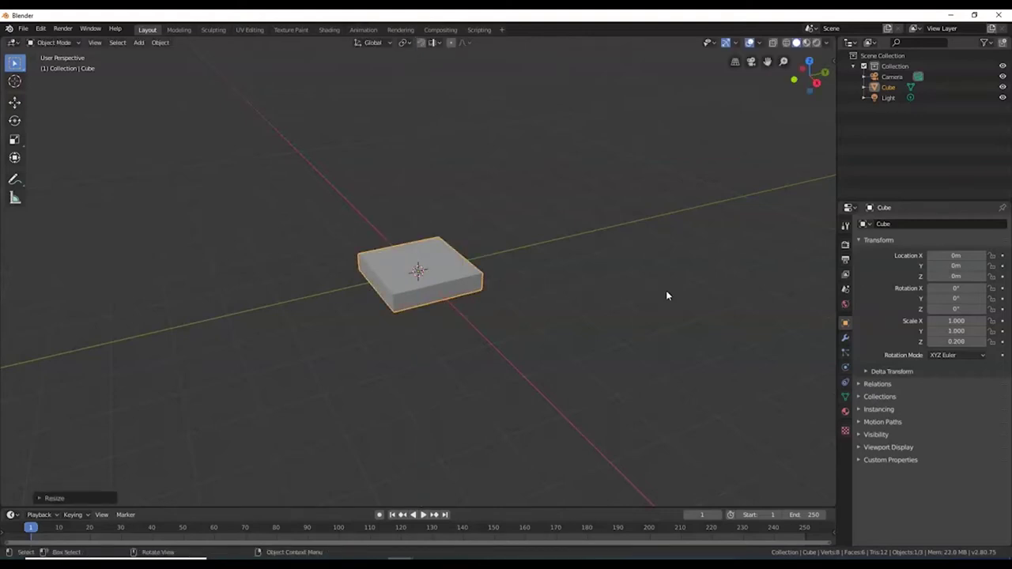
key("ctrl+z")
- Scale the cube to 0.2 along the global Z axis to flatten it into a slab
key("s")
type("z")
type(".2")
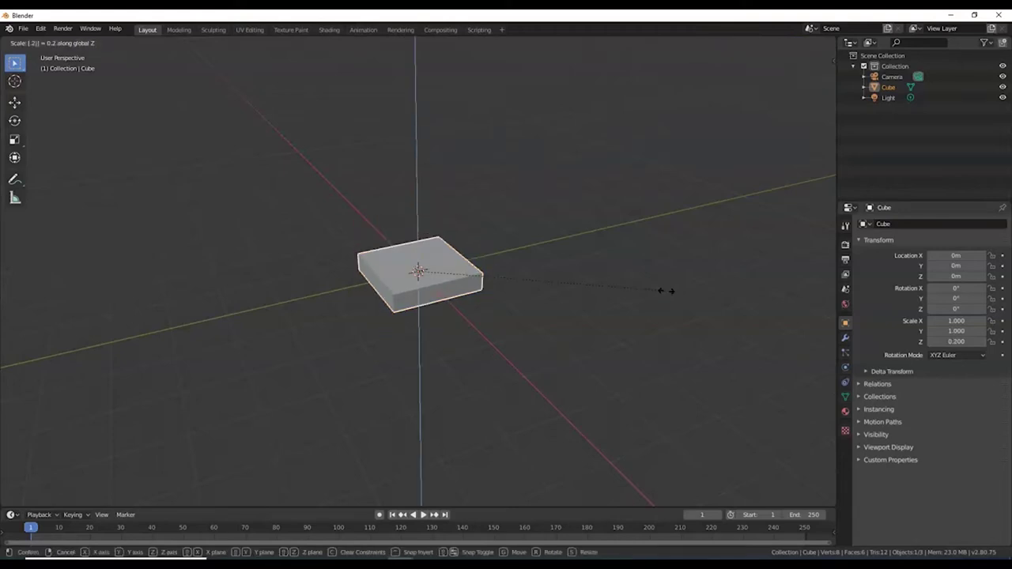
key("Return")
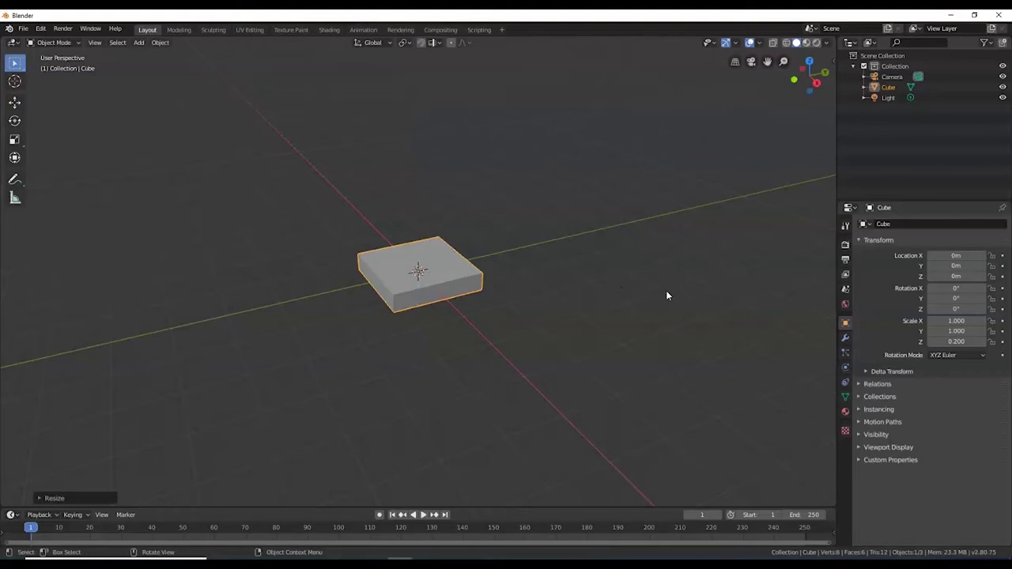
- Scale the flattened cube by 2 along X and Y only, excluding the Z axis
middle_click_drag(502, 280, 425, 244)
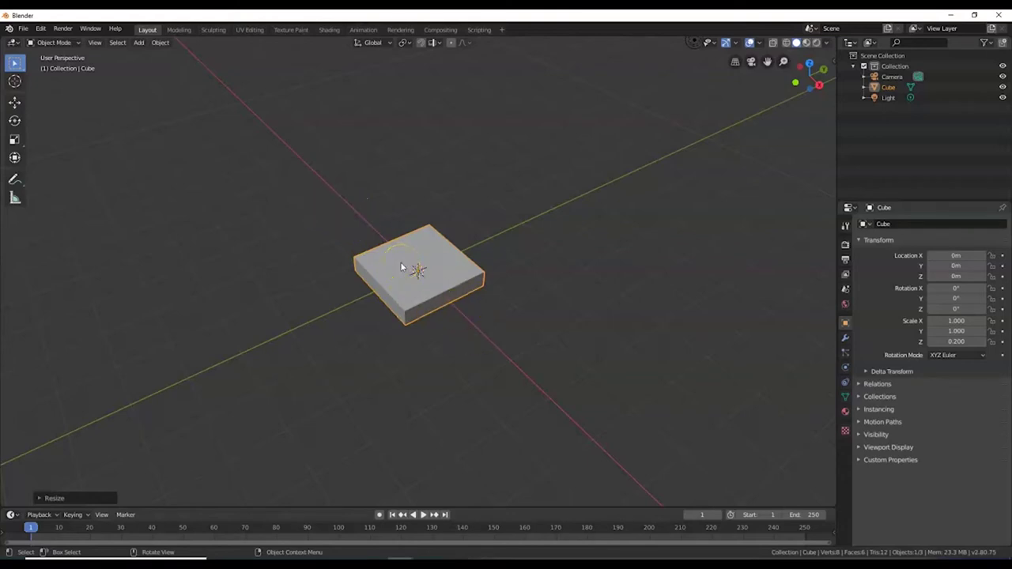
key("s")
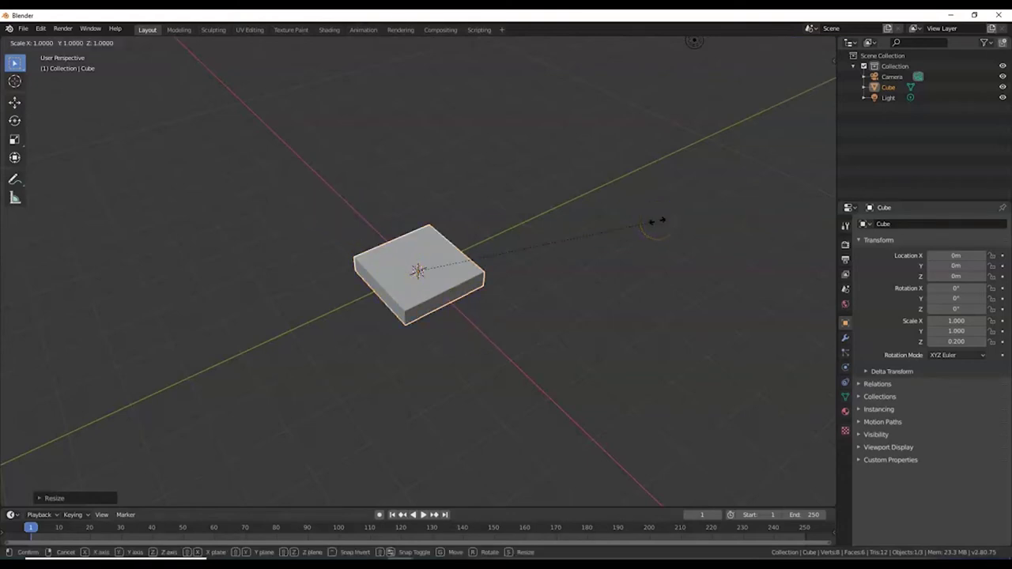
key("shift+z")
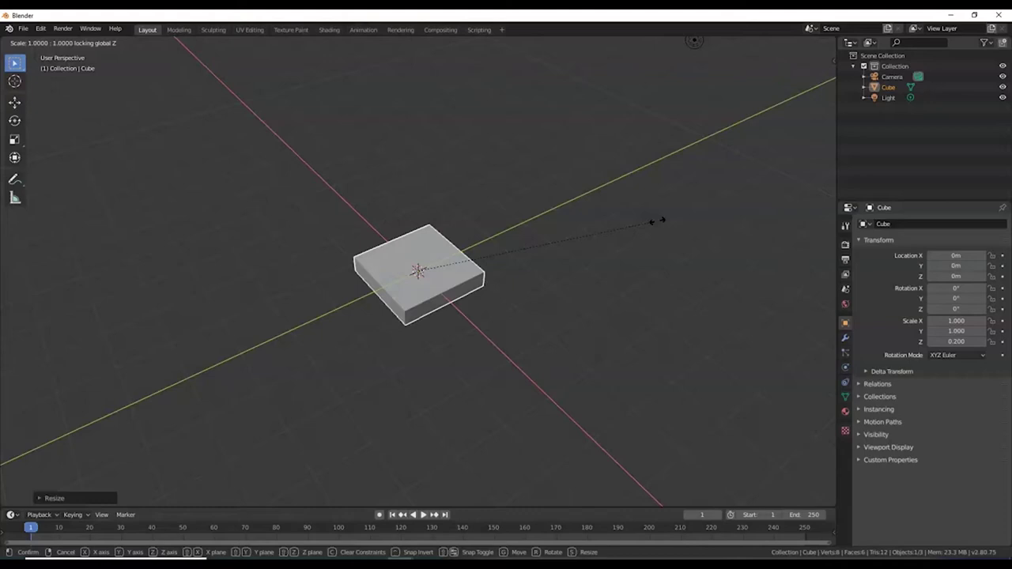
key("2")
key("Return")
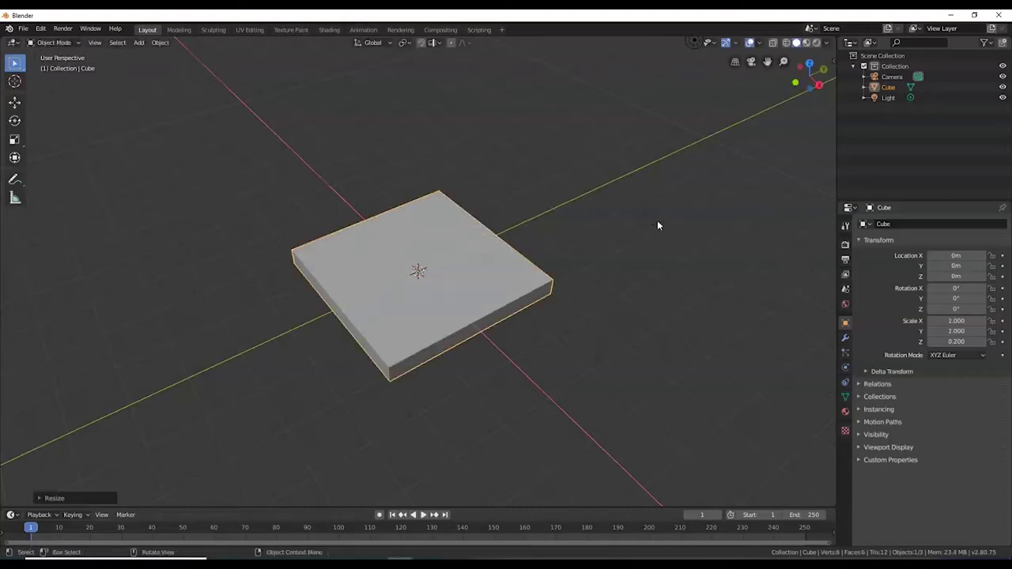
- Look at the slab in front orthographic view and enter Edit Mode
middle_click_drag(538, 291, 583, 273)
key("KP_1")
scroll(583, 274, "up", 2)
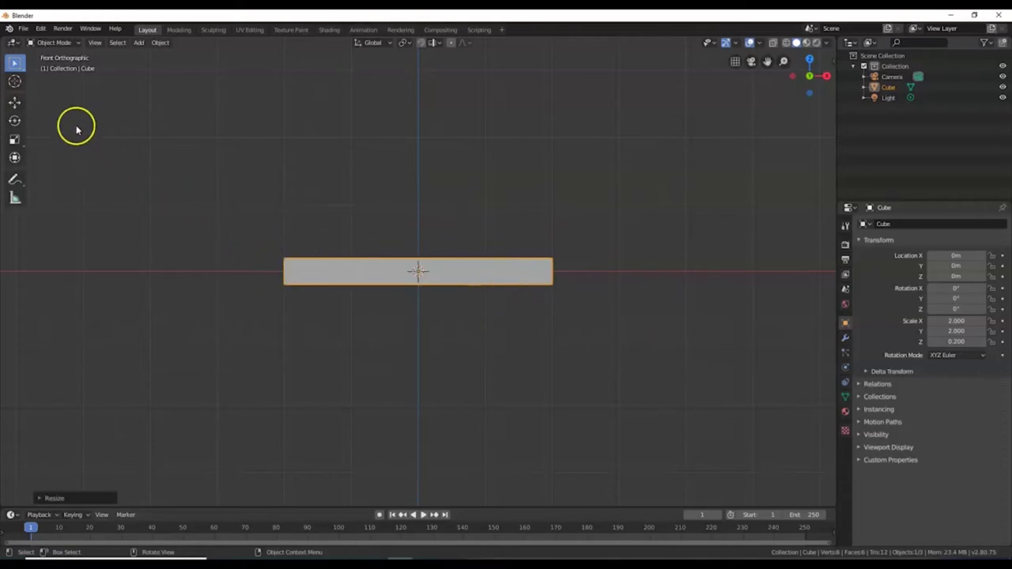
left_click(55, 42)
left_click(66, 68)
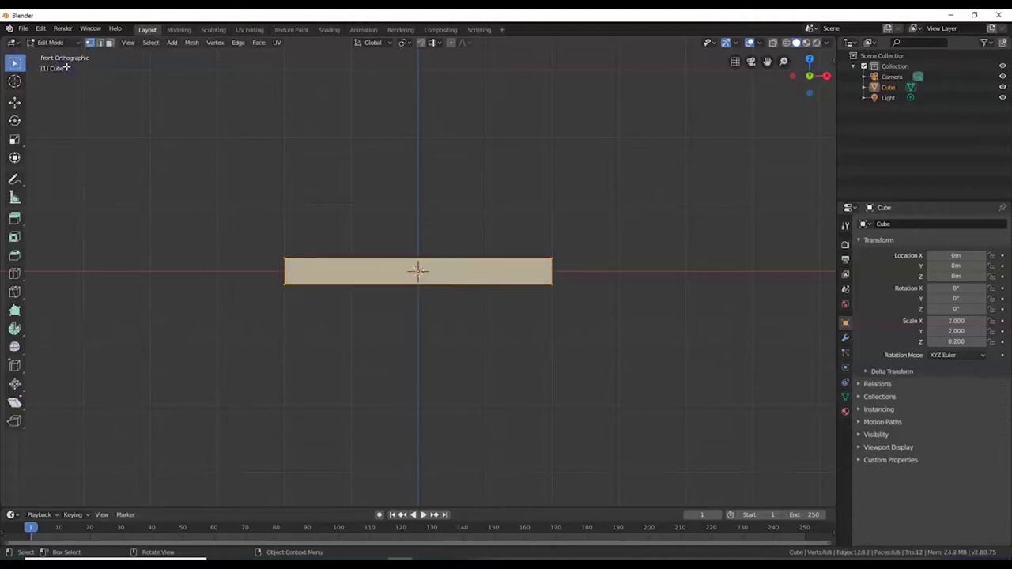
key("Tab")
key("Tab")
key("Tab")
key("Tab")
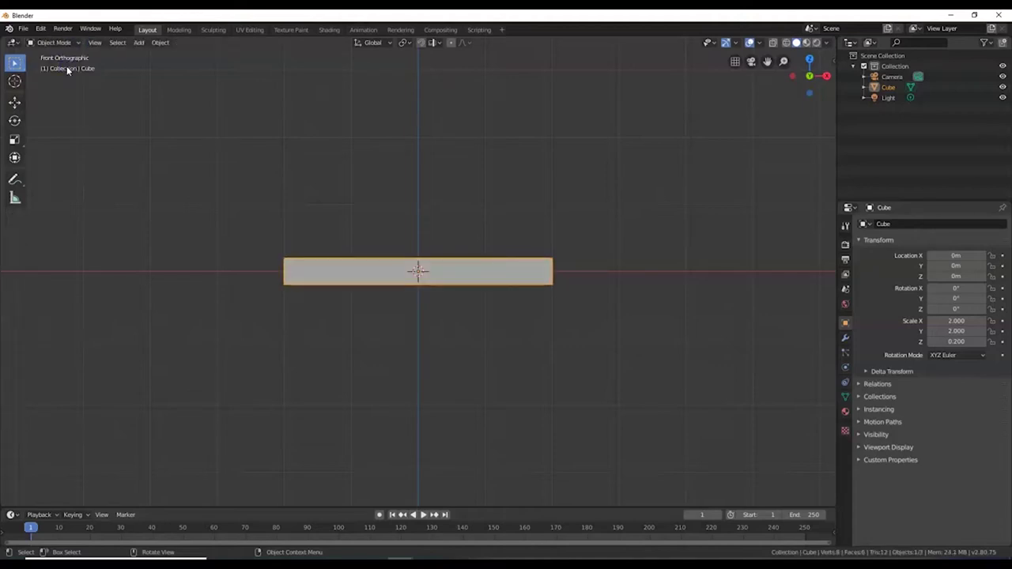
key("Tab")
key("Tab")
key("Tab")
key("Tab")
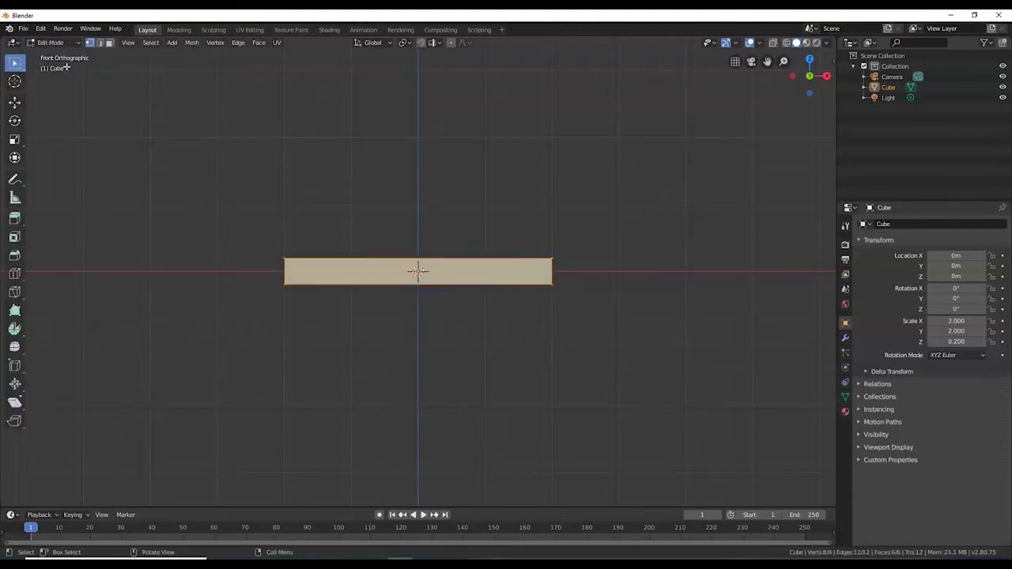
- Try to box-select the slab's upper vertices from the front while in solid shading, and check the selection from another angle
left_click_drag(231, 219, 570, 266)
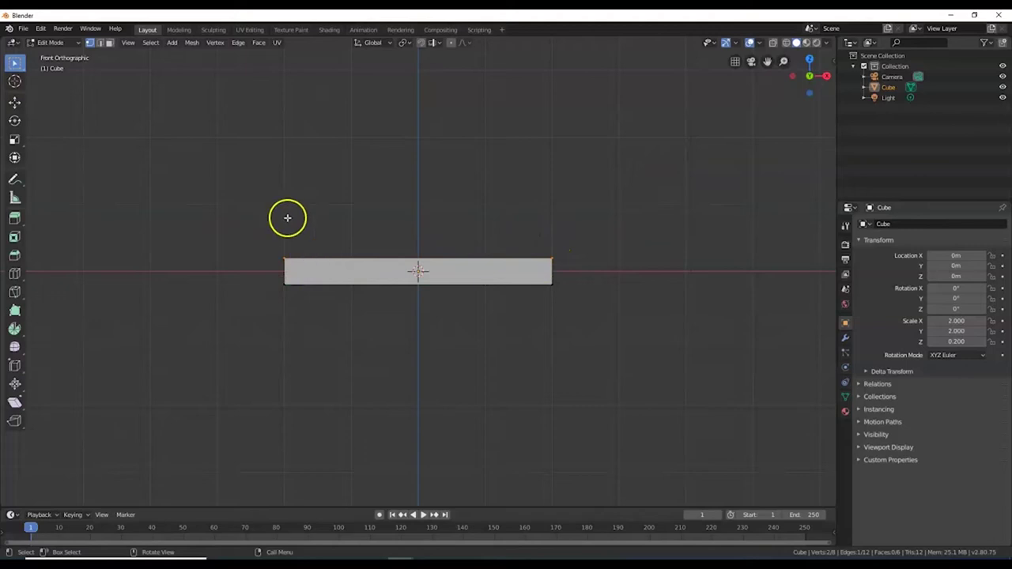
left_click(451, 204)
middle_click_drag(451, 203, 446, 248)
key("KP_1")
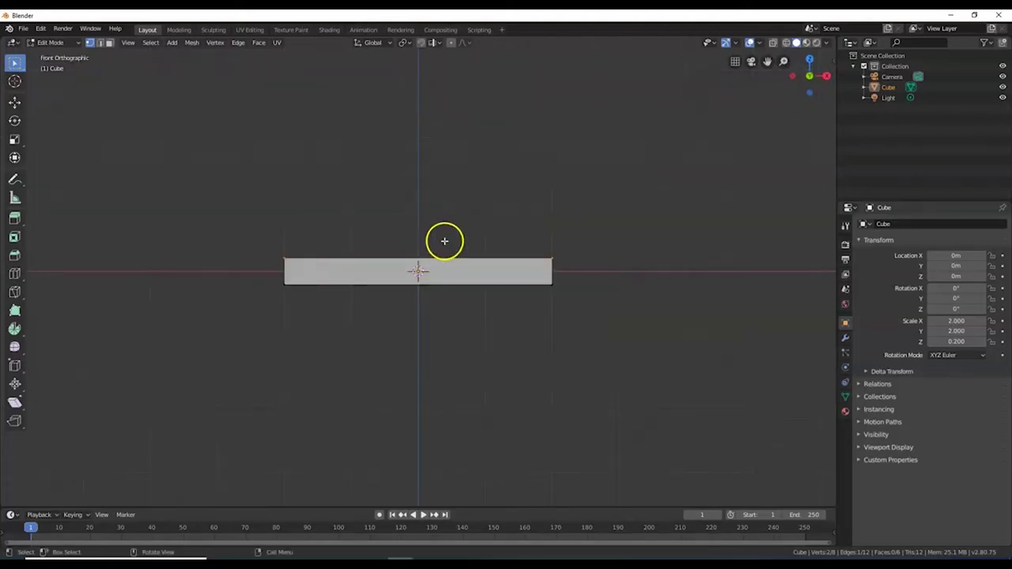
- Toggle the viewport shading back and forth between wireframe and solid
left_click(786, 43)
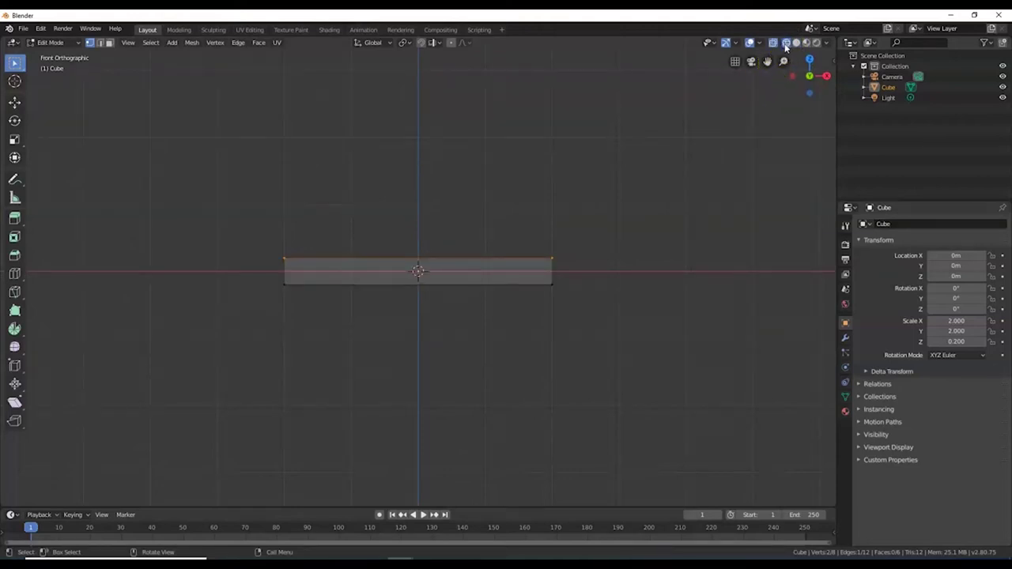
key("z")
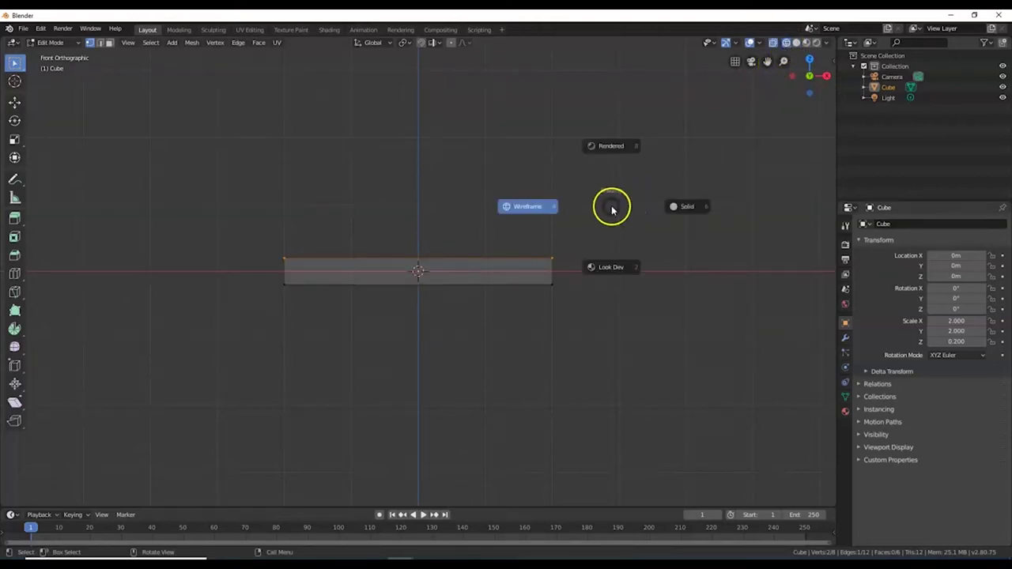
left_click(534, 205)
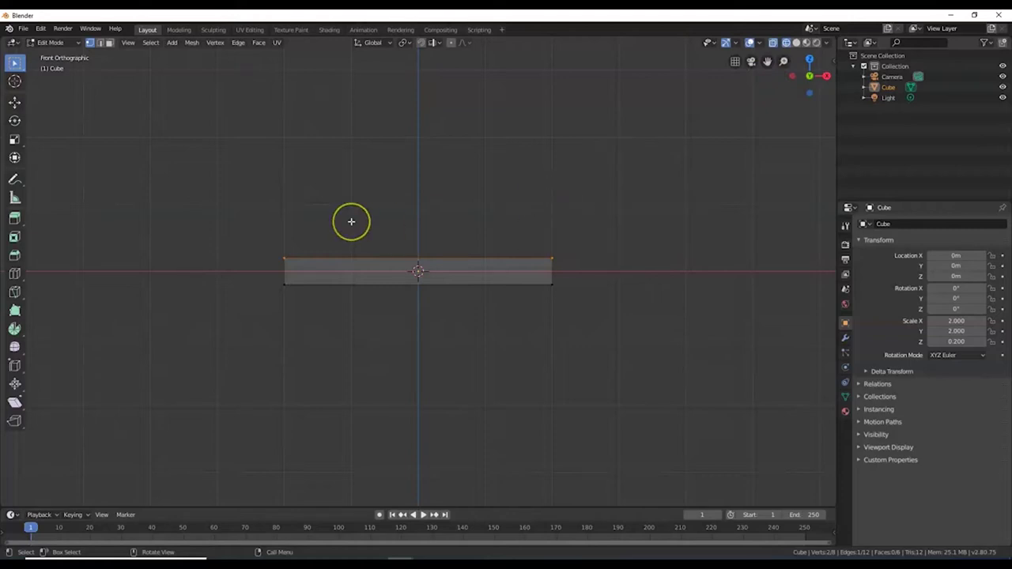
key("shift+z")
key("shift+z")
key("shift+z")
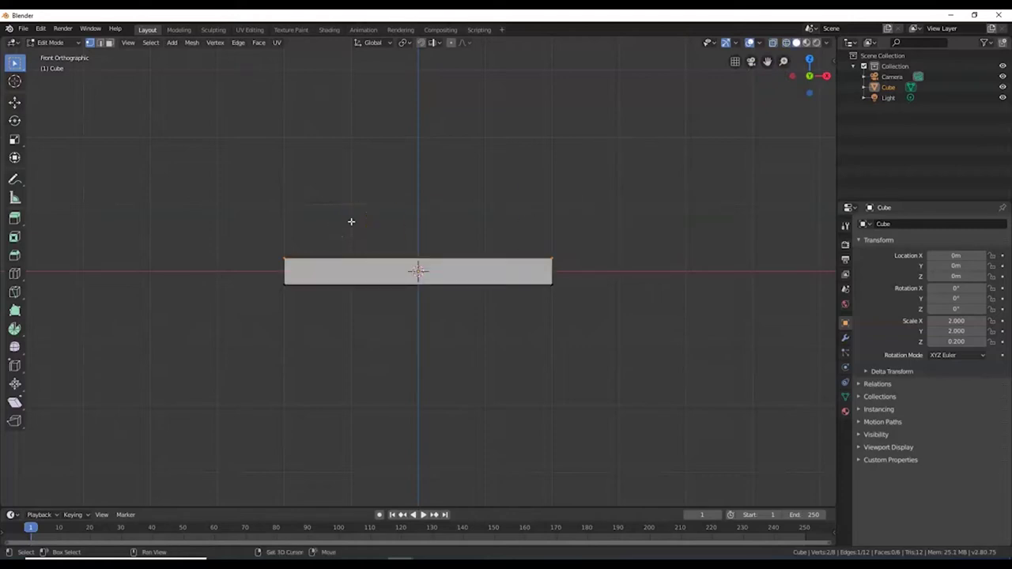
key("shift+z")
key("shift+z")
key("shift+z")
key("shift+z")
key("shift+z")
key("shift+z")
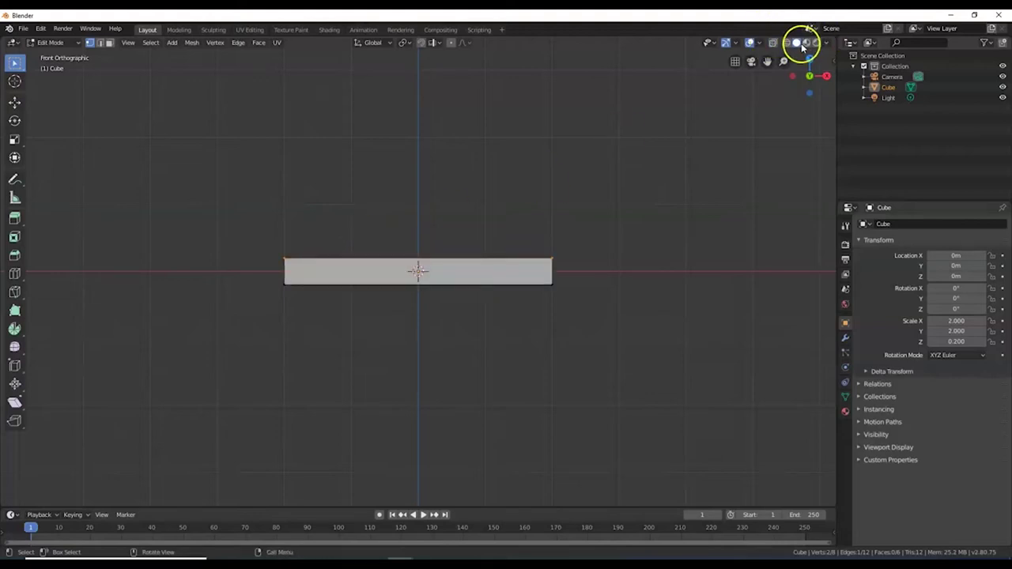
- Set the viewport to wireframe shading and box-select all four upper vertices of the slab in front view
key("z")
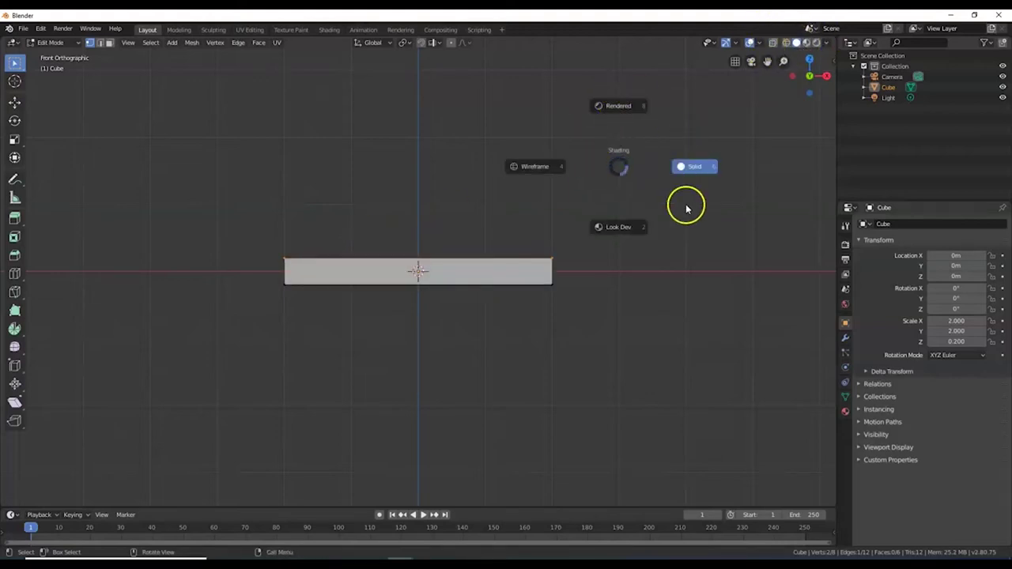
left_click(553, 168)
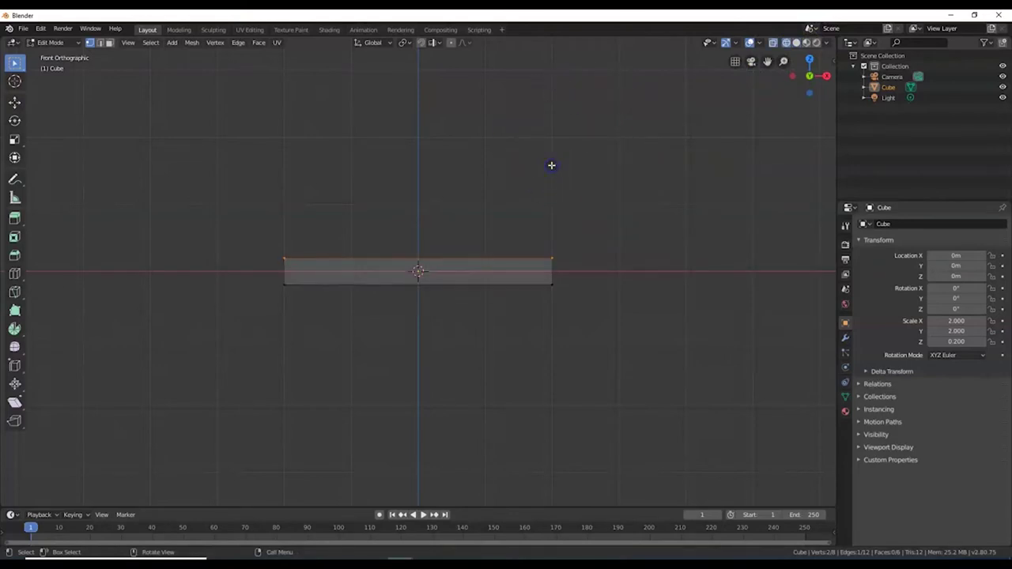
mouse_move(223, 223)
left_mouse_down()
mouse_move(398, 257)
mouse_move(571, 267)
left_mouse_up()
middle_click_drag(571, 268, 566, 282)
key("KP_1")
- Extrude the slab's top face in place and scale the new face to 0.8, leaving a rim around it
key("e")
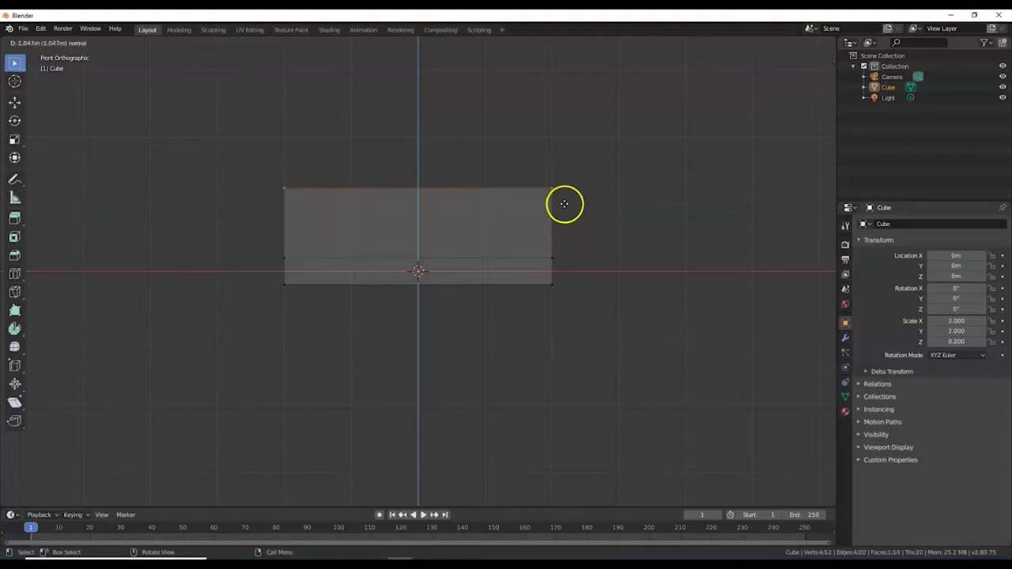
right_click(563, 259)
key("s")
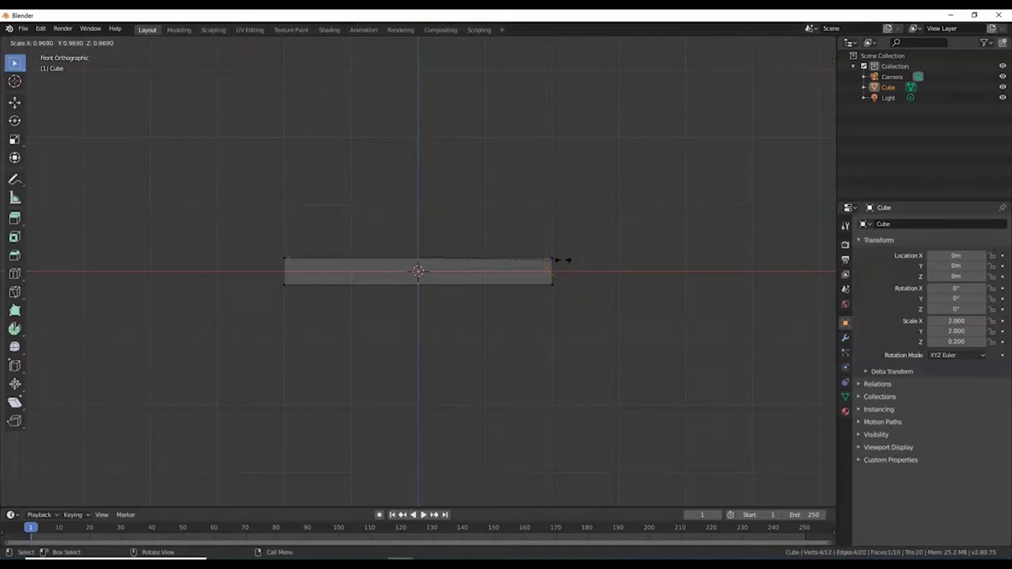
type(".8")
right_click(563, 260)
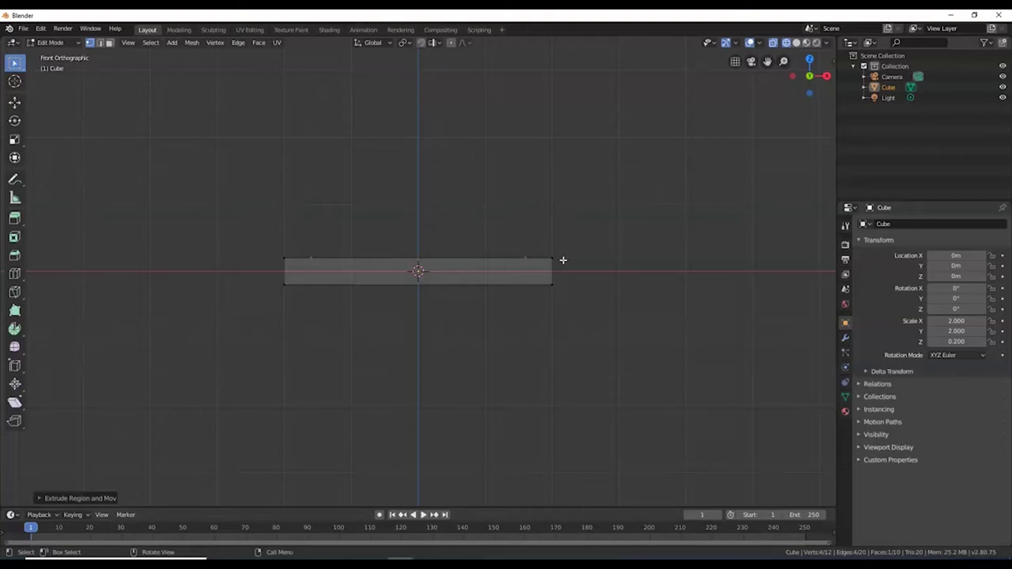
key("KP_8")
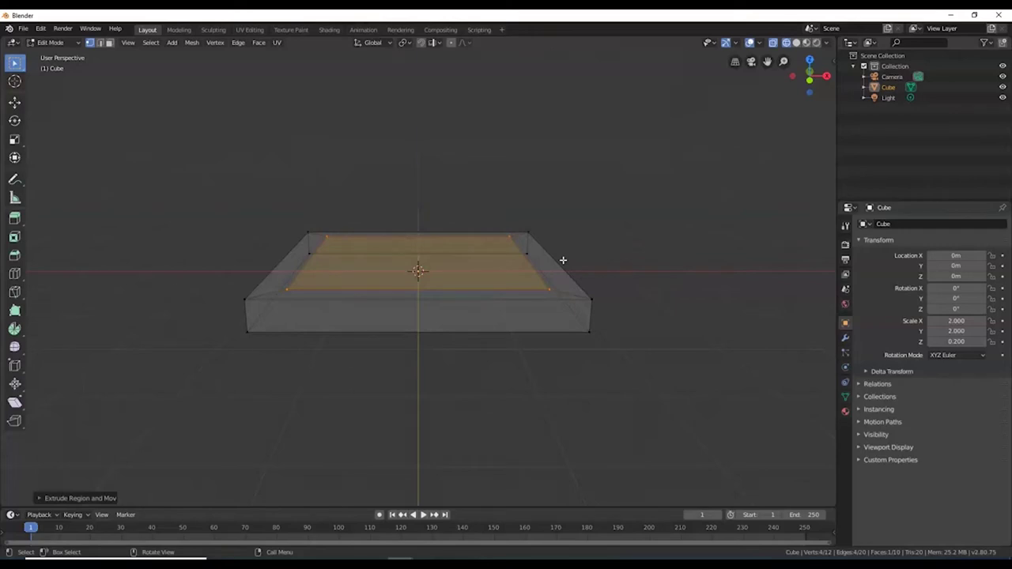
key("KP_1")
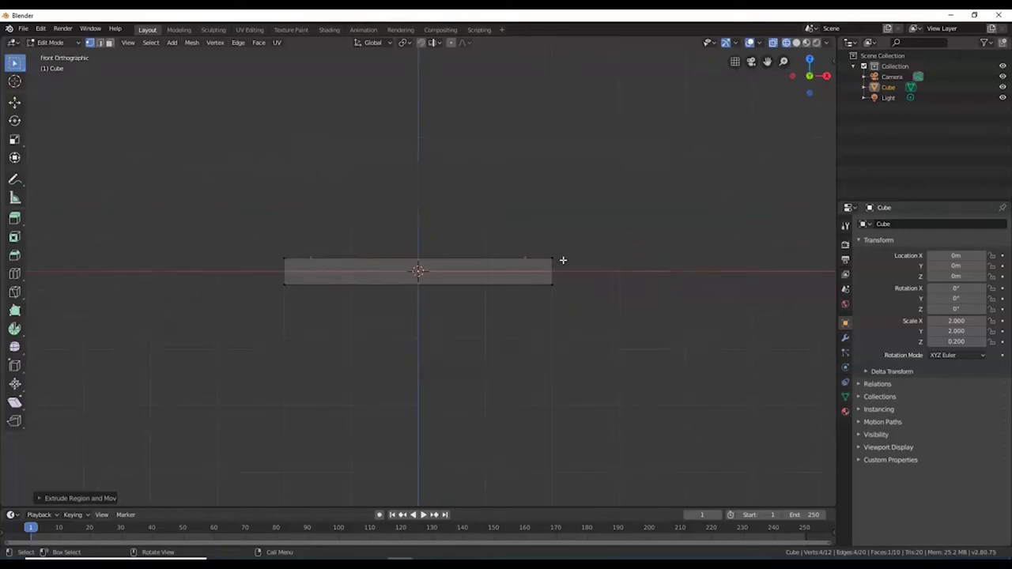
- Extrude the inset top face upward by 0.4 m to form a second, narrower tier
type("e")
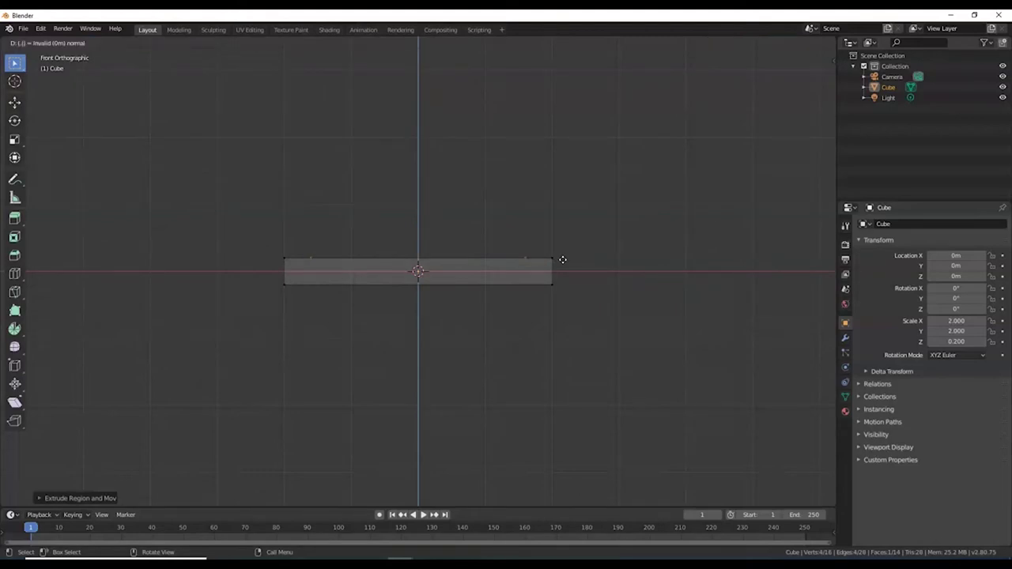
type("0.4")
key("Return")
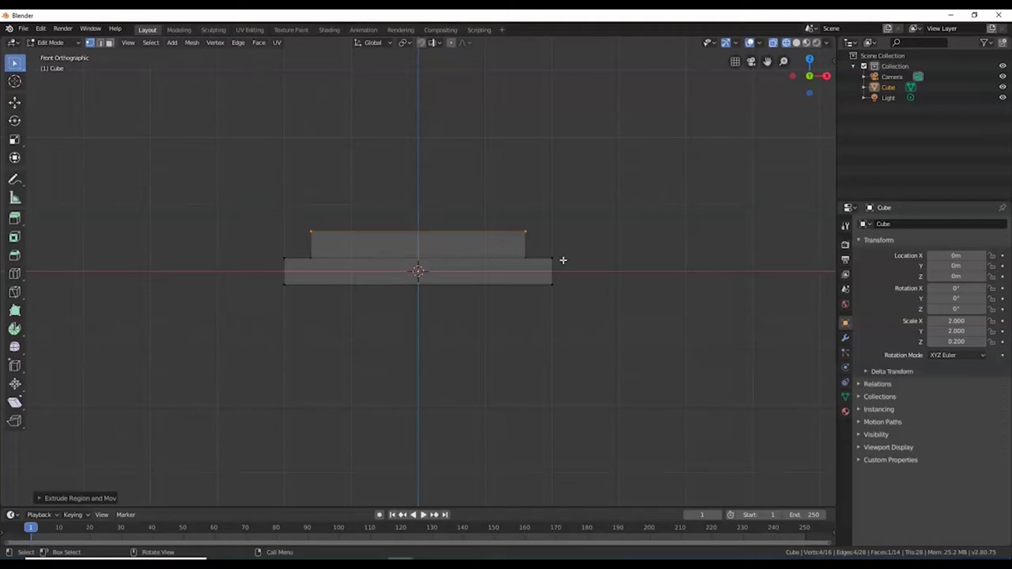
scroll(563, 261, "up", 3)
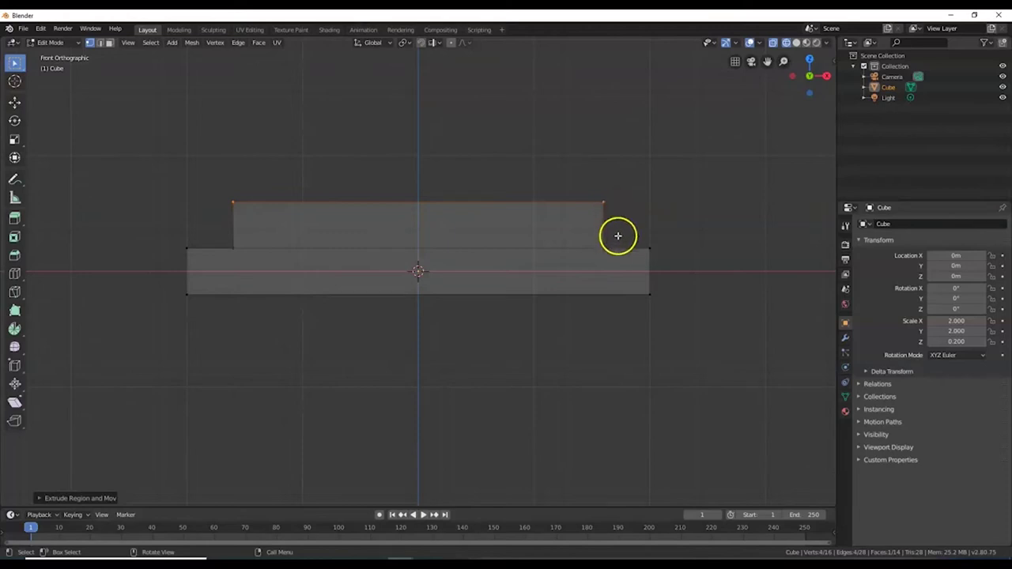
scroll(650, 213, "down", 1)
left_click(609, 213)
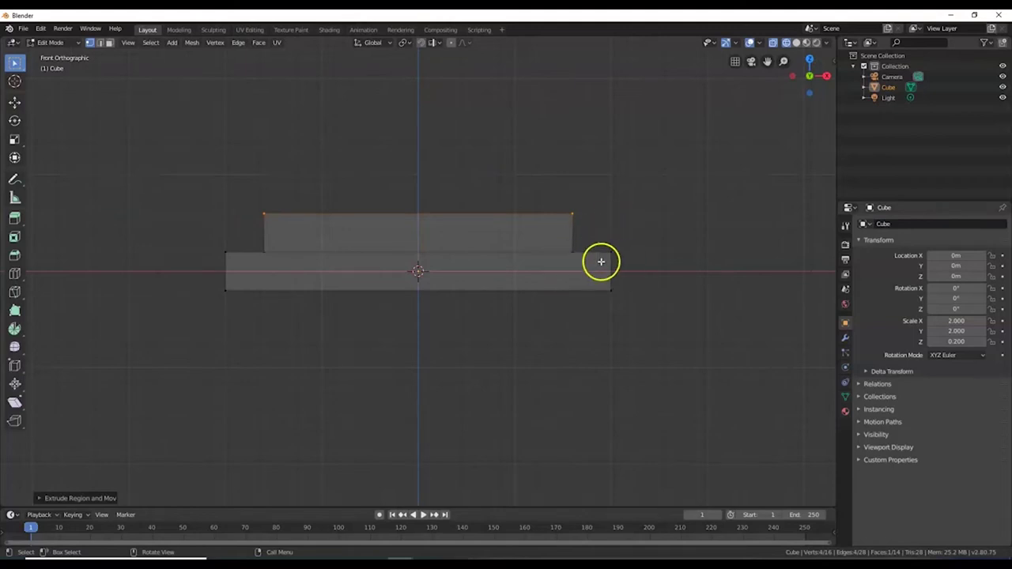
- Add a third tier by extruding the top face in place, scaling it to 0.8 and extruding it upward 0.4 m
type("s")
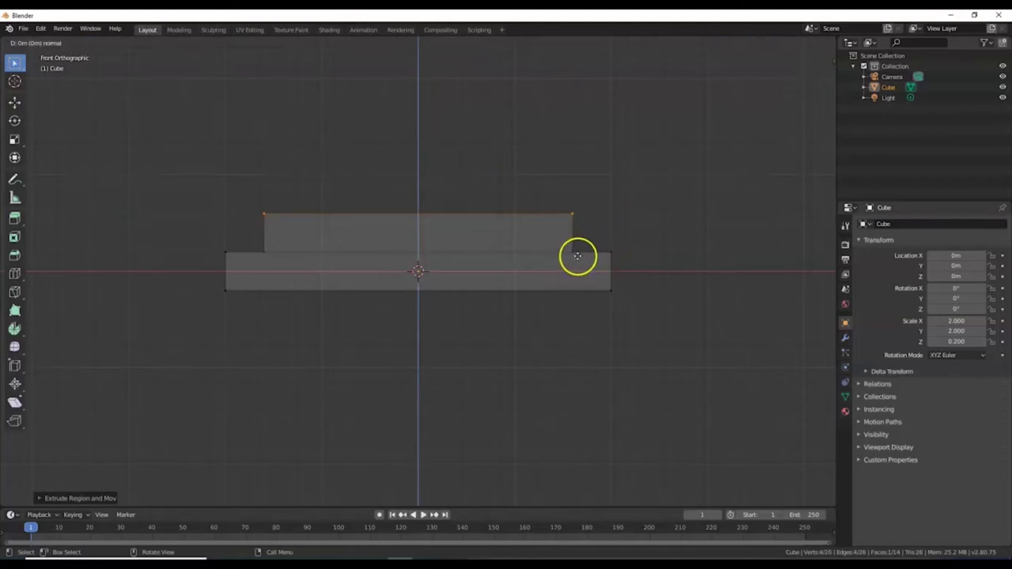
type(".")
key("Escape")
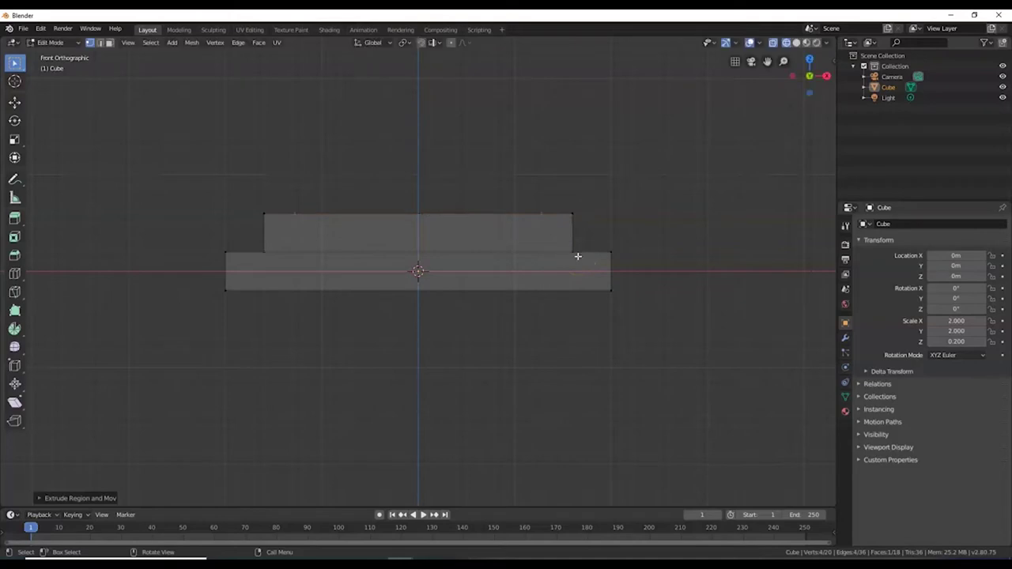
type("e.4")
key("Return")
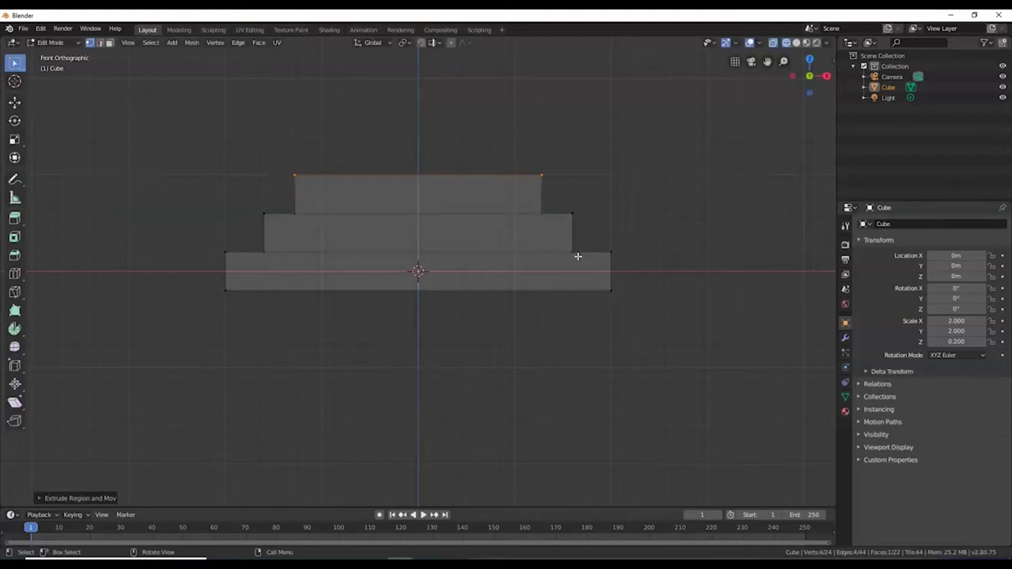
- Build the fourth tier on the third: extrude the top face in place, scale it to 0.8 and extrude it 0.4 m
scroll(577, 256, "down", 2)
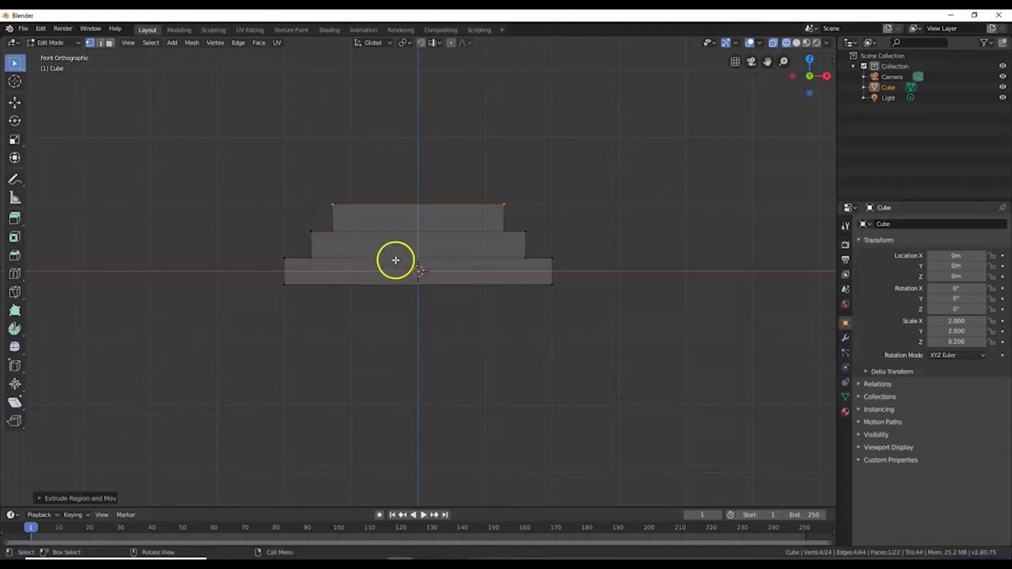
key("s")
key("Escape")
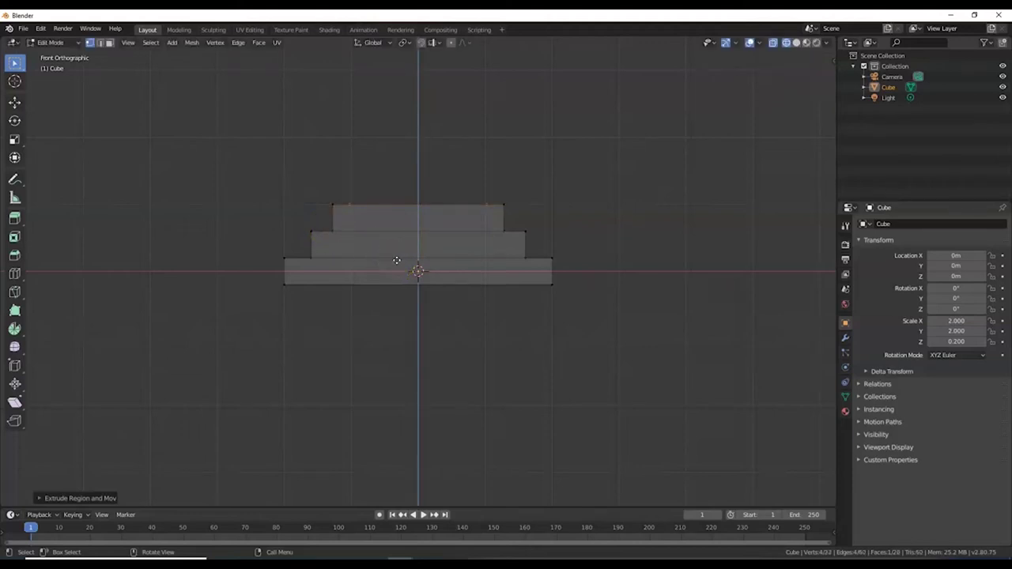
key("e")
key("Return")
type("s.8")
key("Return")
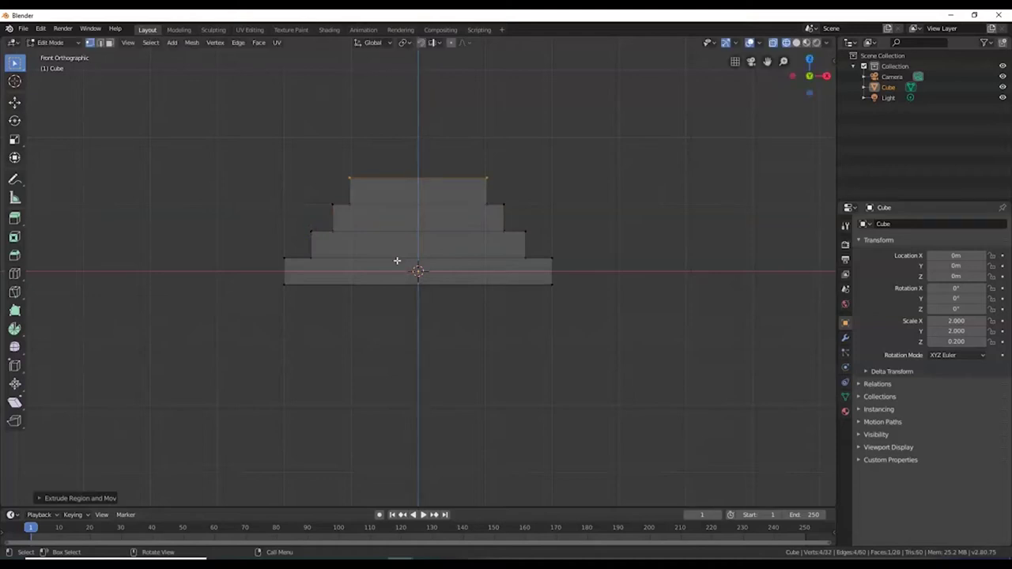
- Stack a fifth tier on the fourth by insetting the top face to 0.8 scale and extruding it 0.4 m
key("e")
key("Return")
key("e")
key("Return")
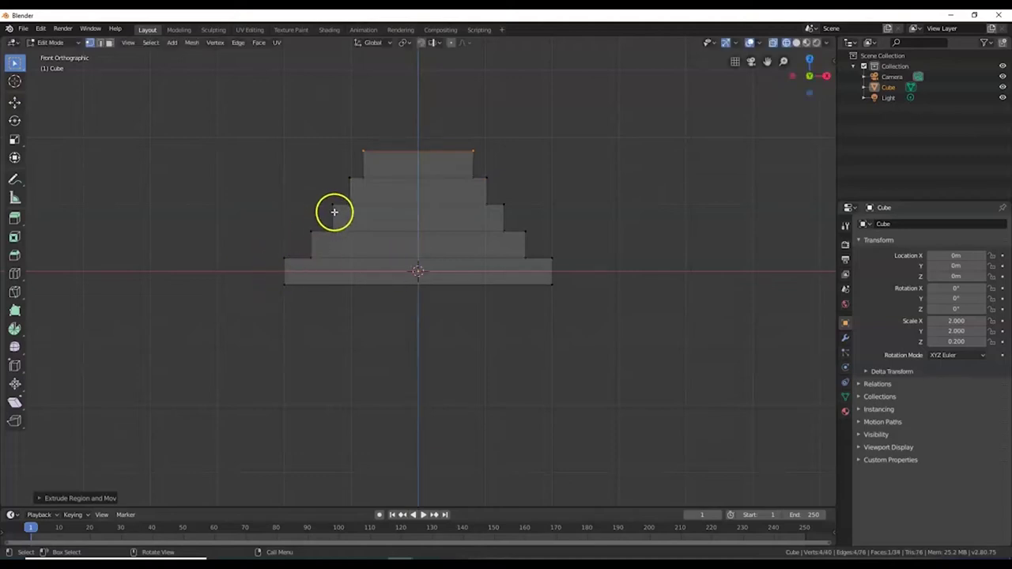
key("e")
left_click(381, 158)
type("e0.4")
key("Return")
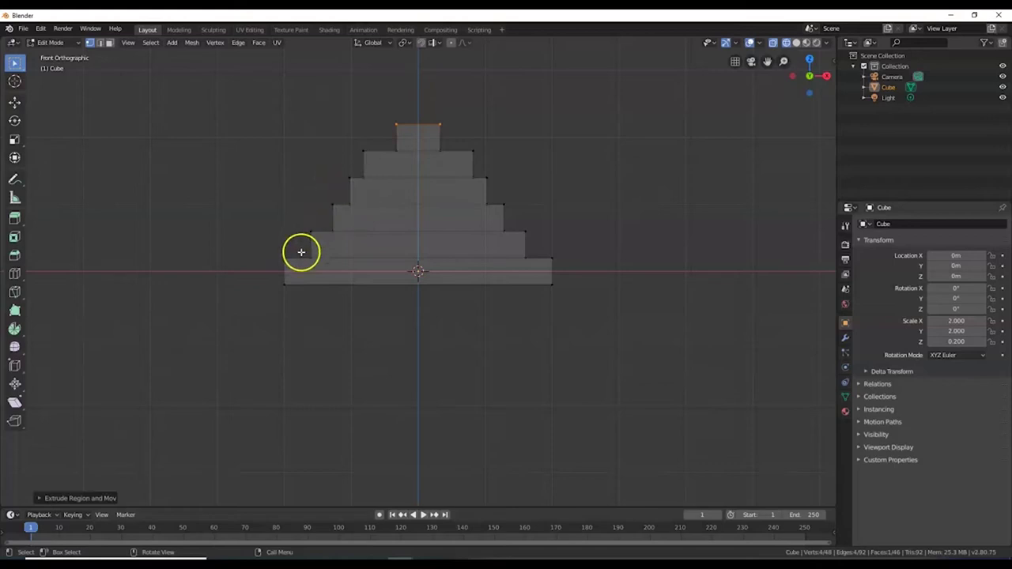
middle_click_drag(430, 181, 431, 227)
key("KP_1")
key("ctrl+z")
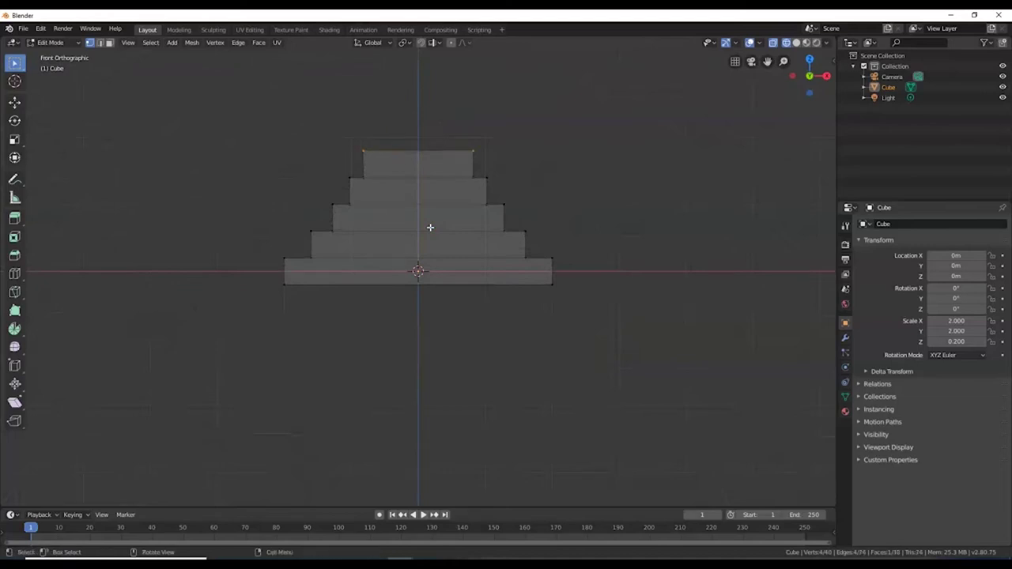
- Create the sixth tier from the top face, extruded in place, scaled to 0.8 and raised 0.4 m
key("e")
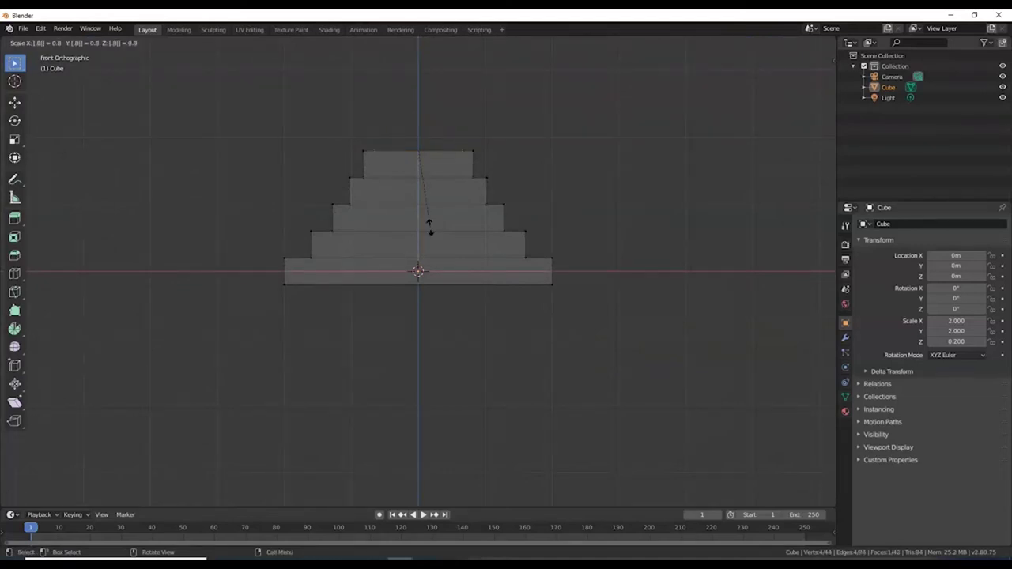
left_click(430, 227)
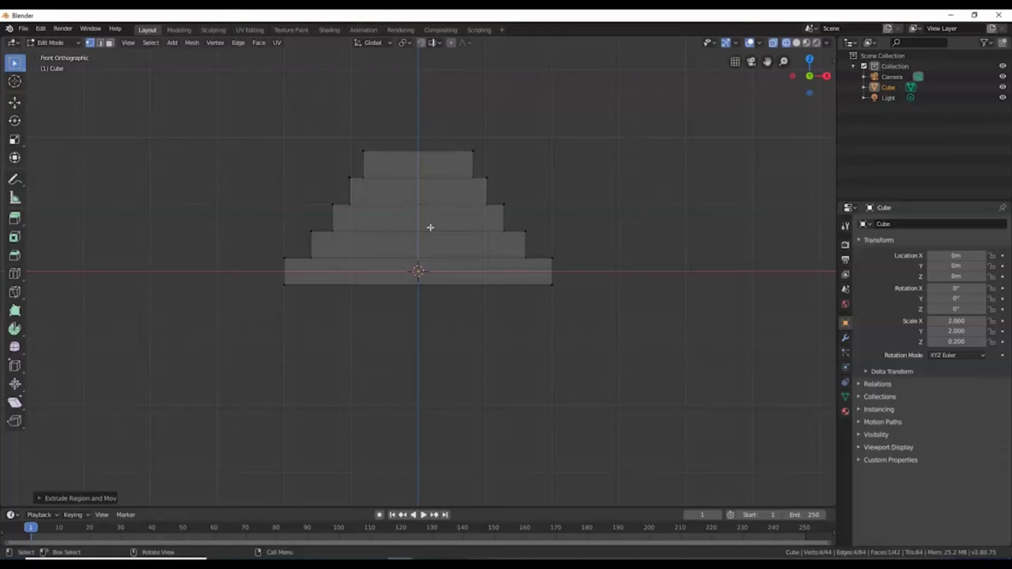
type("e.4")
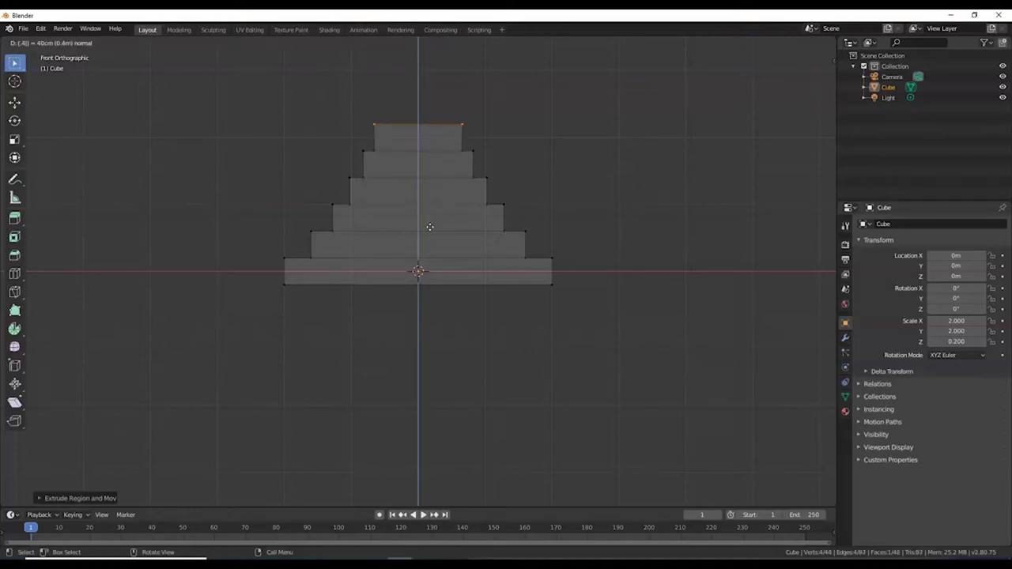
key("Return")
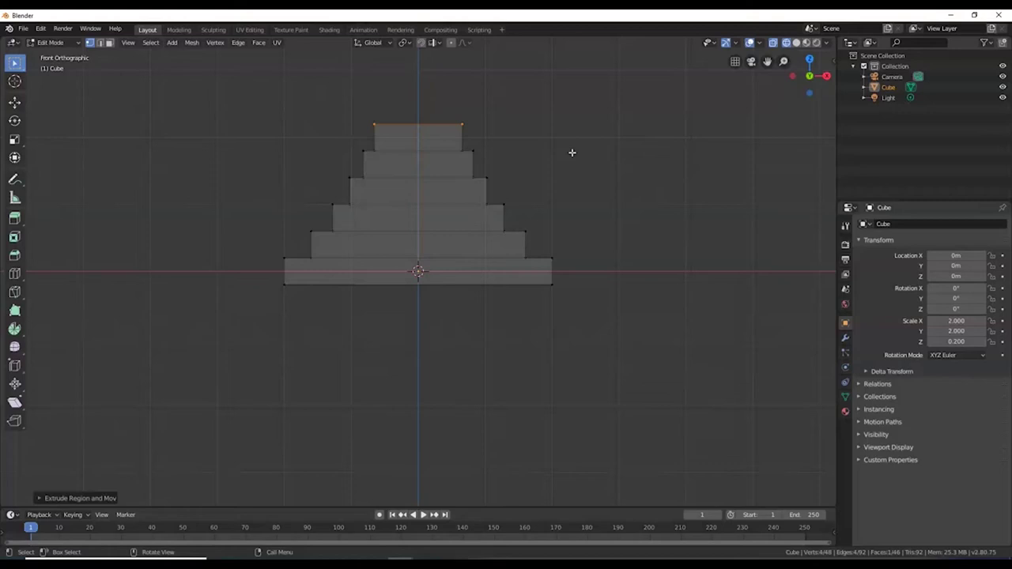
- Extrude the sixth tier's top face in place, shrink it to about 0.6 and extrude it 0.4 m as a narrow upper block
key("s")
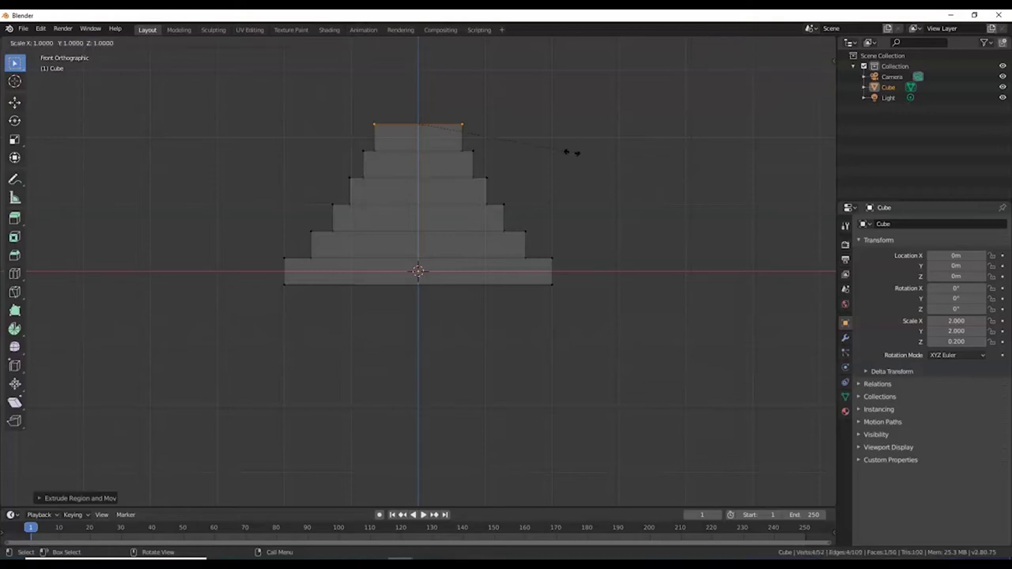
left_click(572, 152)
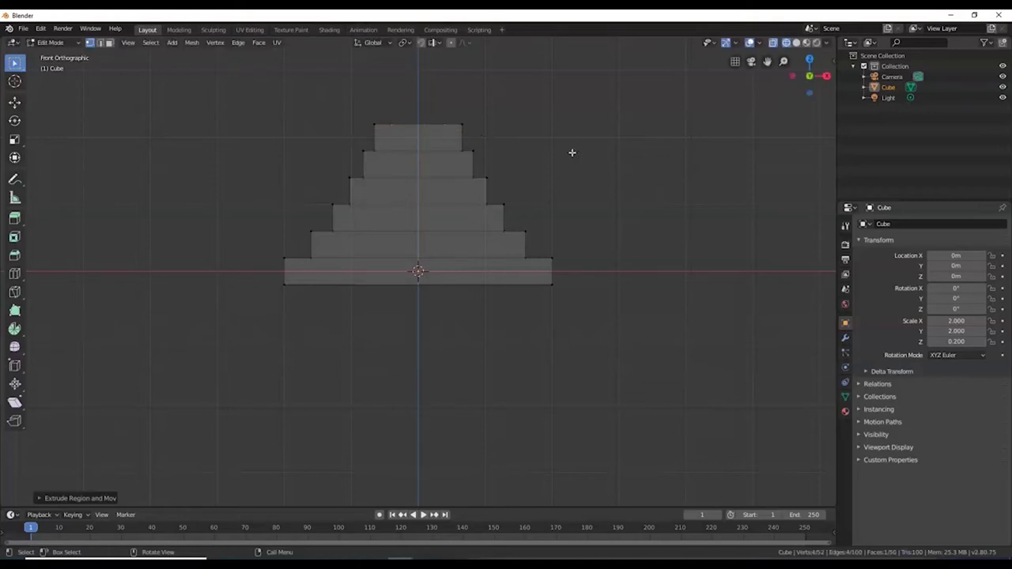
left_click(476, 175)
left_click(438, 79)
left_click(431, 121)
type("e-4")
key("Return")
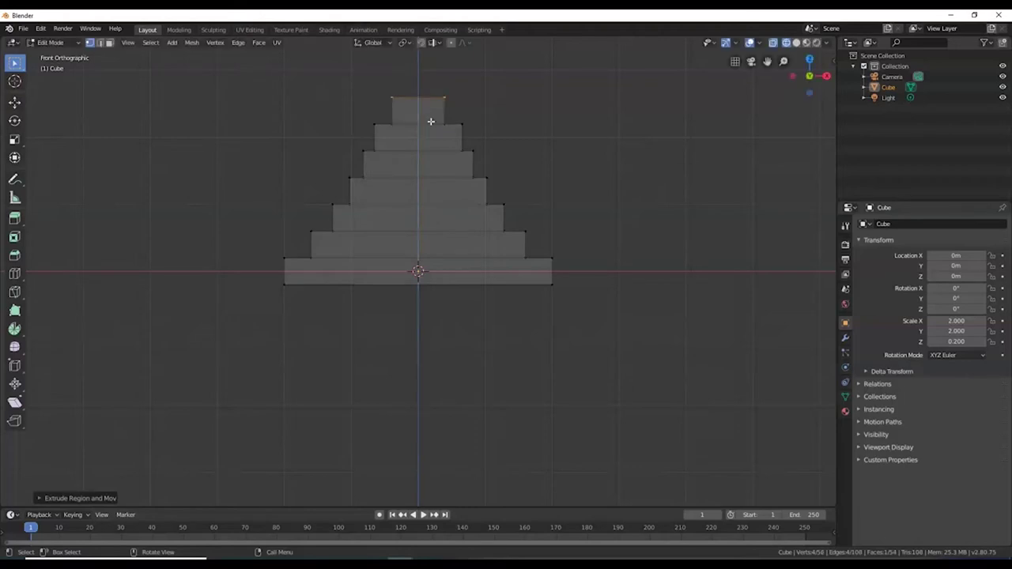
- Extrude the narrow block's top face in place and scale the new face to 1.2 so it overhangs the block
left_click(393, 103)
left_click(412, 104)
key("s")
right_click(440, 106)
key("e")
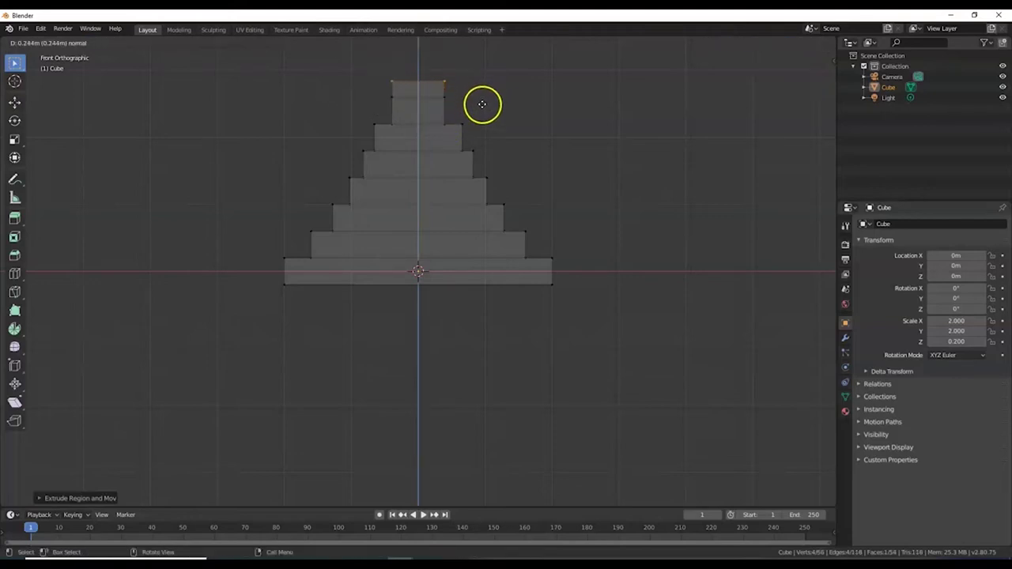
left_click(479, 107)
type("s")
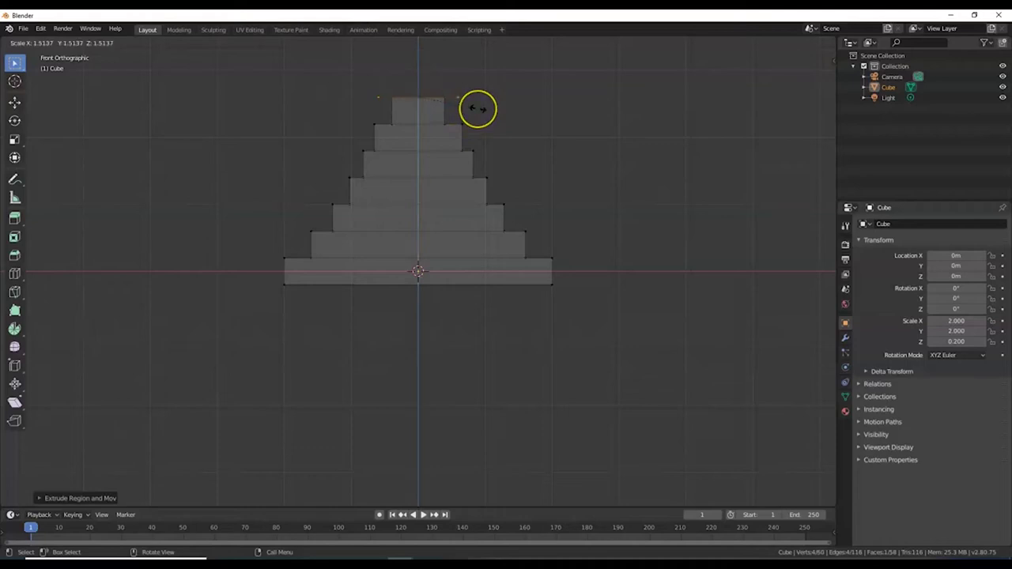
type("1.2")
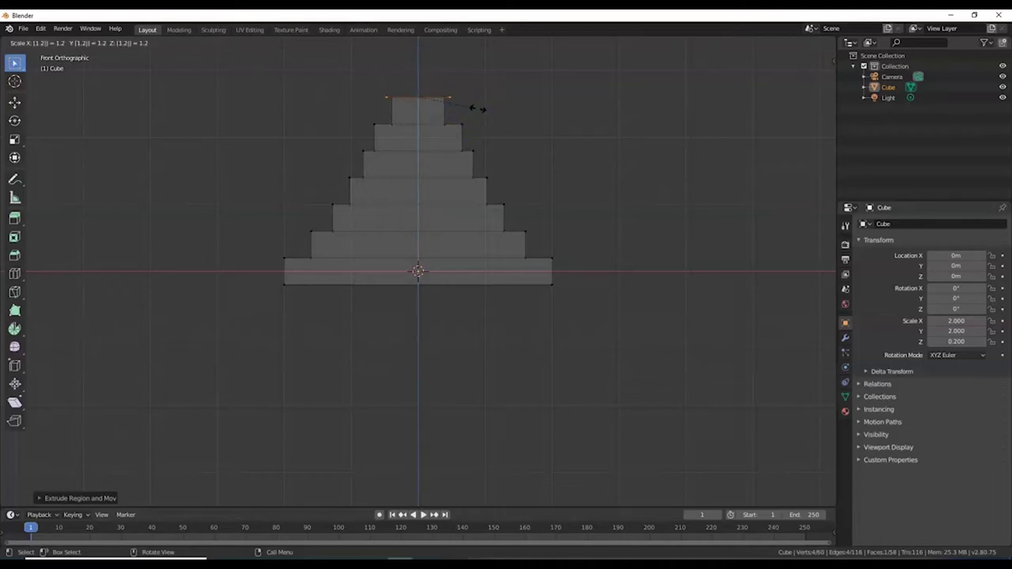
key("Return")
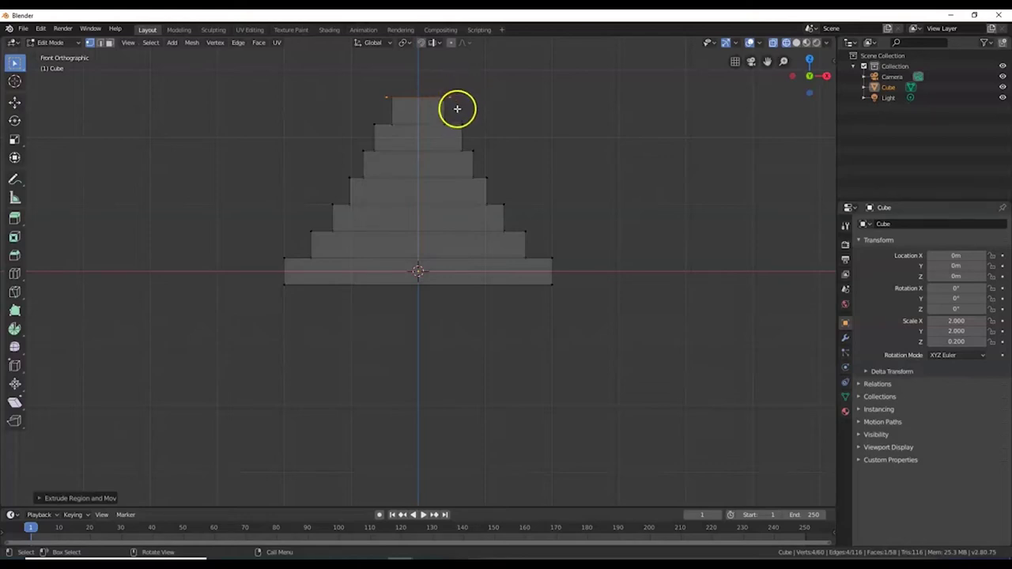
- Extrude the overhanging top face upward by 0.2 m to form a thin roof slab
type("e")
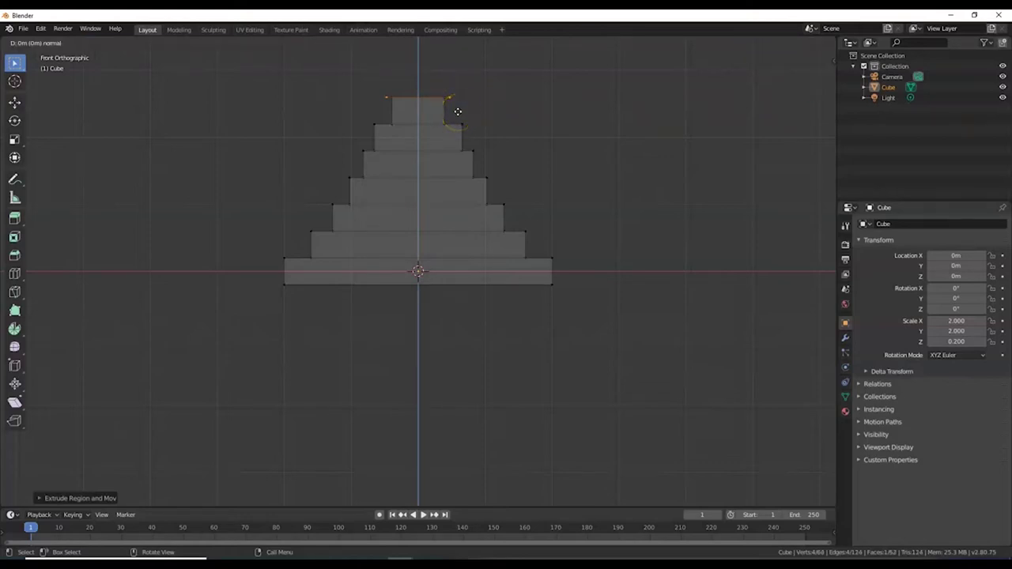
type("0.1")
key("Return")
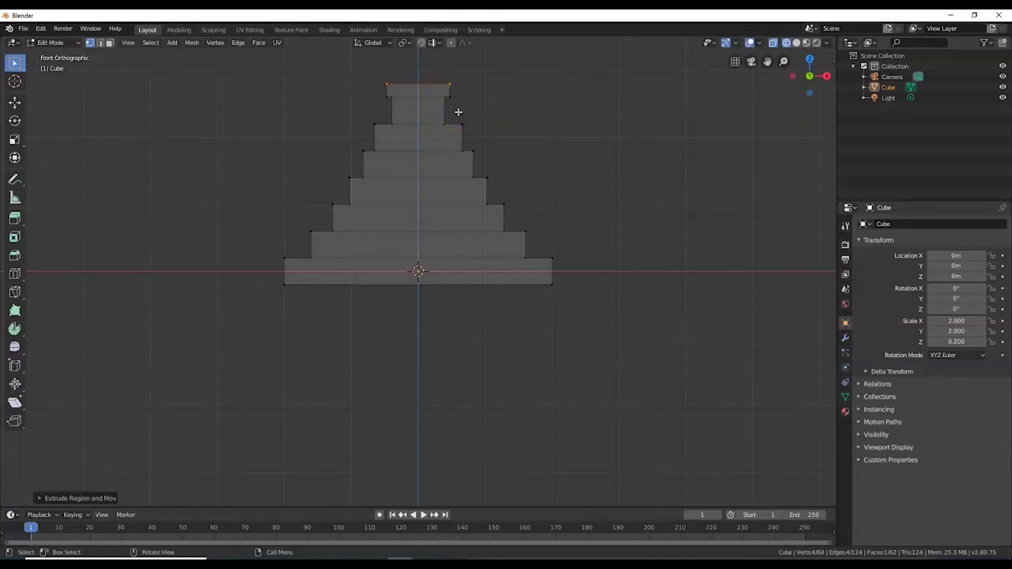
- Set the viewport to solid shading and inspect the stepped pyramid from different sides in perspective
middle_click_drag(571, 163, 492, 185)
key("alt+z")
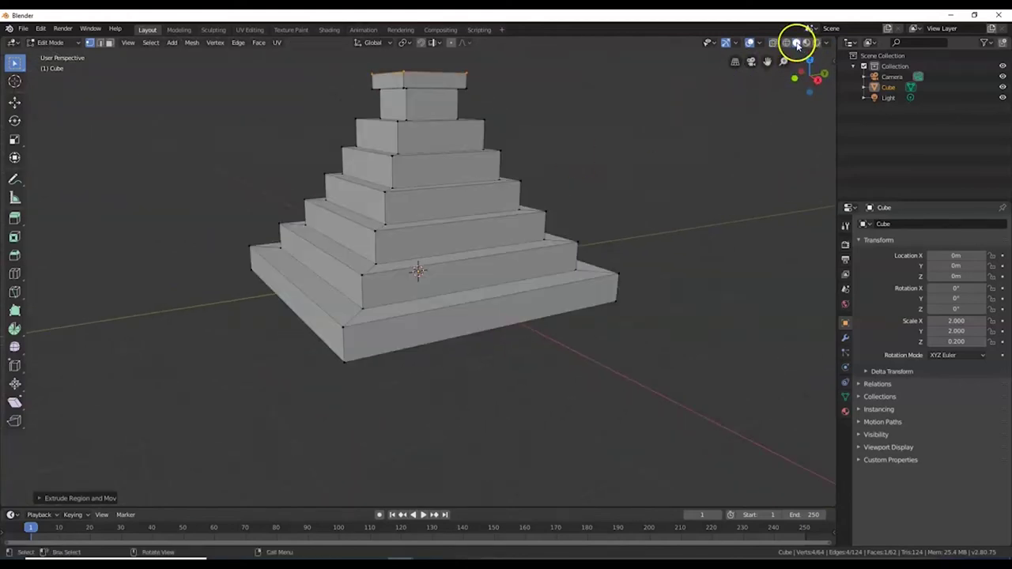
middle_click_drag(602, 188, 552, 223)
- In right view, use face selection to pick the side face of the block below the roof slab and subdivide it once
key("KP_1")
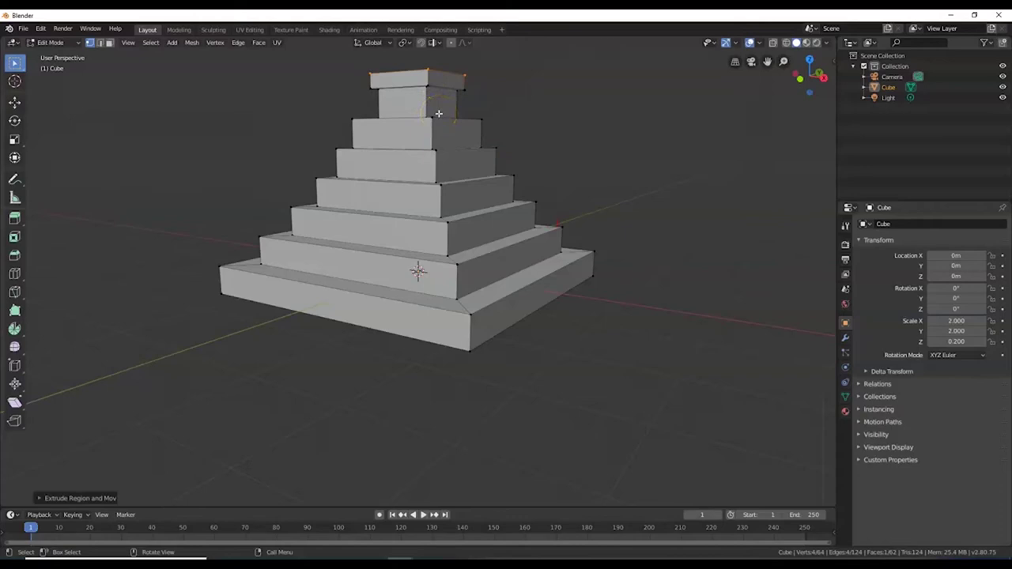
key("KP_3")
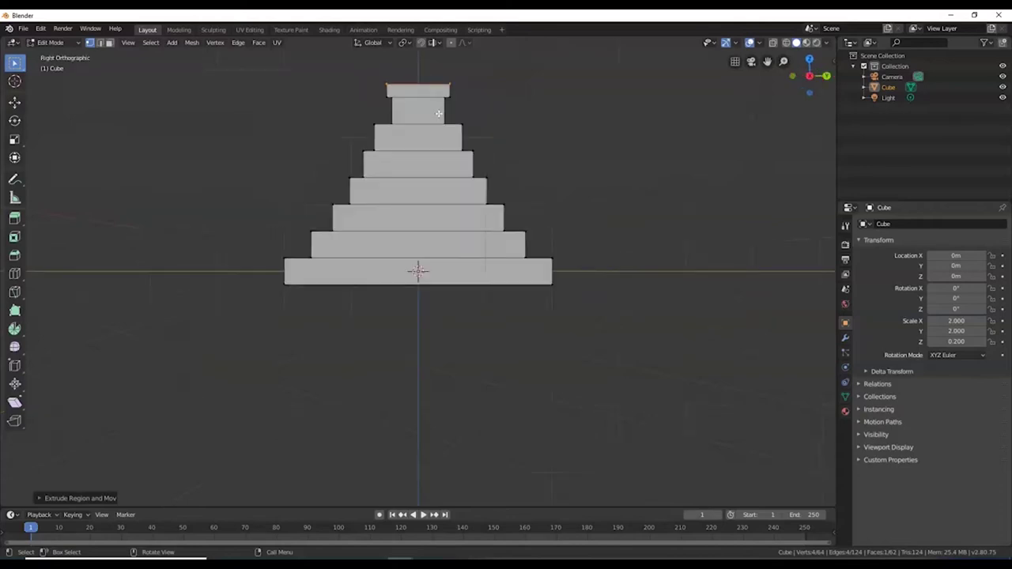
left_click(110, 44)
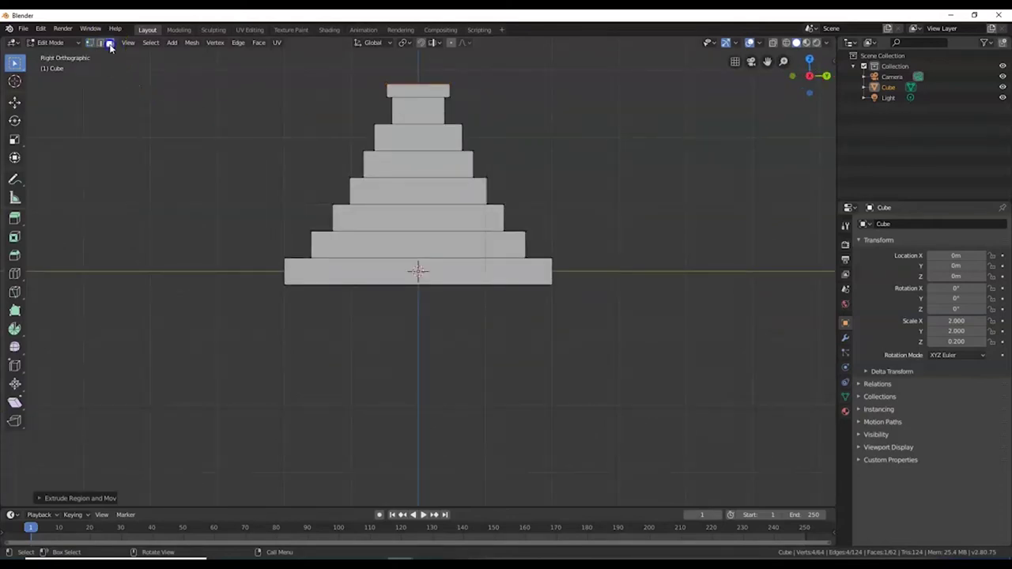
left_click(422, 111)
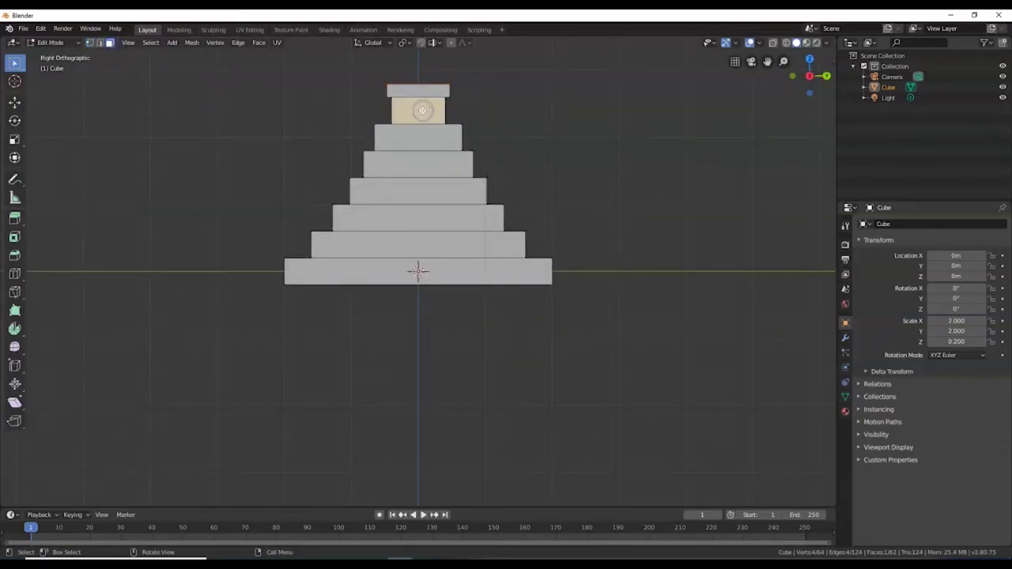
right_click(423, 111)
left_click(422, 110)
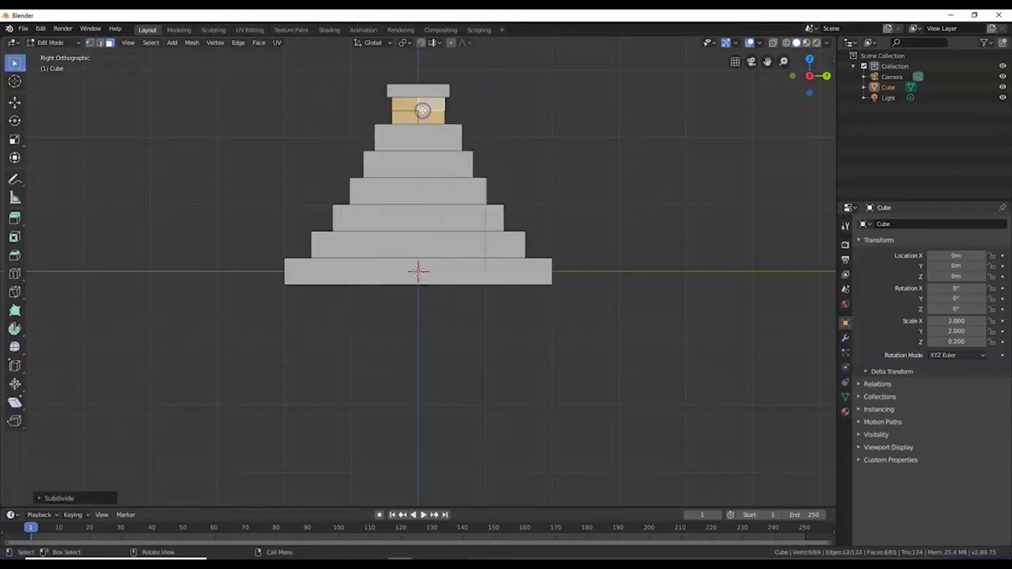
- Frame the subdivided side face of the upper block and subdivide it again into a 4 by 4 grid
scroll(423, 110, "up", 2)
scroll(423, 111, "down", 1)
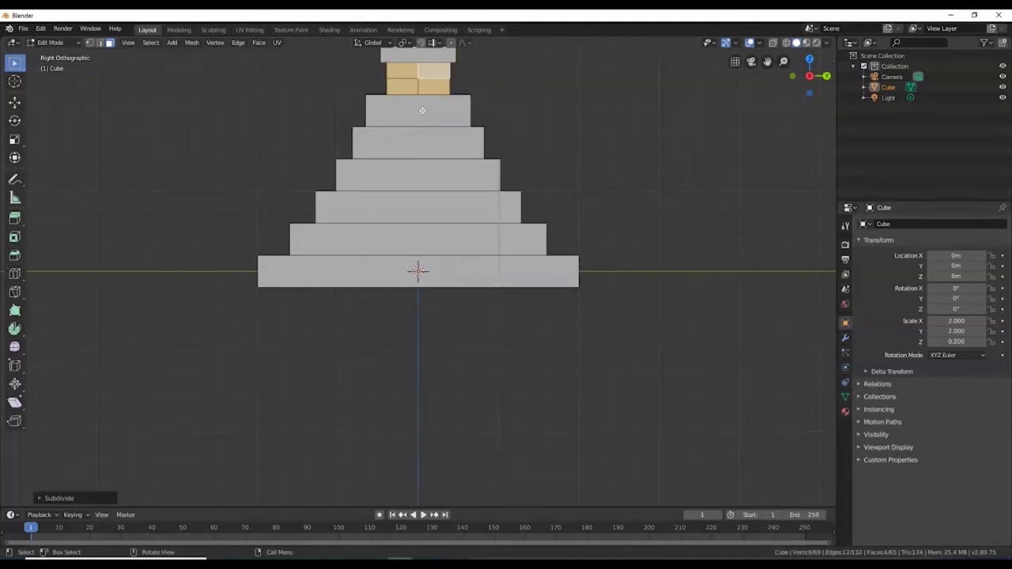
key("KP_Decimal")
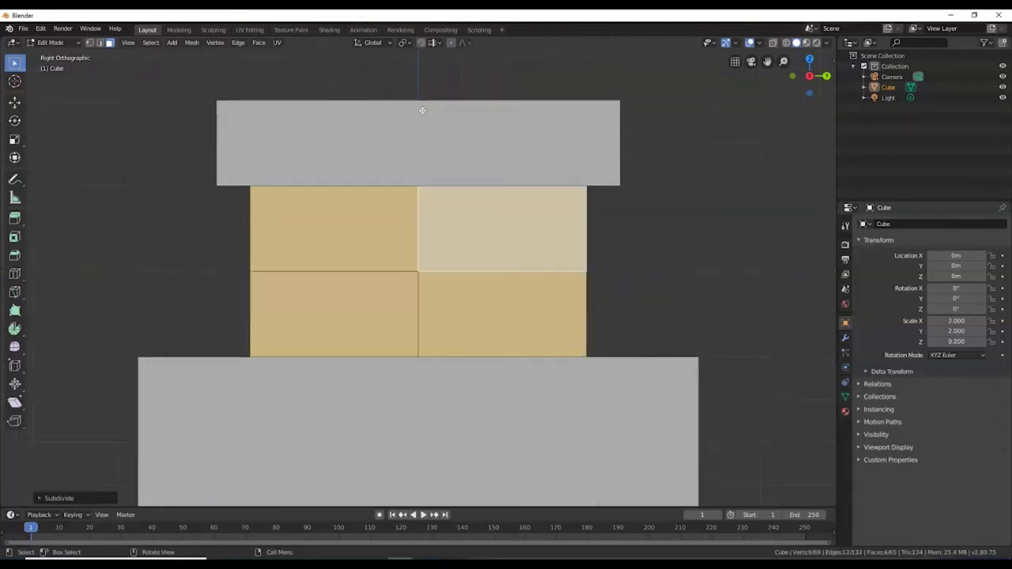
right_click(411, 265)
left_click(411, 265)
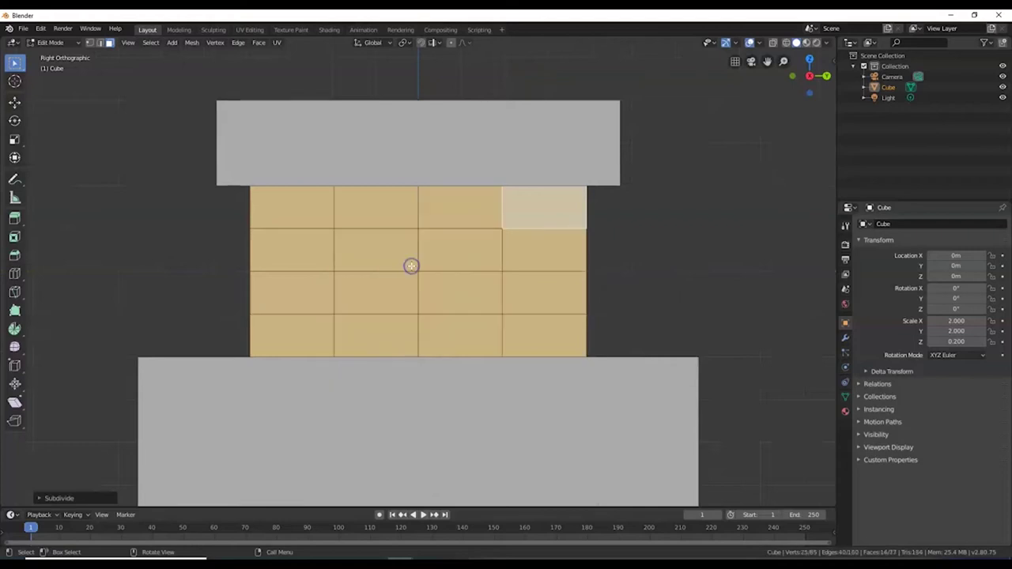
- Select the six faces in the middle two columns and lower three rows of the grid as a doorway area
left_click(374, 255)
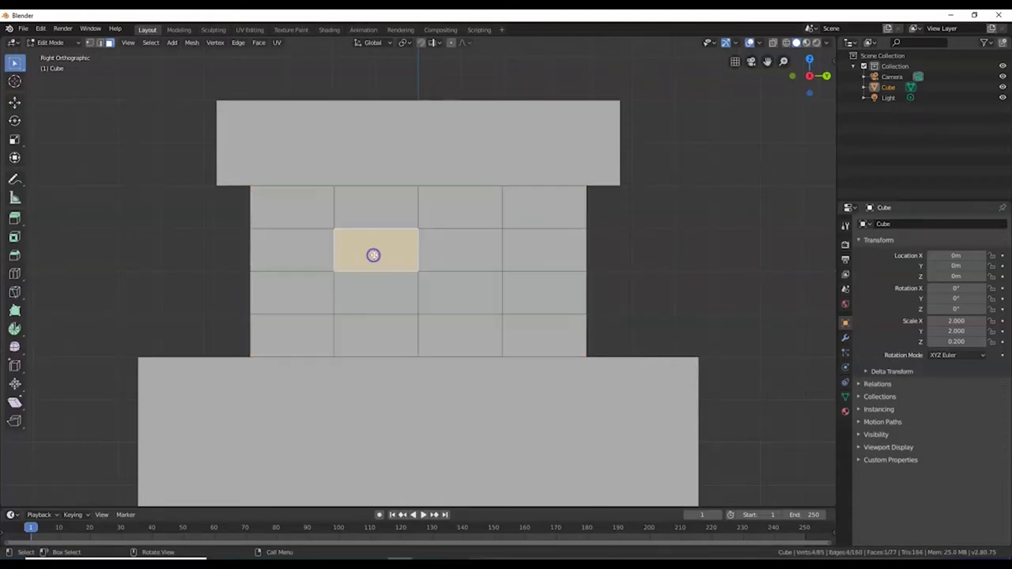
left_click(439, 250, "shift")
left_click(396, 254)
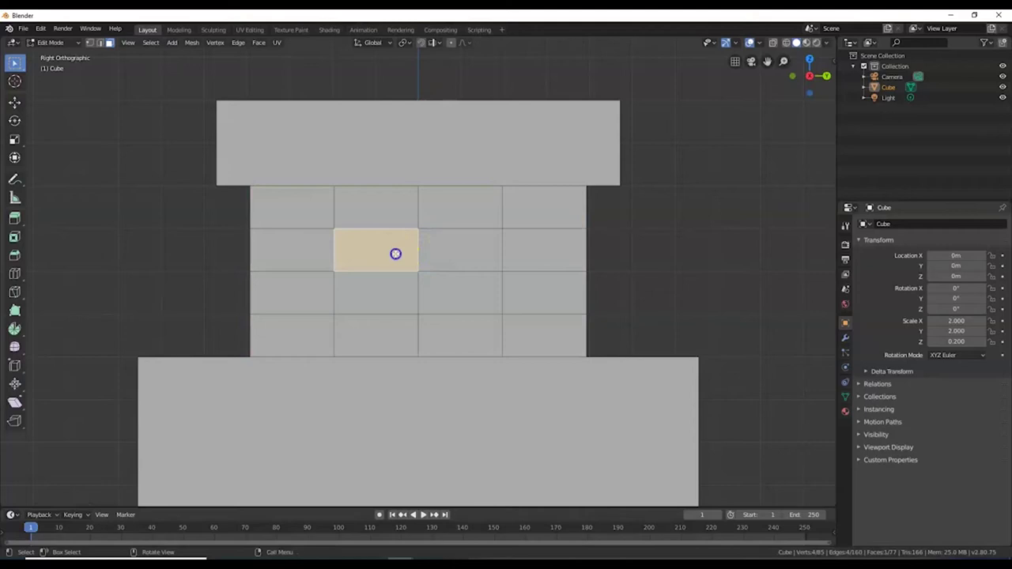
left_click(450, 254, "shift")
left_click(450, 285, "shift")
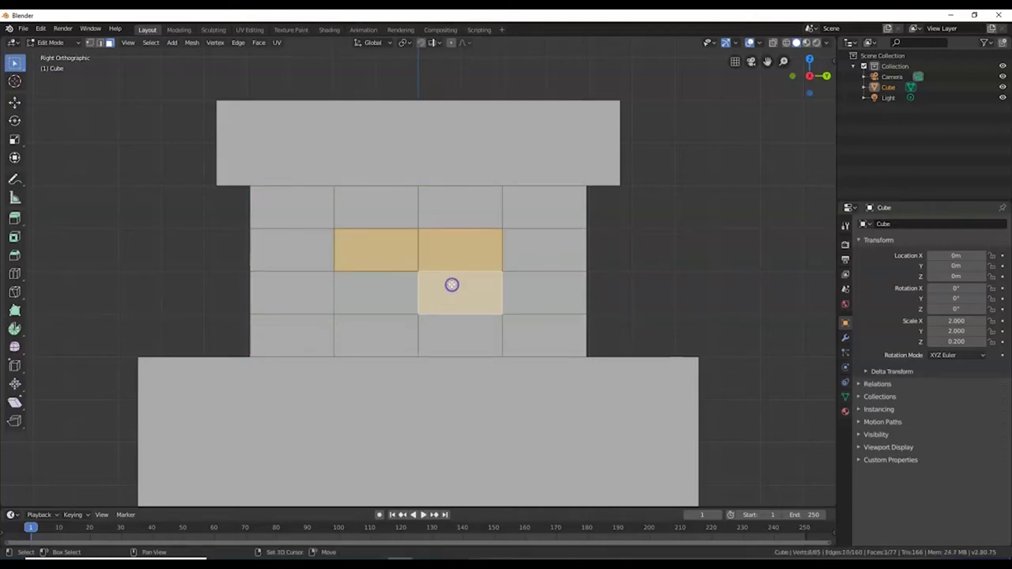
left_click(448, 327, "shift")
left_click(374, 332, "shift")
left_click(384, 294, "shift")
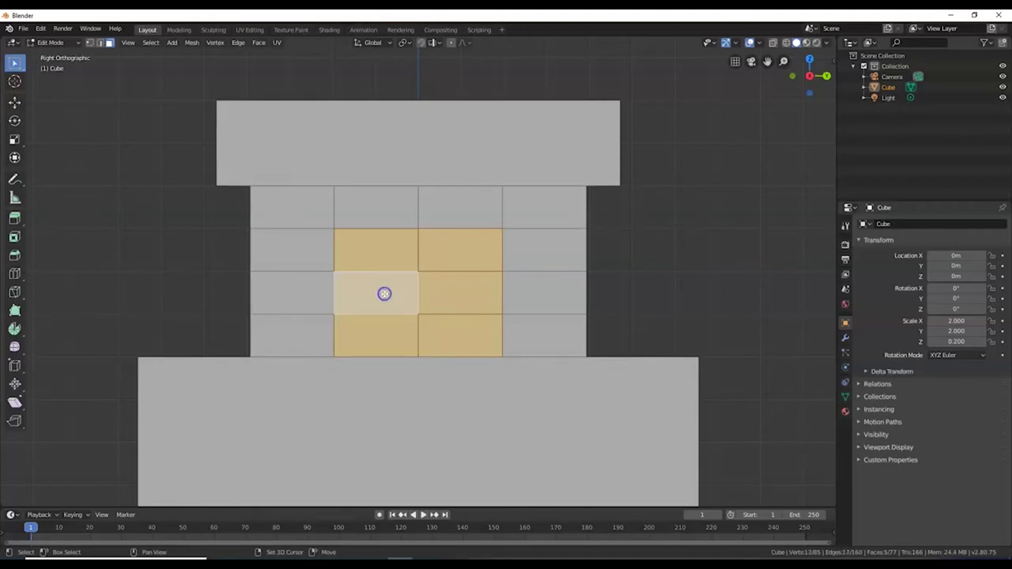
- In see-through front view, extrude the six doorway faces inward through the upper block, stopping just short of its opposite wall, and restore solid display
scroll(384, 294, "down", 2)
middle_click_drag(434, 294, 455, 306)
key("KP_1")
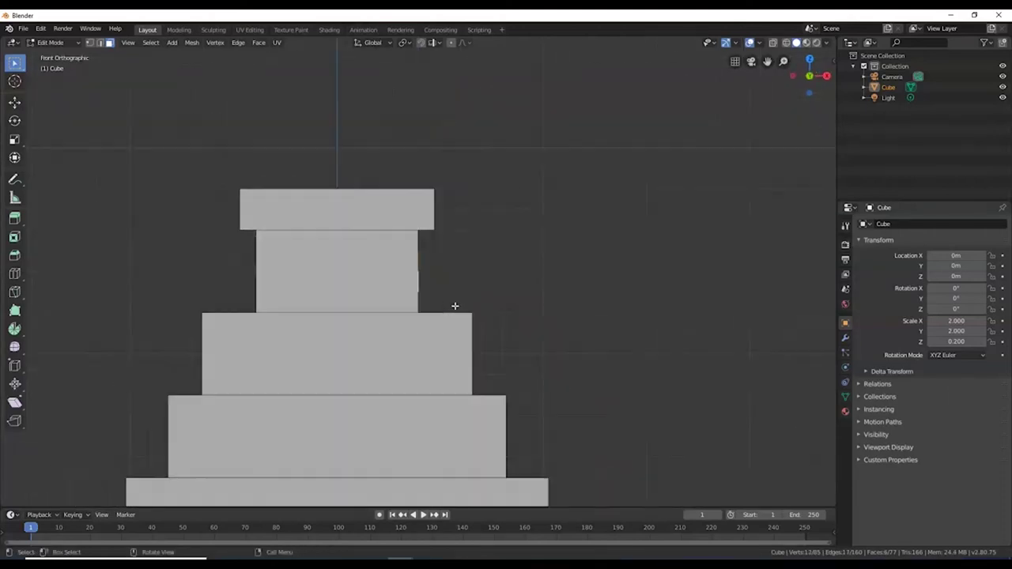
key("alt+z")
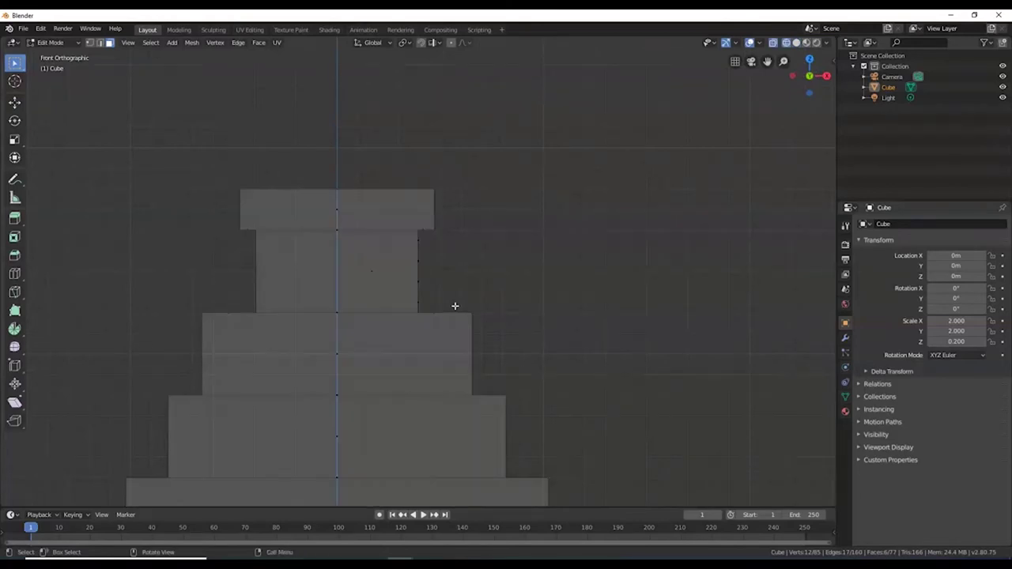
left_click(483, 297)
key("e")
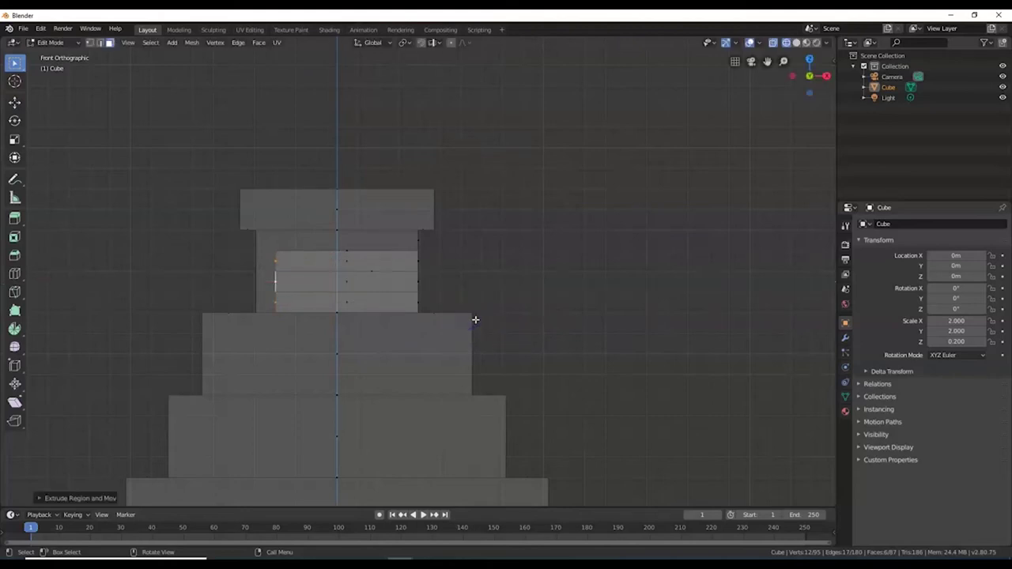
scroll(505, 325, "down", 1)
key("shift+z")
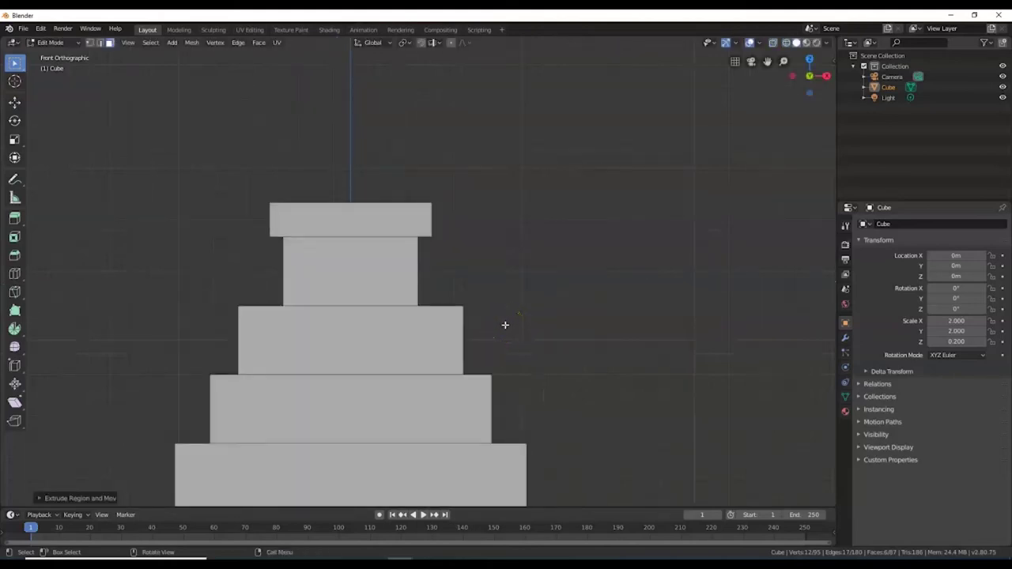
- Select the entire pyramid mesh and apply Limited Dissolve to remove the surplus subdivision edges around the doorway
middle_click_drag(518, 318, 443, 282)
scroll(420, 314, "down", 4)
scroll(449, 278, "up", 2)
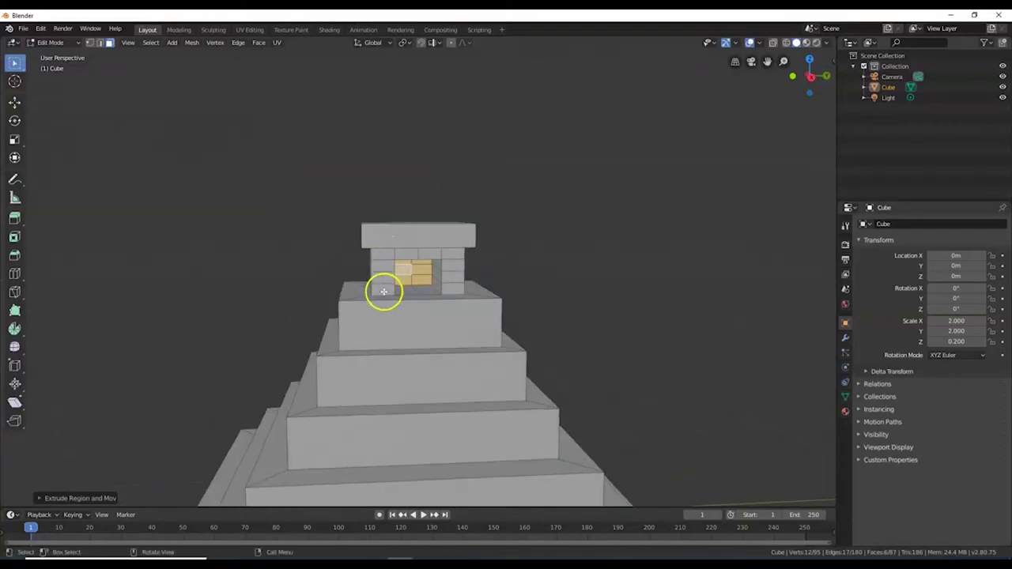
scroll(407, 305, "down", 3)
middle_click_drag(411, 300, 425, 306)
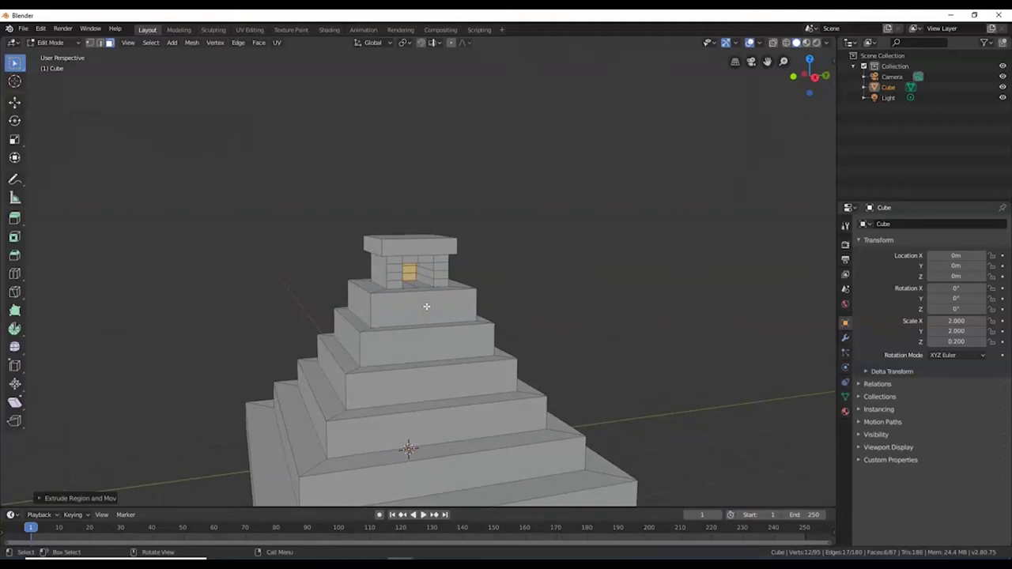
key("a")
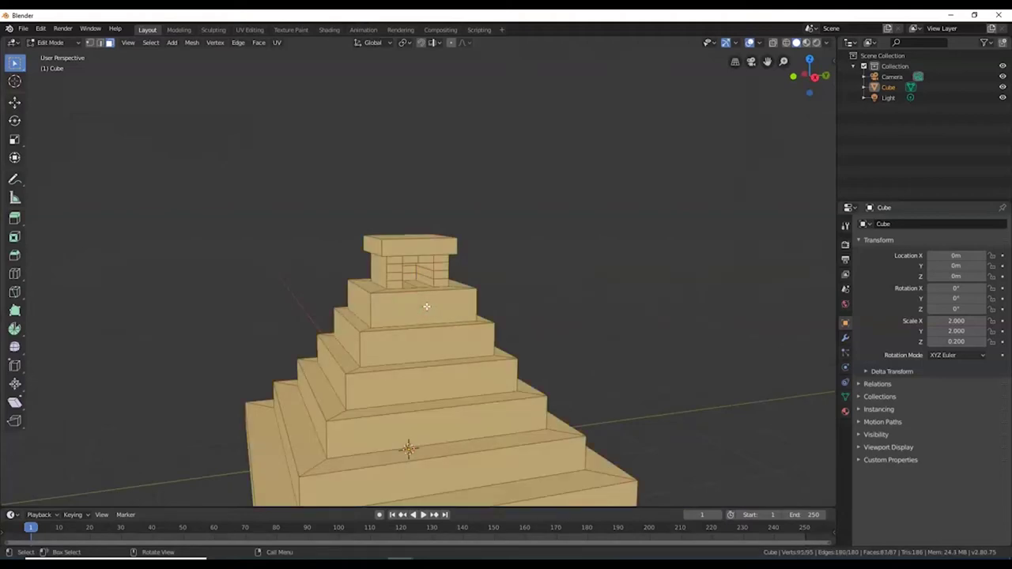
key("x")
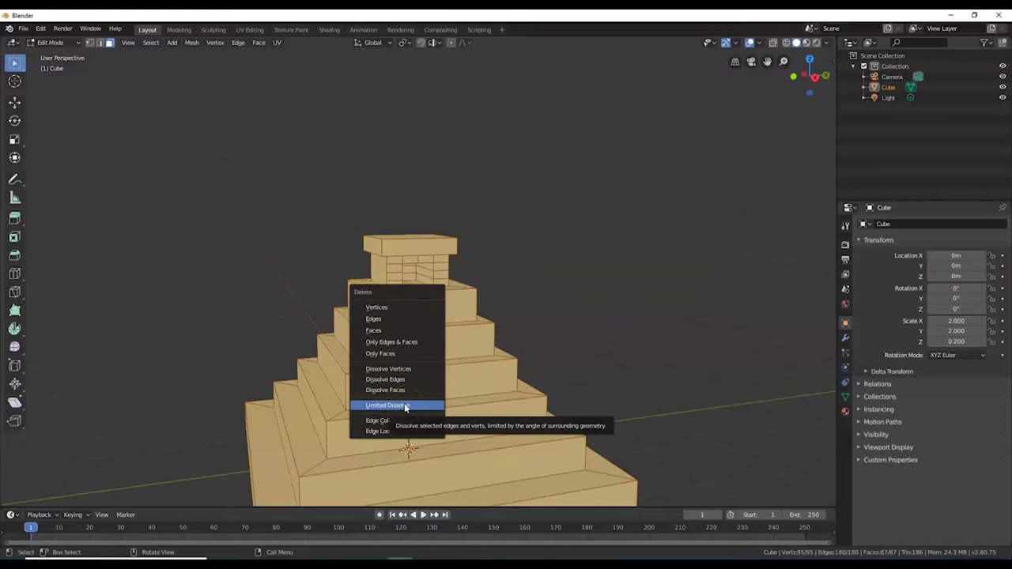
left_click(405, 406)
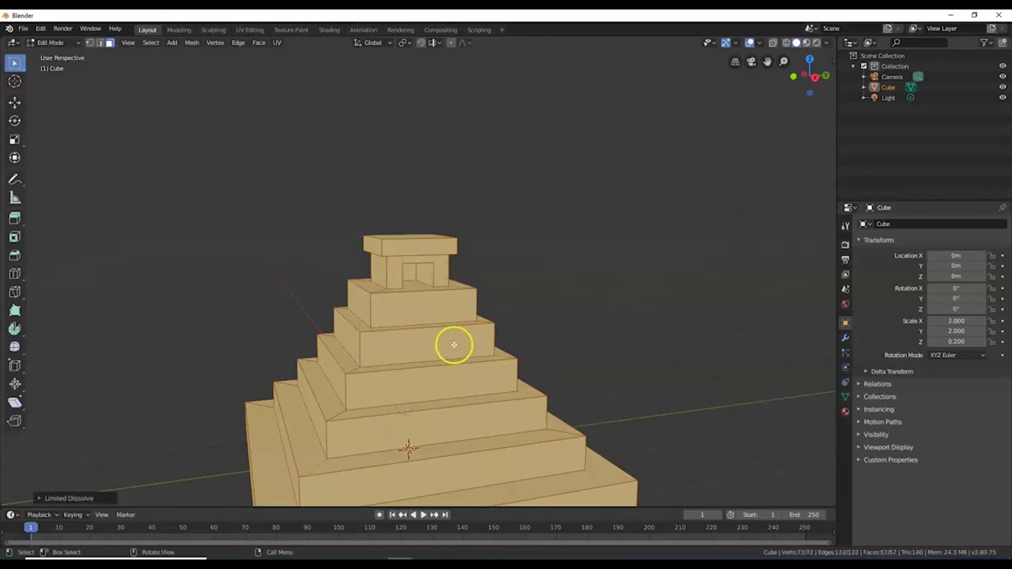
- Return the pyramid to Object Mode and inspect the whole temple in perspective
middle_click_drag(454, 345, 496, 284)
left_click(483, 307)
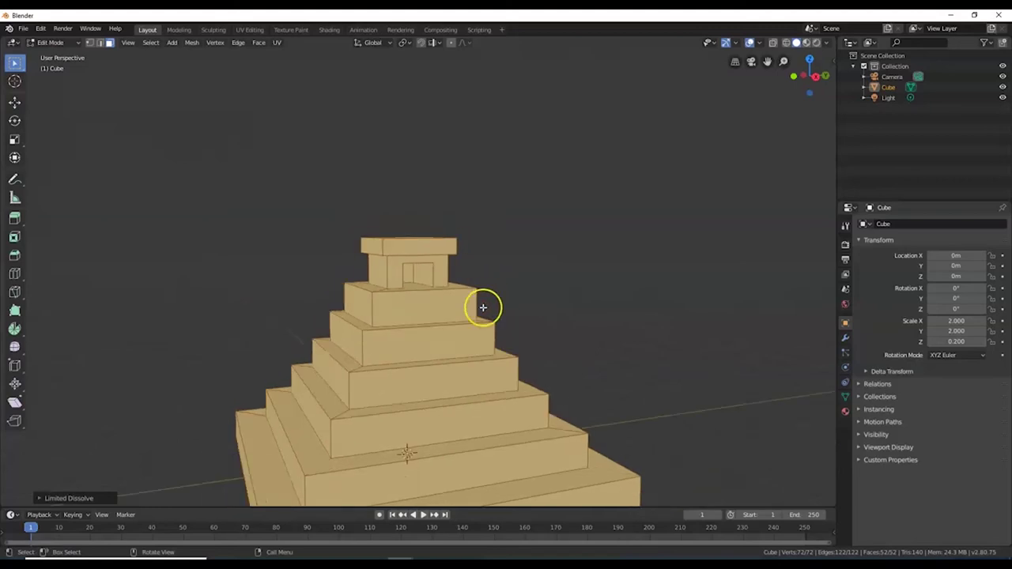
key("Tab")
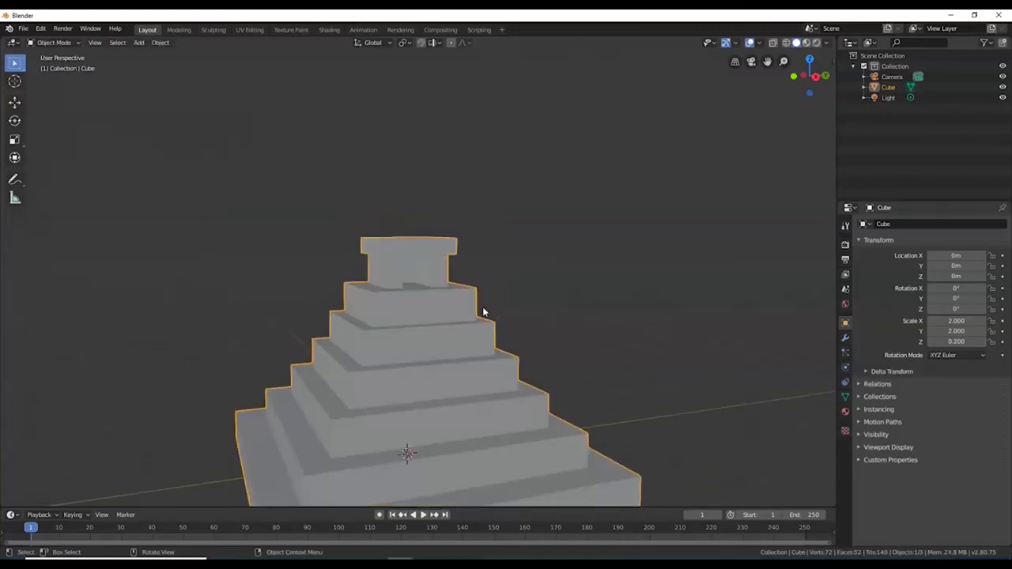
scroll(483, 312, "down", 3)
middle_click_drag(481, 316, 492, 380)
left_click(457, 411)
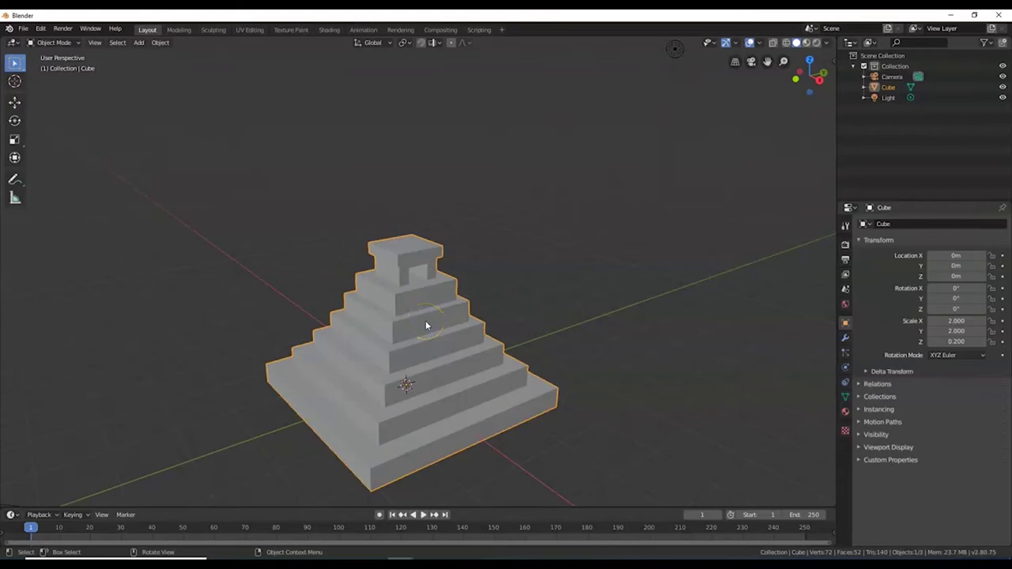
- In front view, add a cube and move it to about X 0.997 m, Z 0.814 m, aligned with the pyramid's right and bottom edges
key("KP_1")
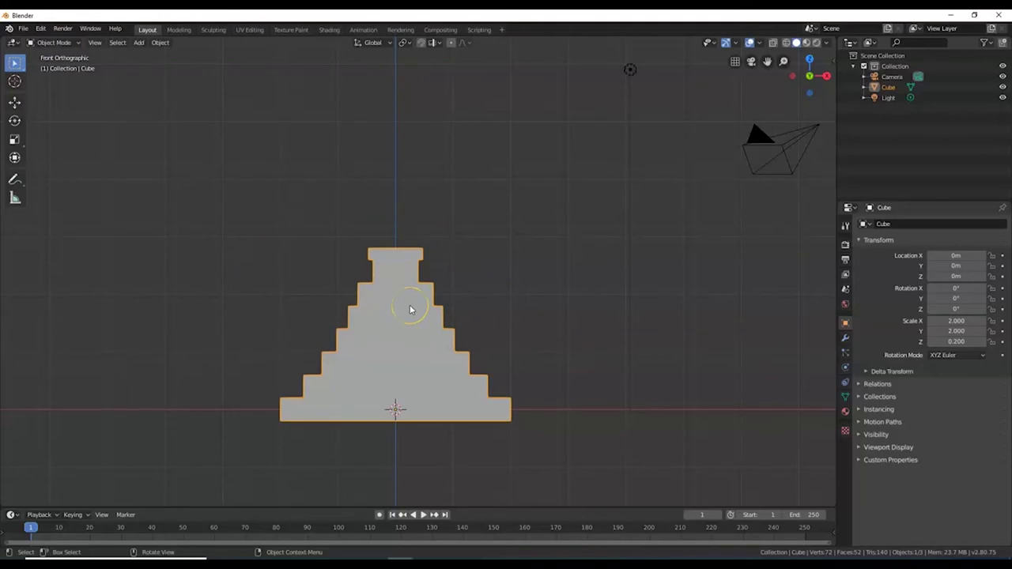
key("shift+a")
mouse_move(410, 307)
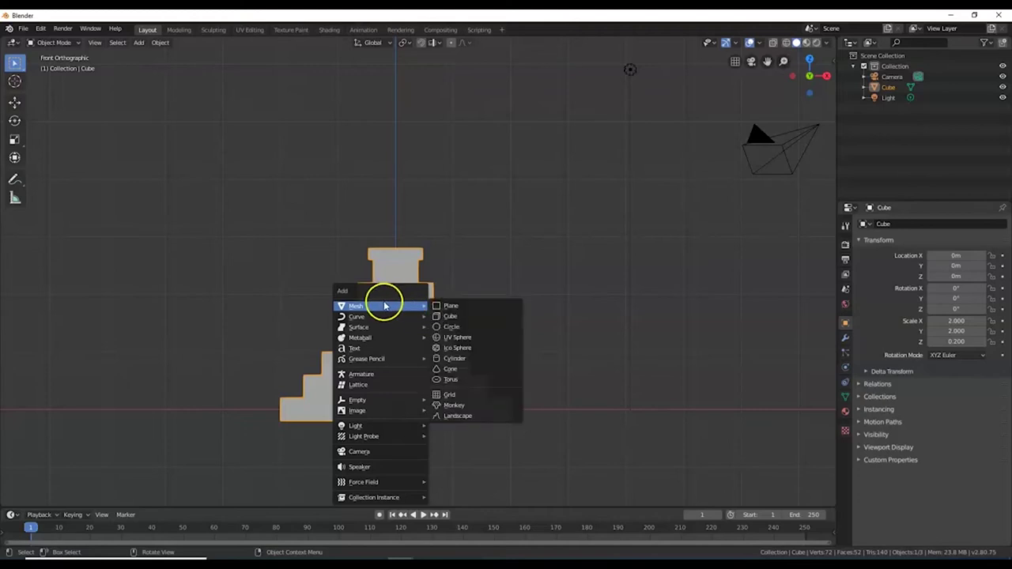
left_click(452, 317)
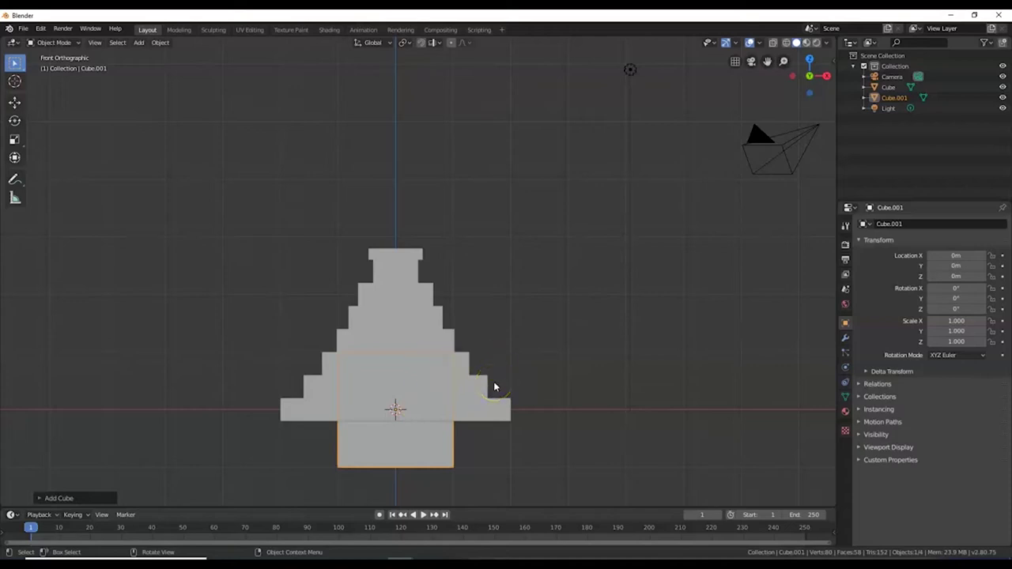
key("g")
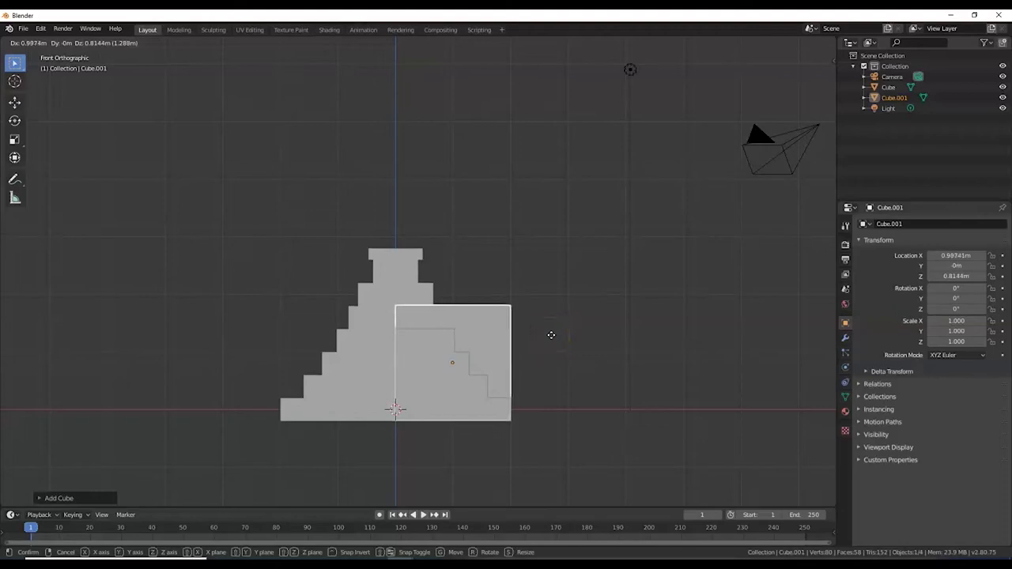
left_click(552, 337)
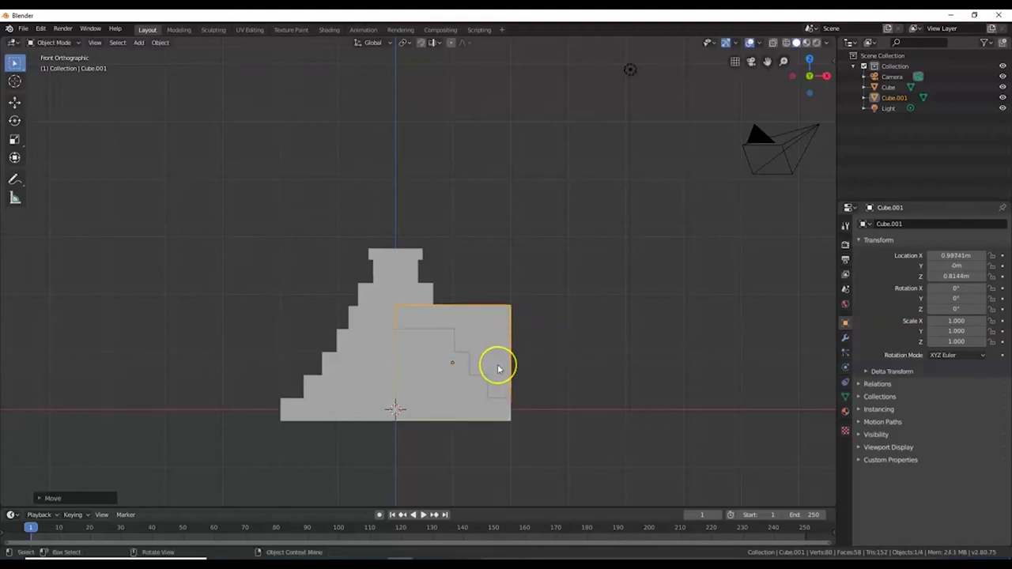
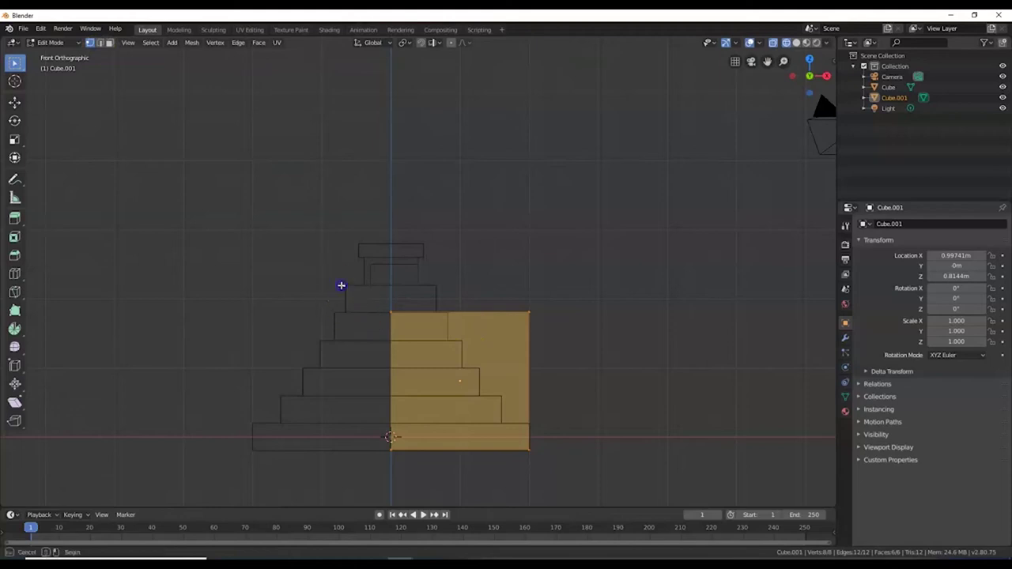
- In see-through Edit Mode, raise the new cube's top vertices about 0.37 m along global Z, level with the base of the temple room
left_click_drag(397, 299, 542, 324)
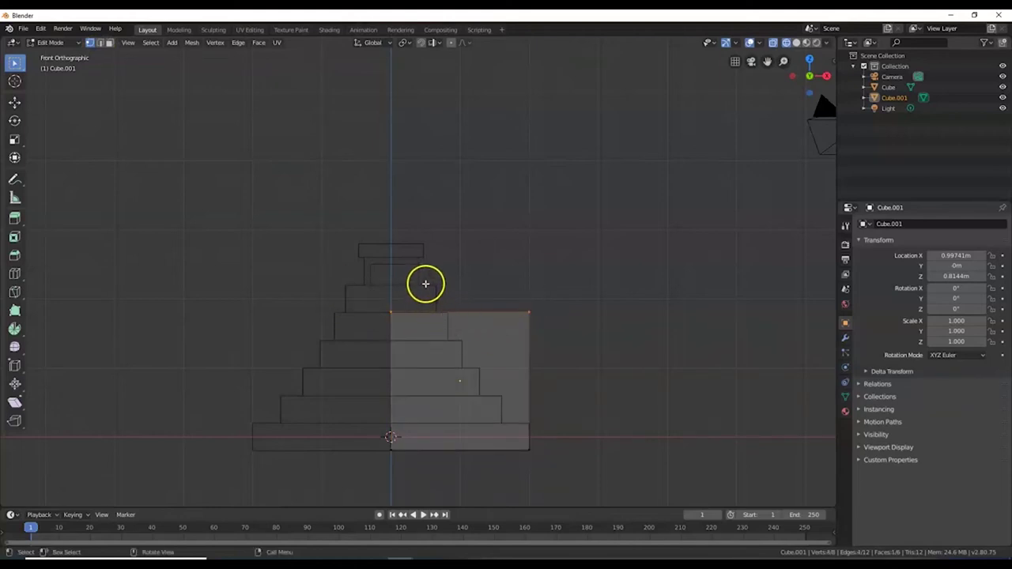
key("g")
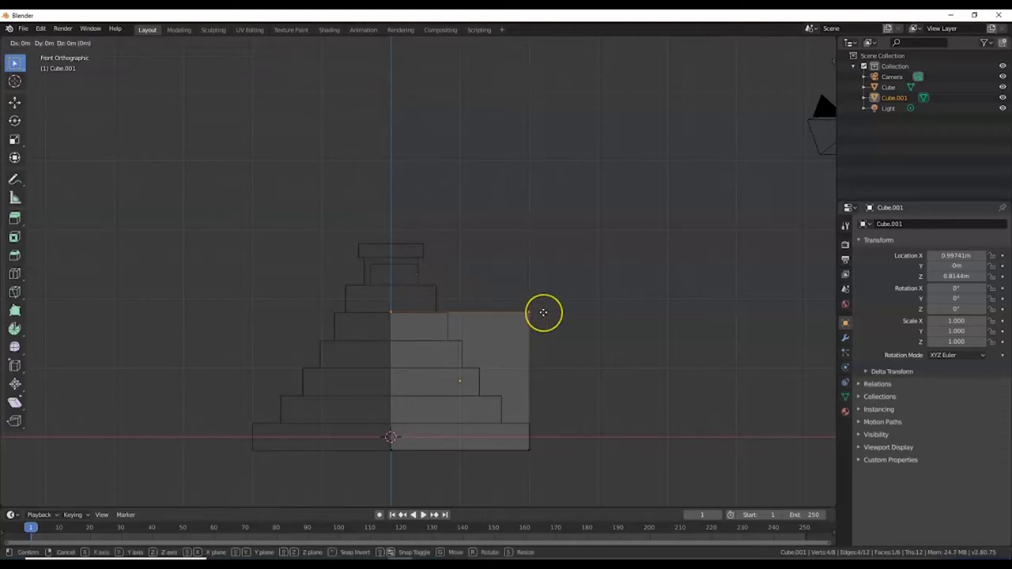
key("z")
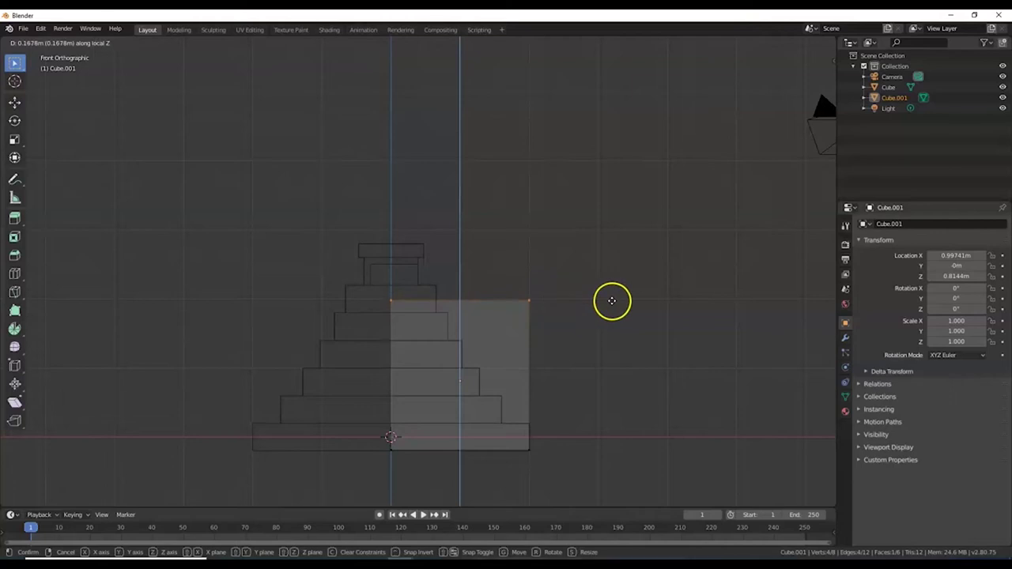
key("z")
key("z")
key("z")
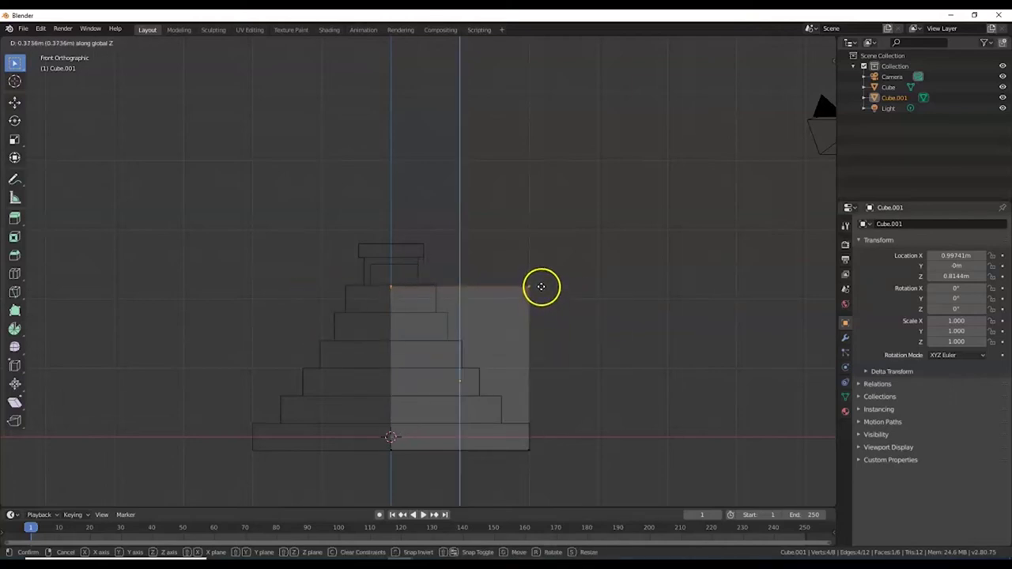
left_click(540, 286)
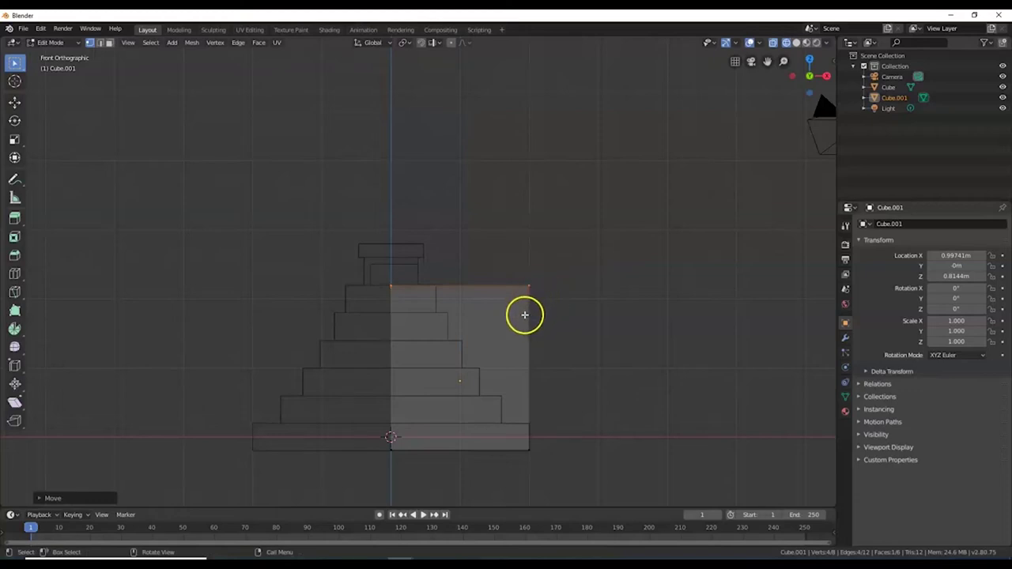
- Restore solid display and use face selection to select the new block's front and back faces
left_click(109, 43)
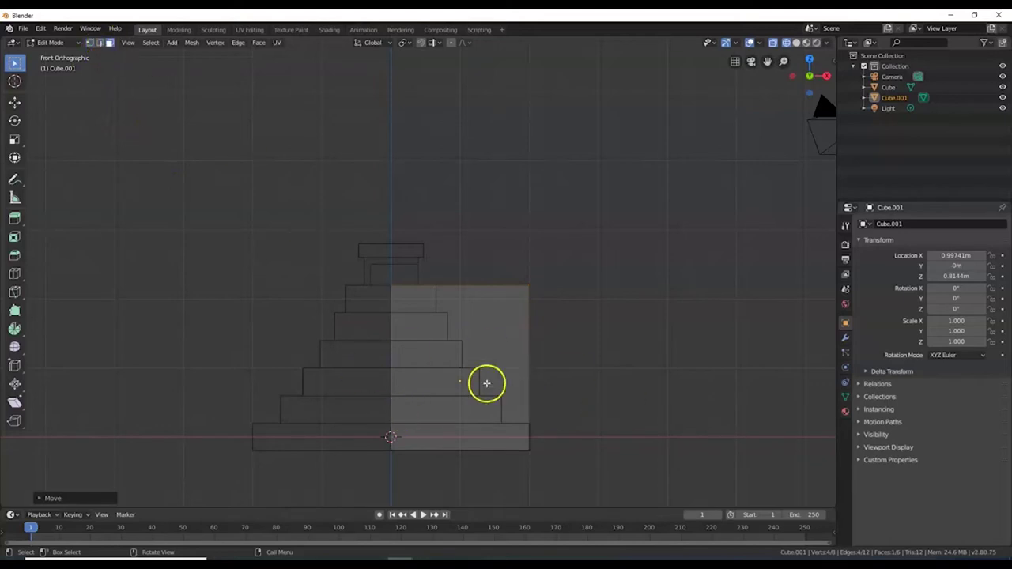
key("alt+z")
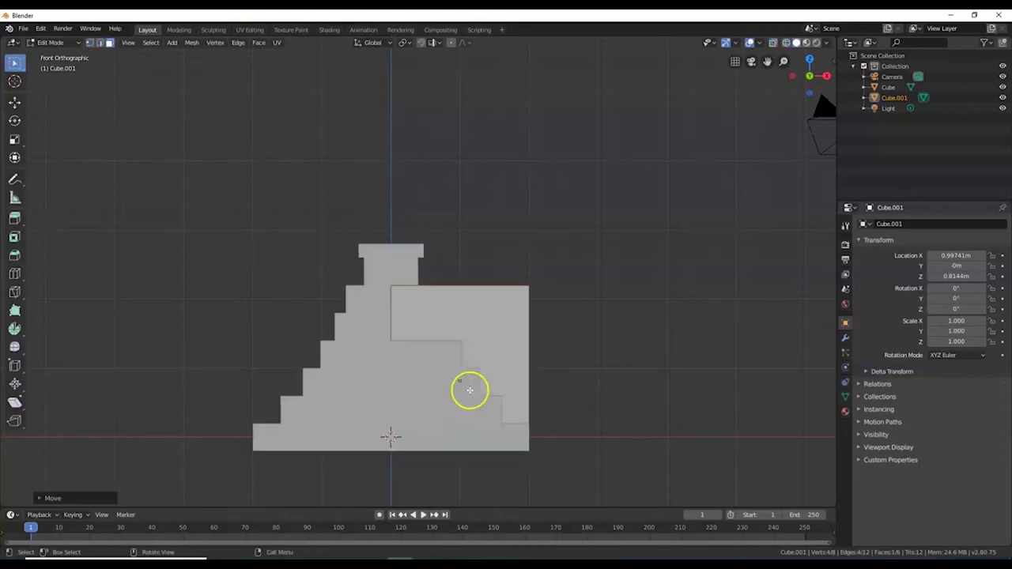
left_click(465, 329)
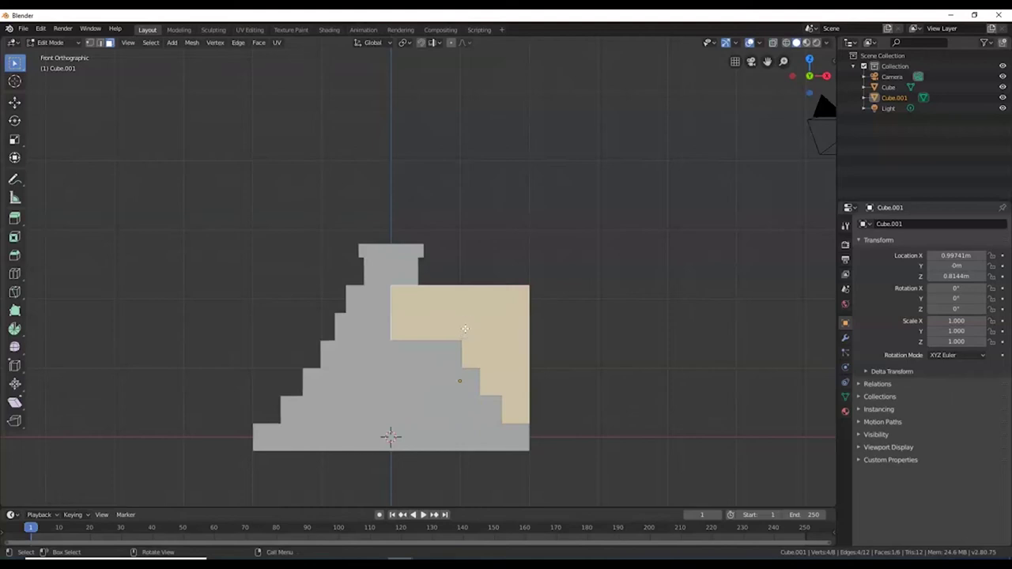
middle_click_drag(541, 381, 442, 398)
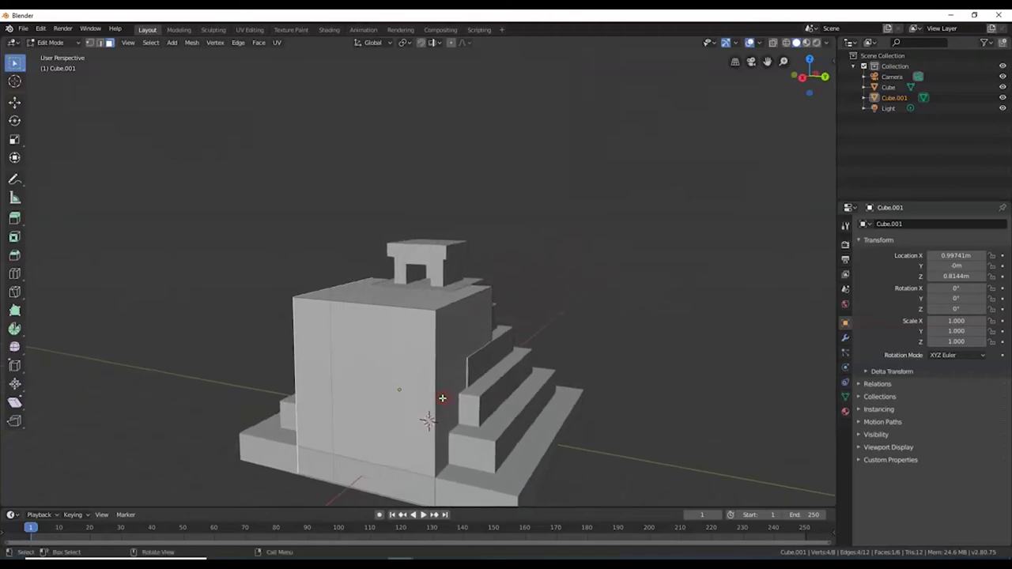
left_click(454, 334)
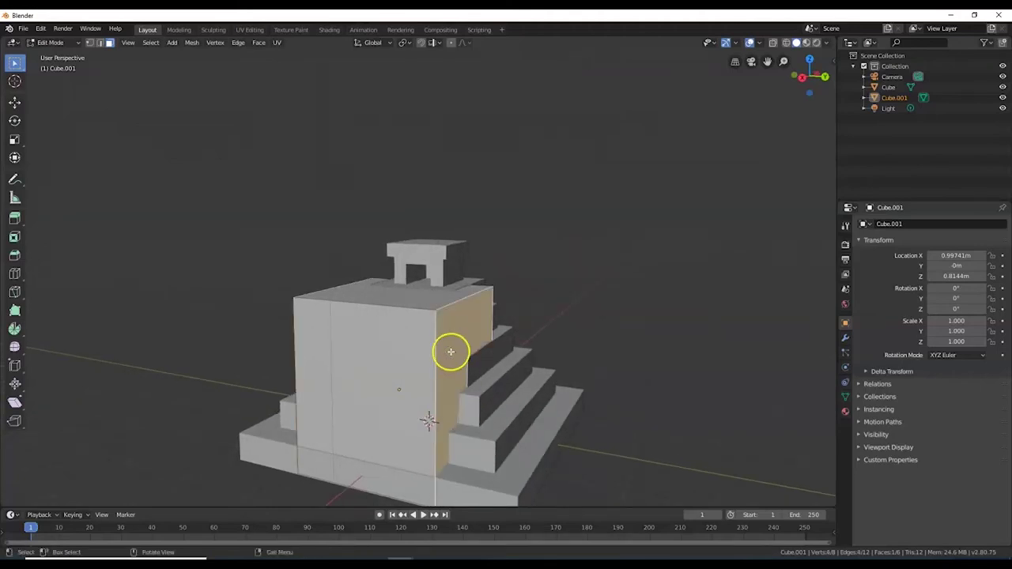
middle_click_drag(448, 395, 554, 391)
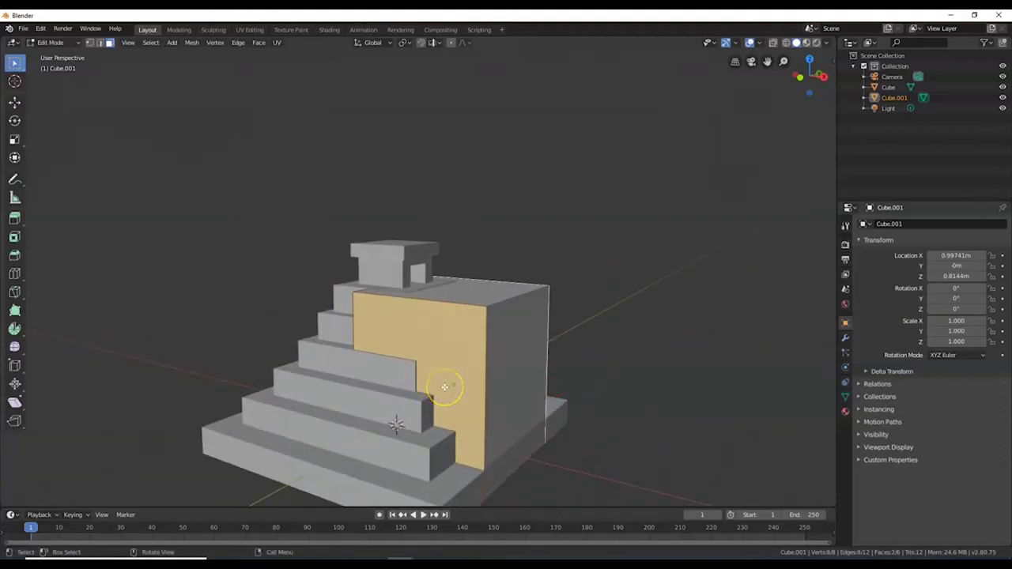
- Check the selected faces from front and back, then subdivide the block's front and back faces once
key("KP_3")
key("KP_1")
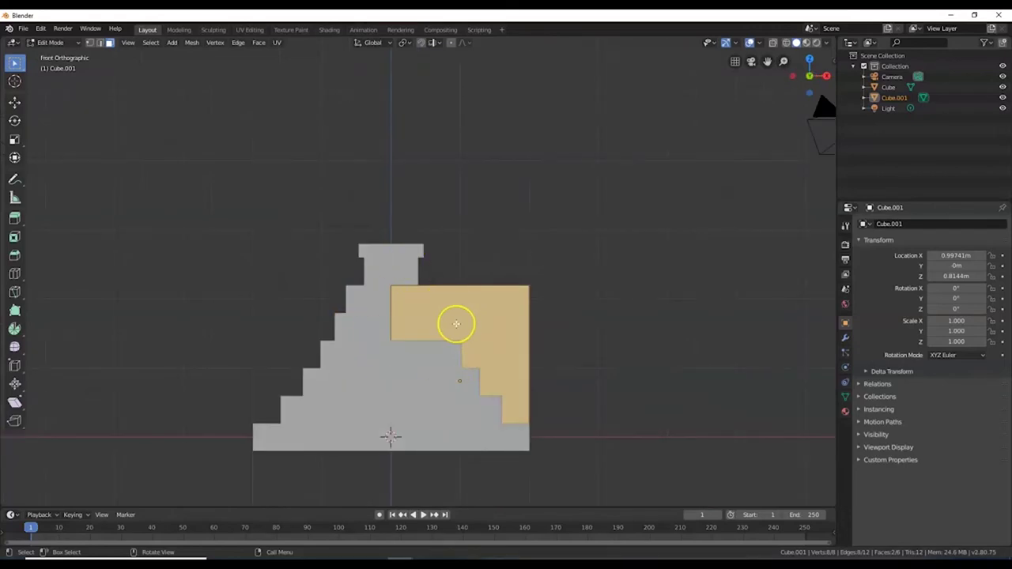
middle_click_drag(462, 328, 478, 380)
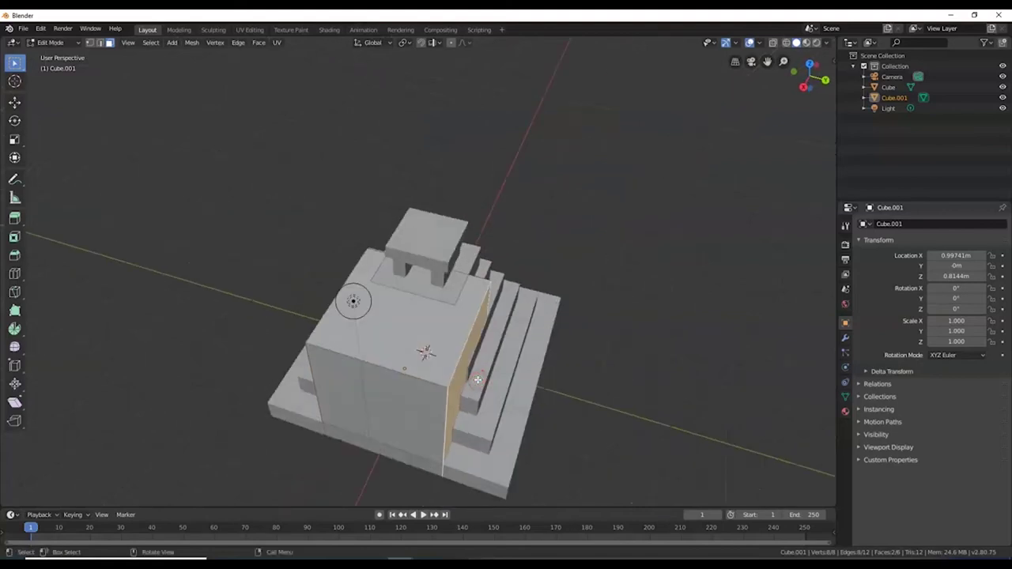
key("KP_1")
key("ctrl+KP_1")
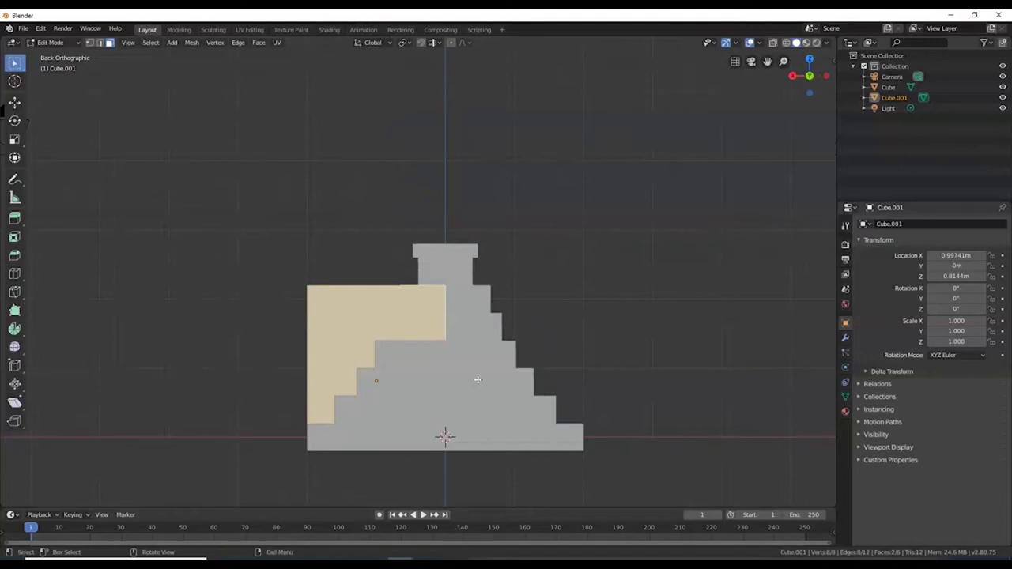
key("KP_1")
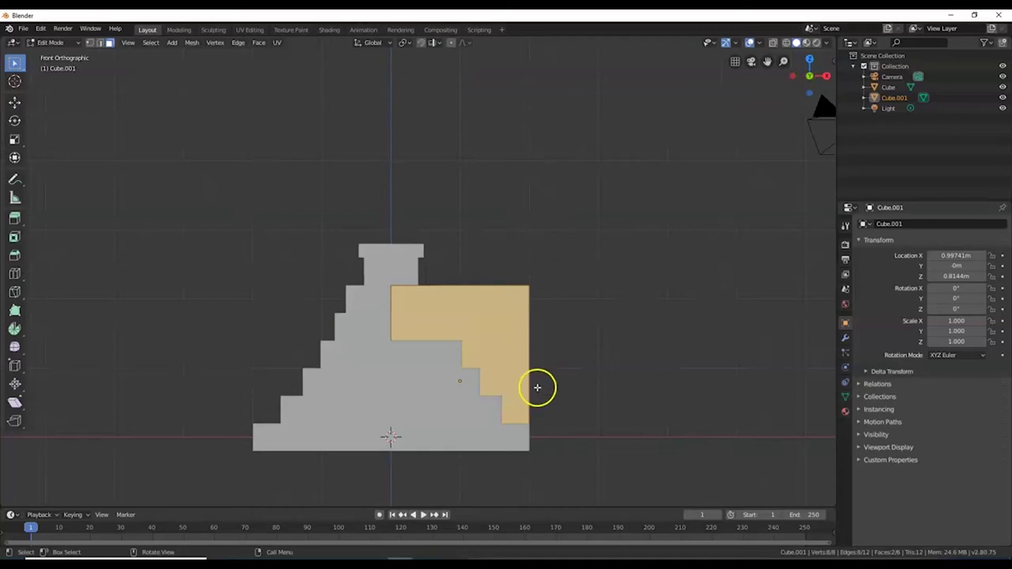
middle_click_drag(535, 388, 462, 394)
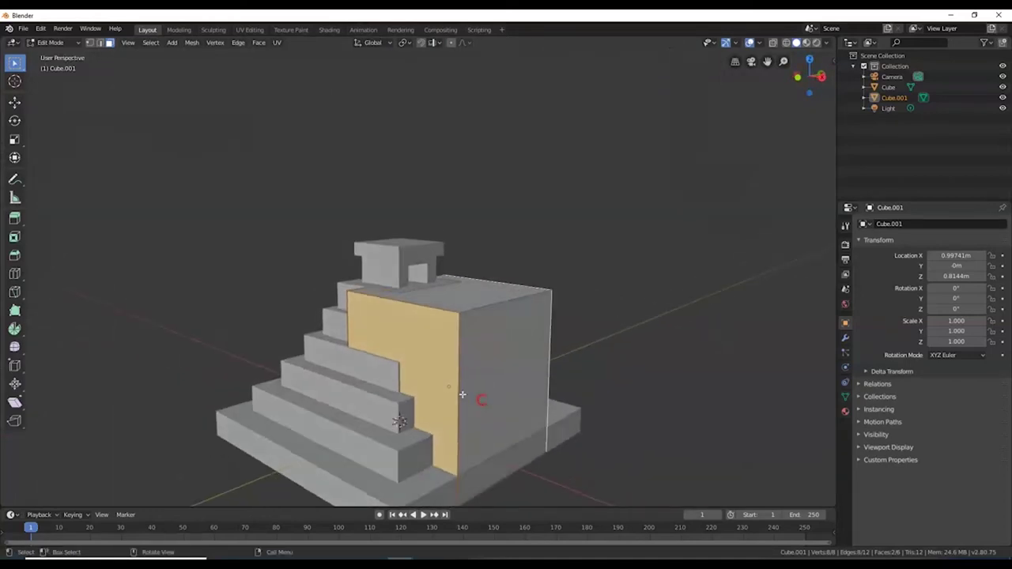
right_click(399, 327)
left_click(399, 328)
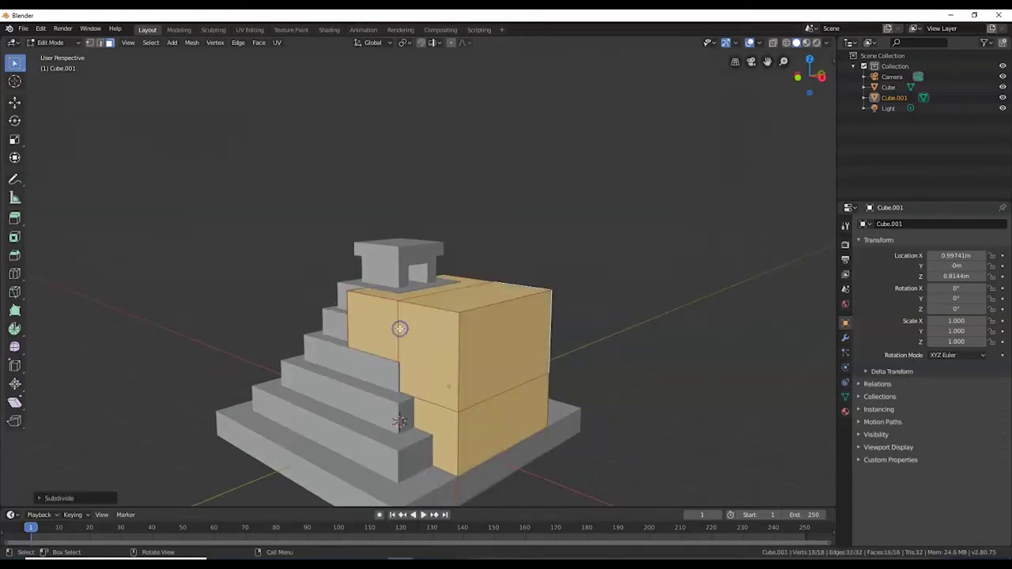
- Set the subdivision of the staircase block's faces to 10 cuts
left_click(51, 499)
left_click(126, 427)
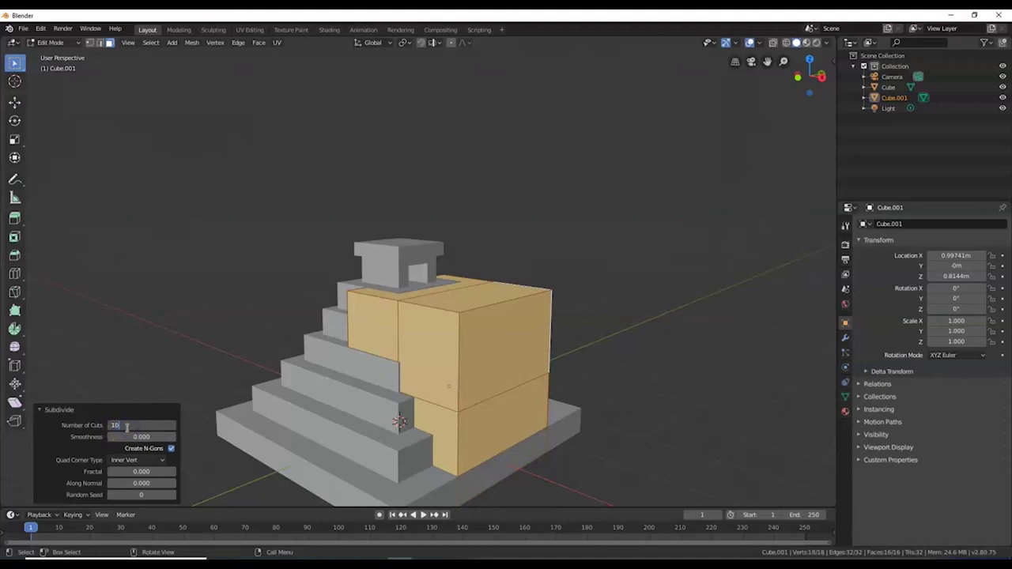
key("Return")
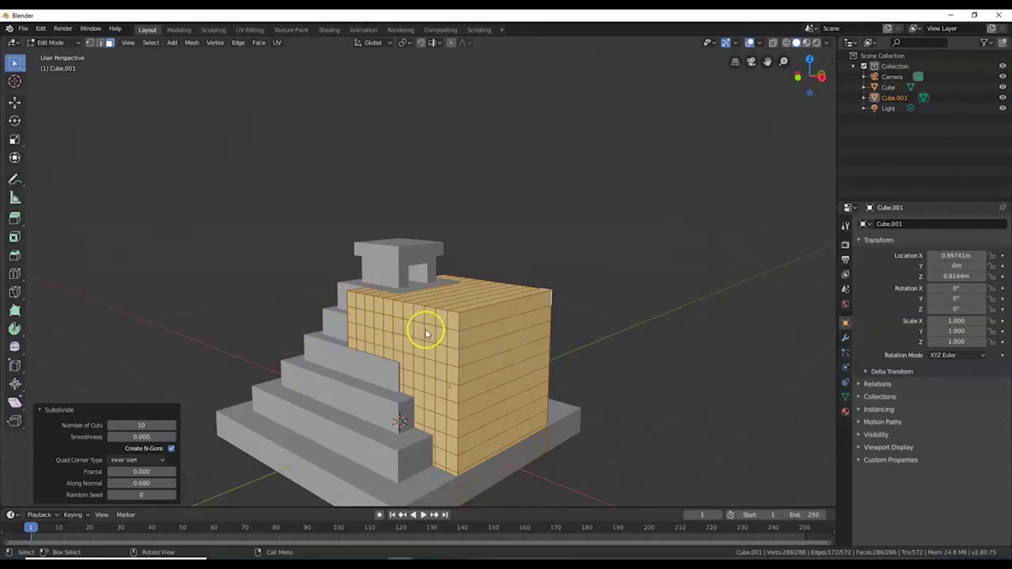
- In see-through front view, select the block's outer faces in the top five rows, starting one column further out with each row down
key("KP_1")
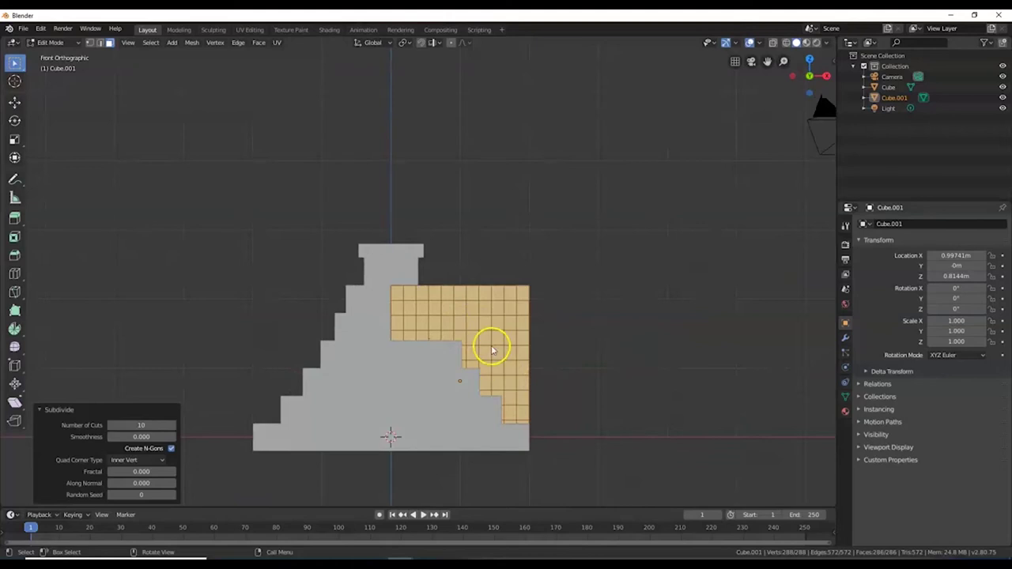
key("alt+z")
scroll(495, 353, "up", 1)
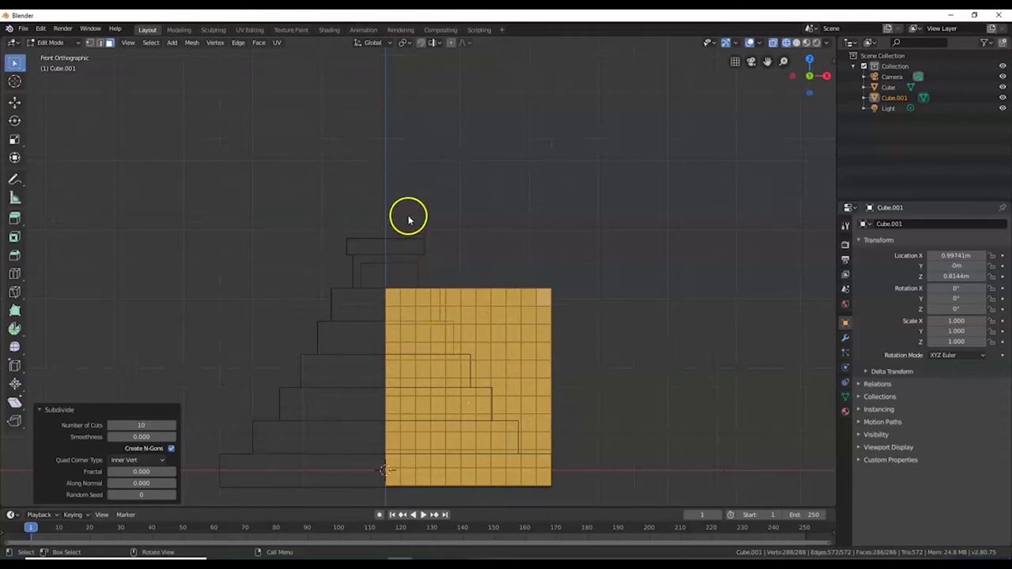
left_click_drag(398, 208, 441, 294)
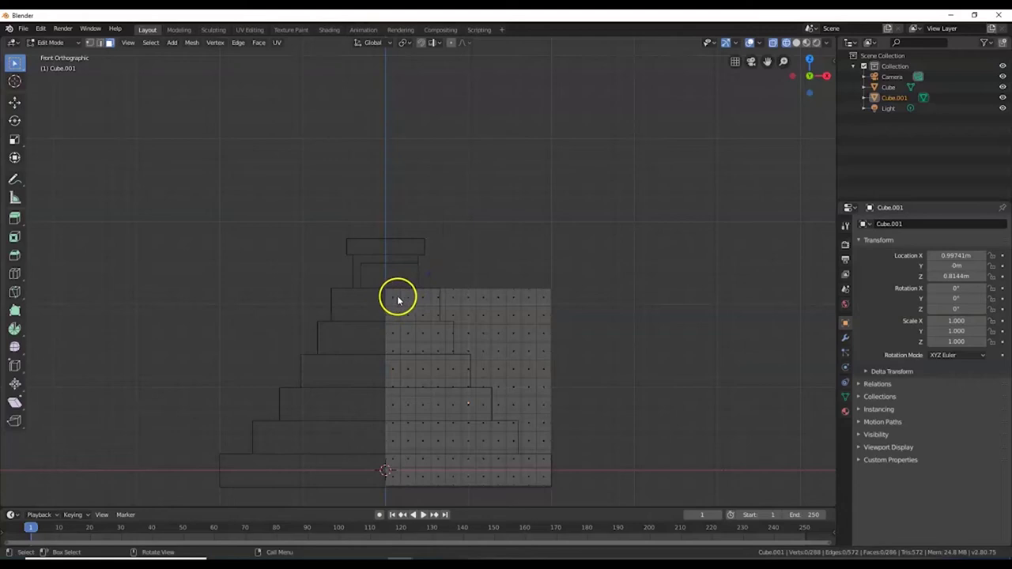
left_click_drag(401, 210, 562, 303)
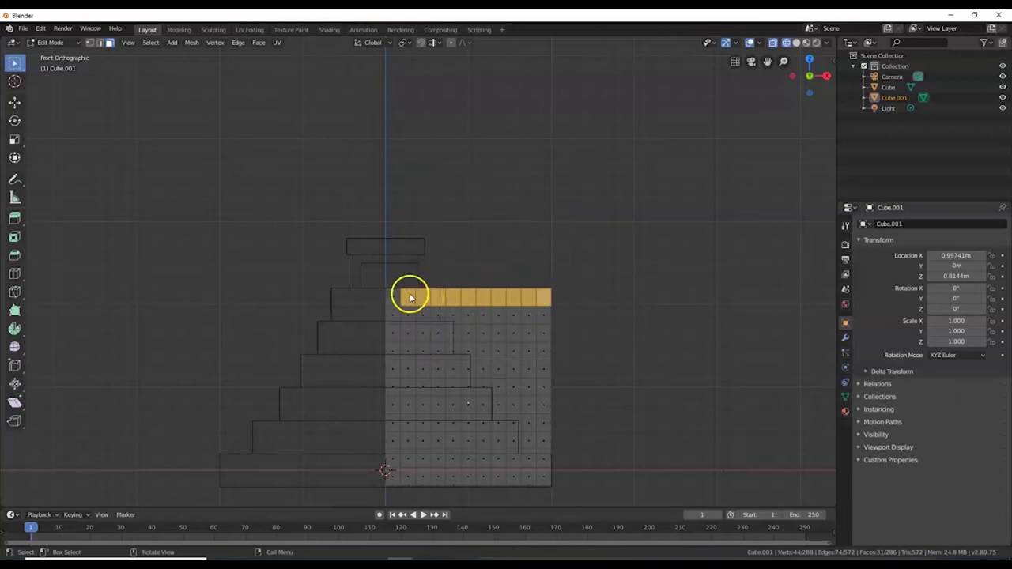
left_click_drag(406, 285, 561, 302)
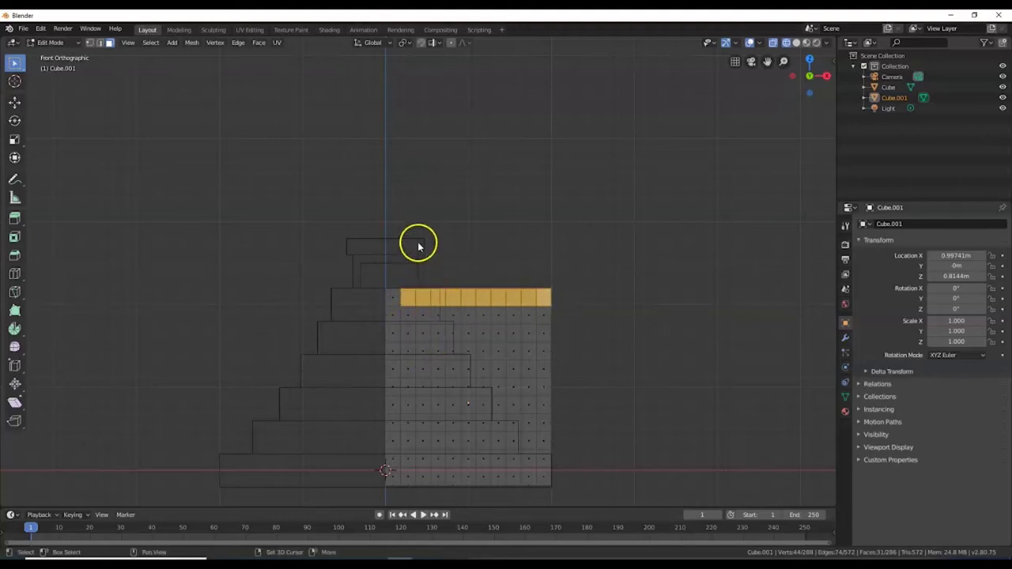
left_click_drag(420, 210, 560, 327)
left_click_drag(433, 260, 556, 340)
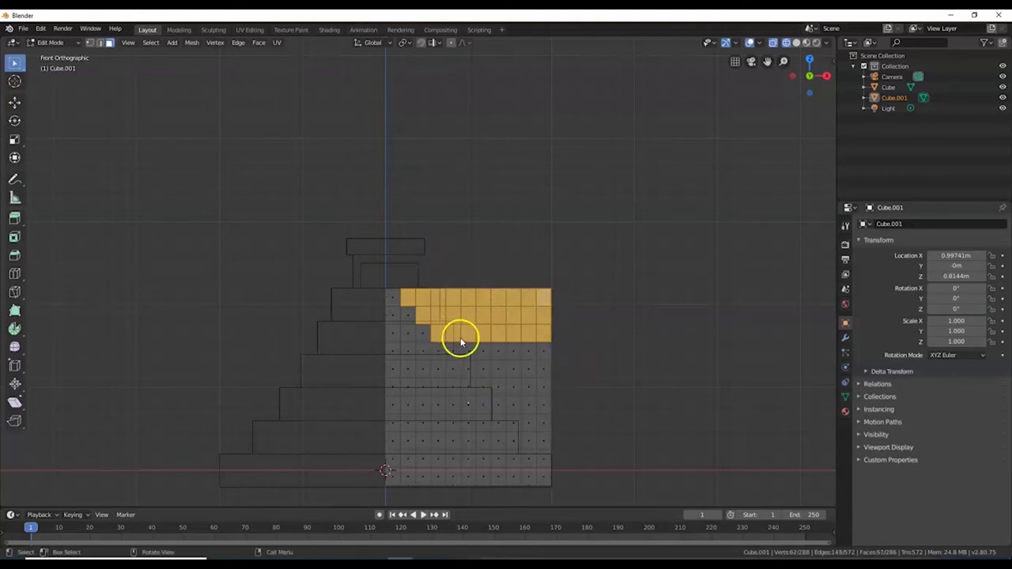
key("ctrl+z")
left_click_drag(429, 271, 570, 357)
left_click_drag(462, 262, 560, 378)
- Try extending the stepped face selection down to the bottom row and deleting the selected faces
left_click_drag(461, 272, 558, 396)
left_click_drag(475, 276, 556, 413)
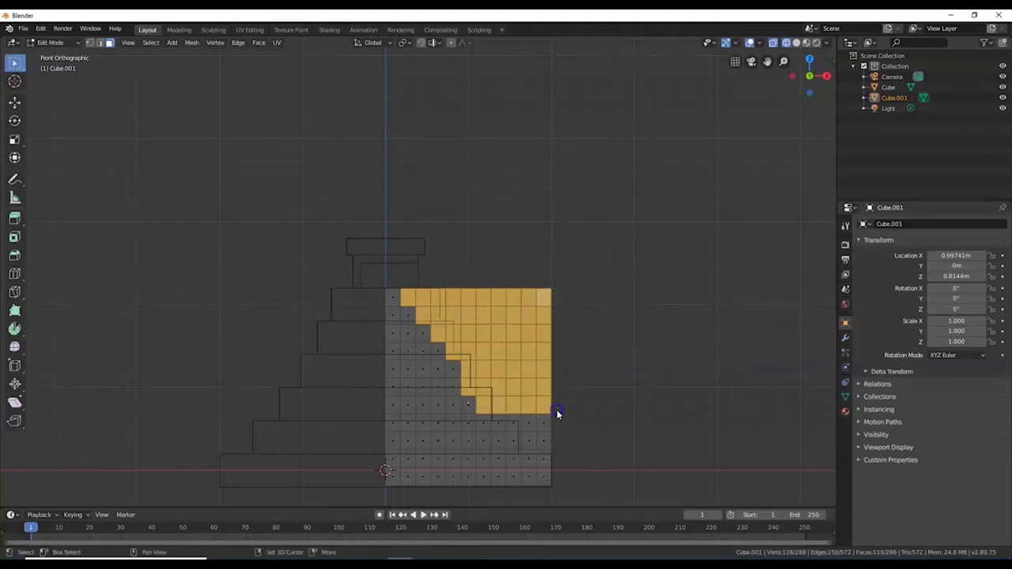
left_click_drag(491, 271, 586, 429)
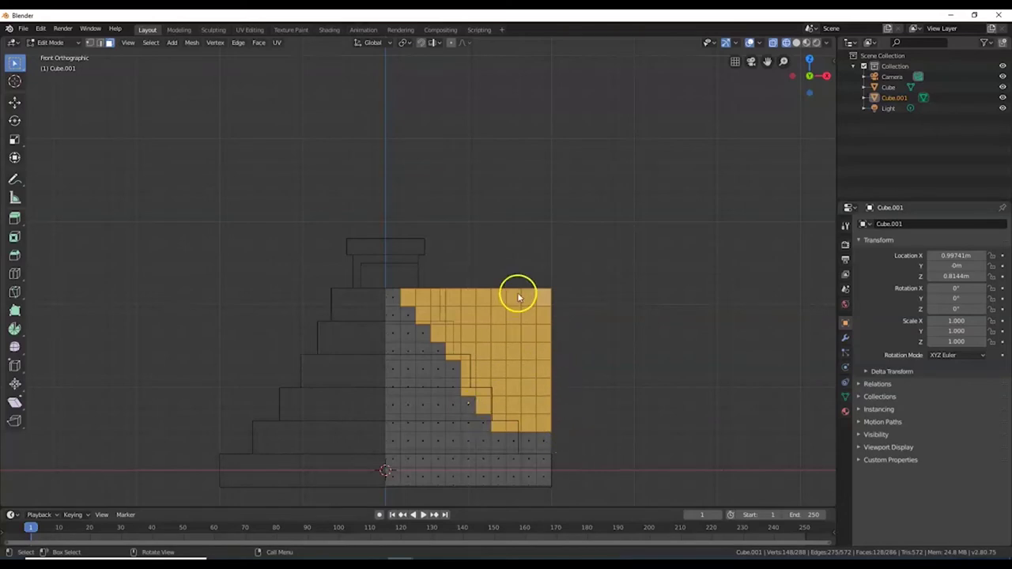
left_click_drag(509, 278, 588, 445)
left_click_drag(526, 278, 593, 467)
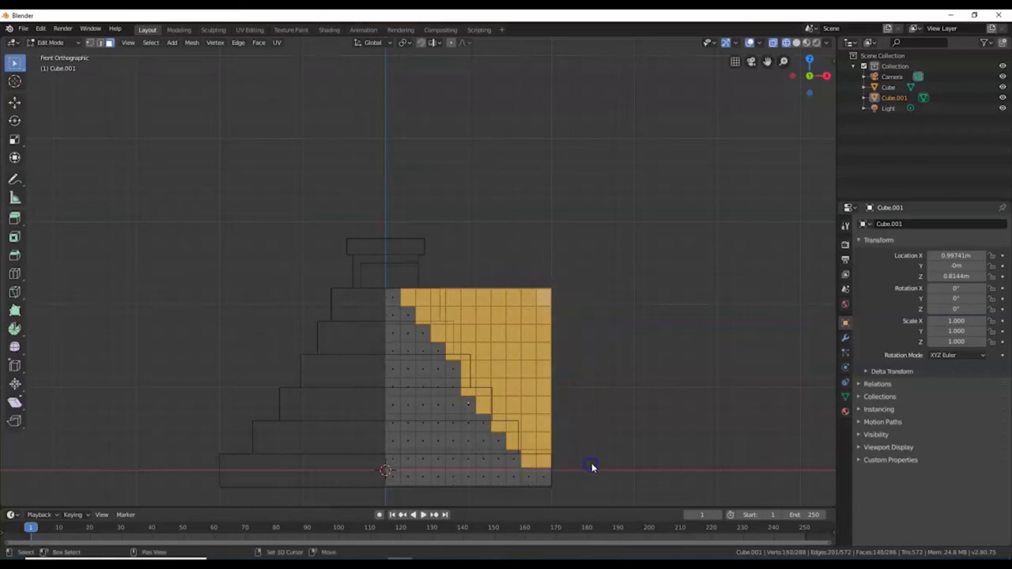
left_click_drag(538, 278, 615, 503)
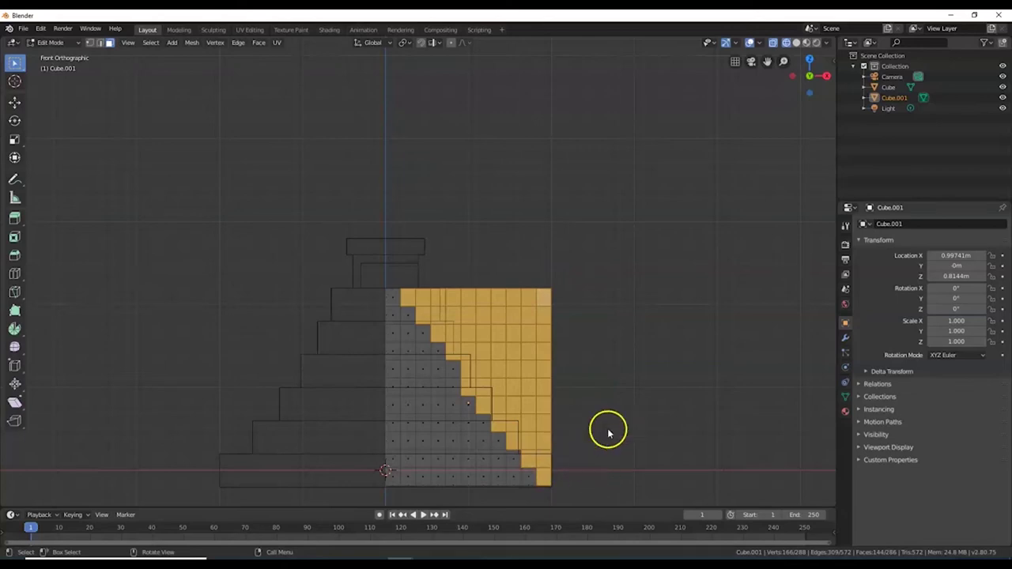
key("x")
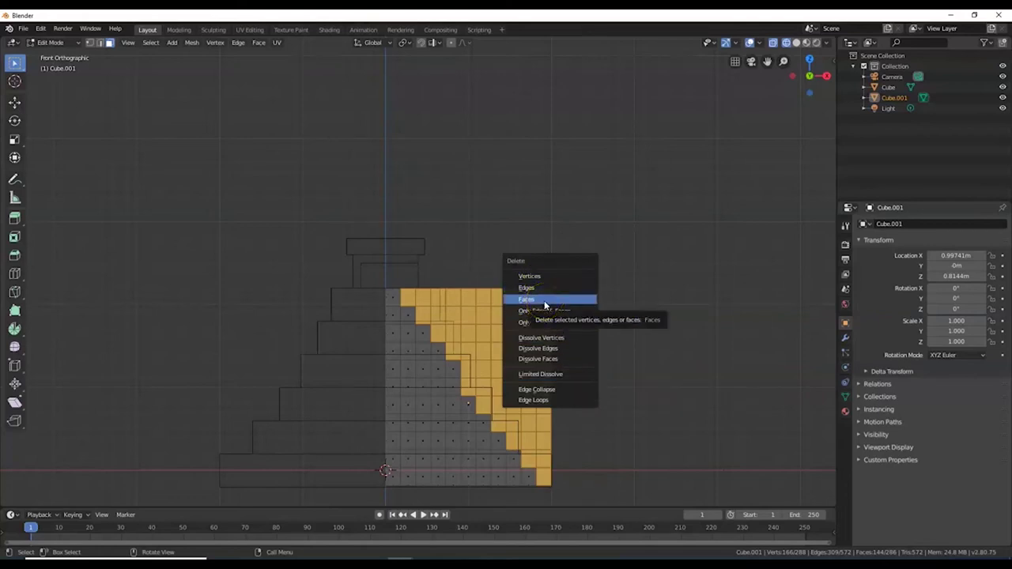
left_click(544, 300)
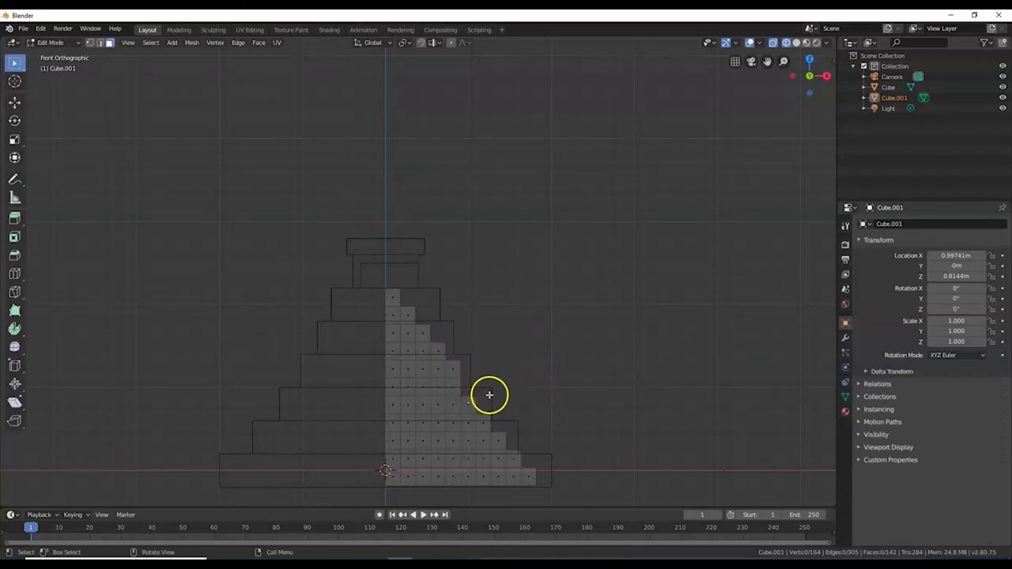
- Undo the face deletion and the row selections below the fifth row
key("ctrl+z")
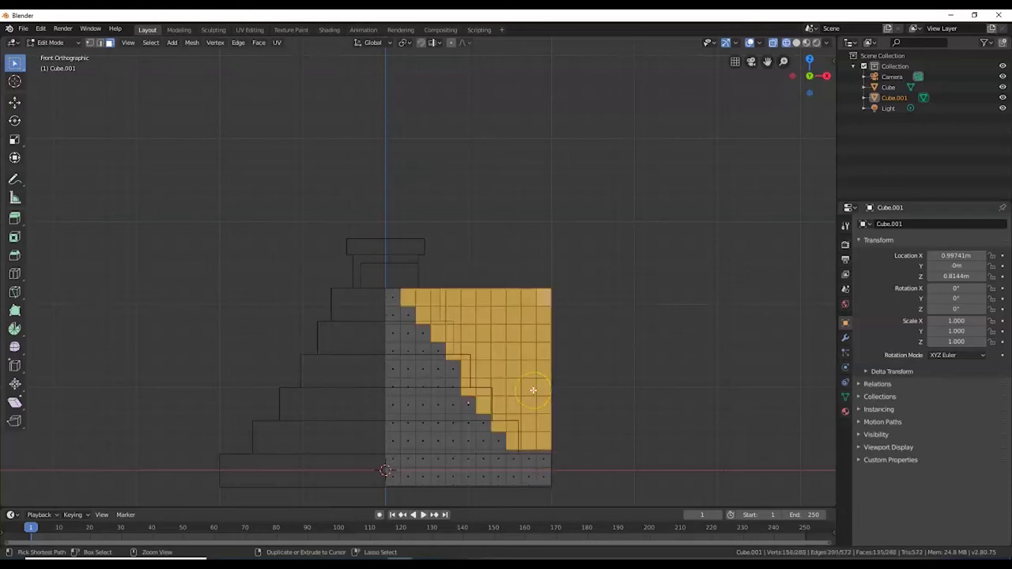
key("ctrl+z")
key("ctrl+z")
key("ctrl+z")
- Extend the stepped selection one column further out per row, leaving the bottom row whole, and delete the selected faces
left_click_drag(475, 277, 572, 409)
left_click_drag(507, 278, 570, 449)
left_click_drag(538, 282, 590, 461)
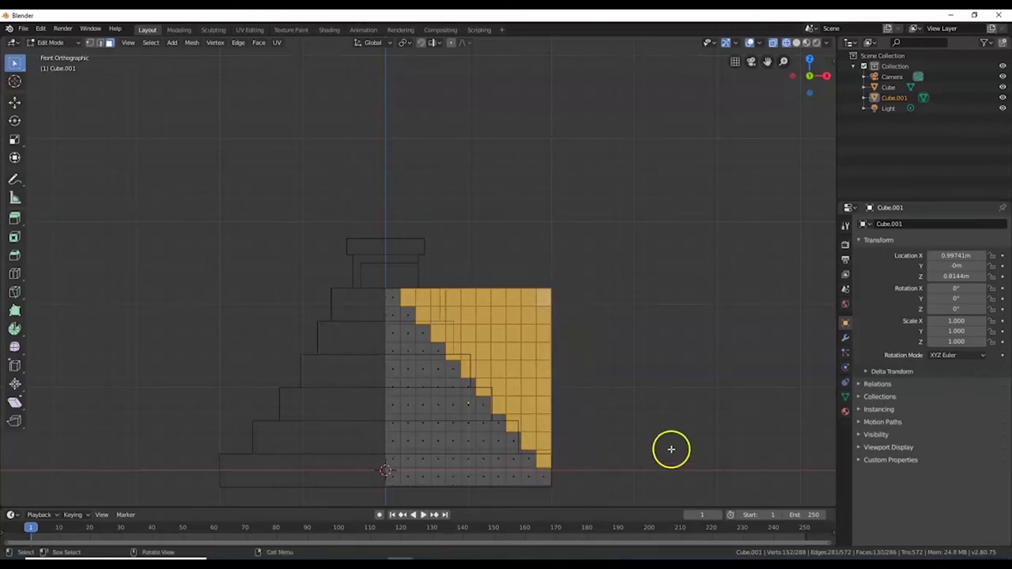
key("x")
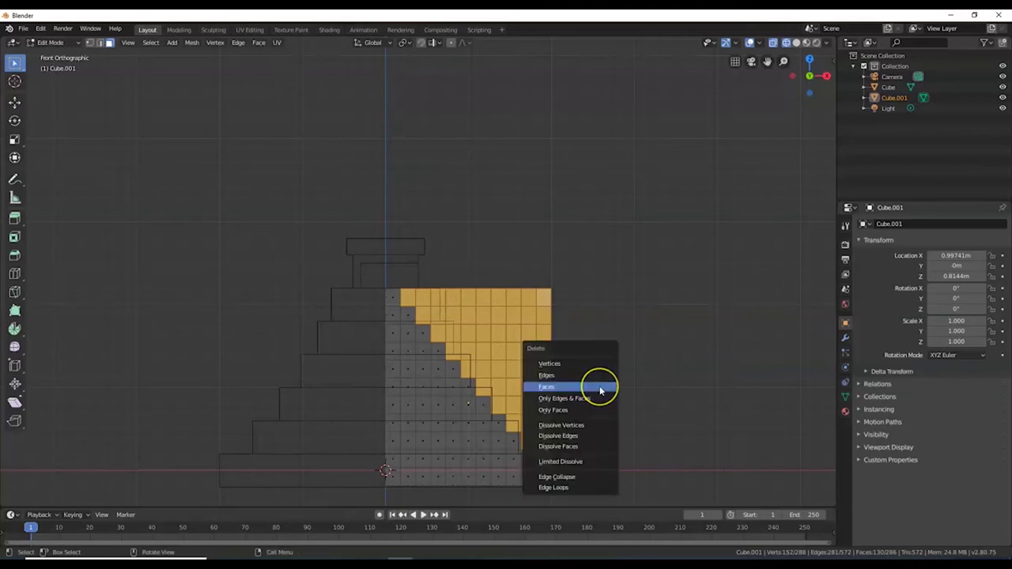
left_click_drag(600, 391, 578, 394)
left_click(576, 445)
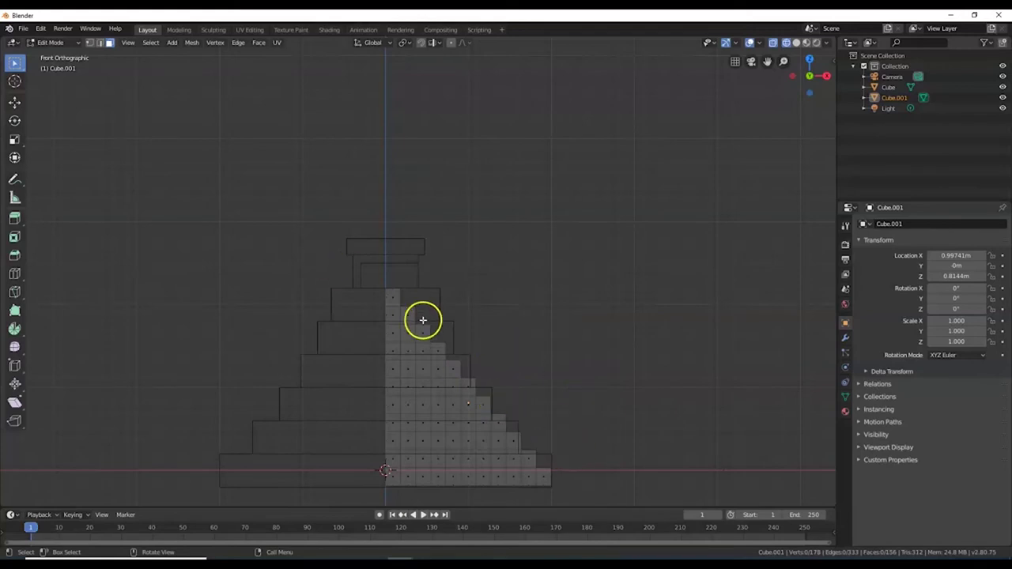
- Circle-select the staircase outline's vertices on both sides, from the foot of the top riser to the back of the lowest tread
key("shift+z")
mouse_move(559, 401)
middle_mouse_down()
mouse_move(495, 409)
mouse_move(514, 411)
middle_mouse_up()
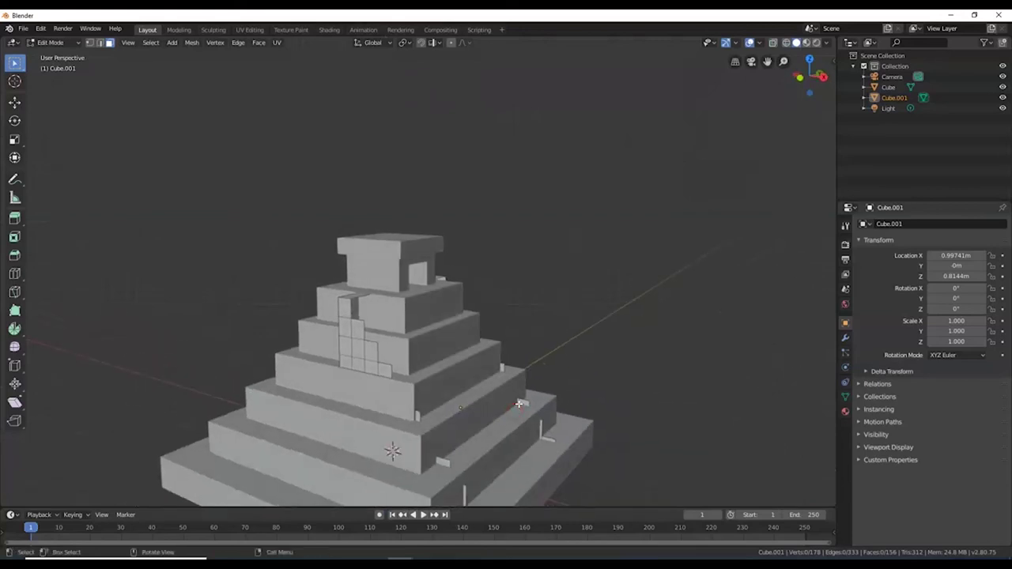
key("shift+z")
key("KP_1")
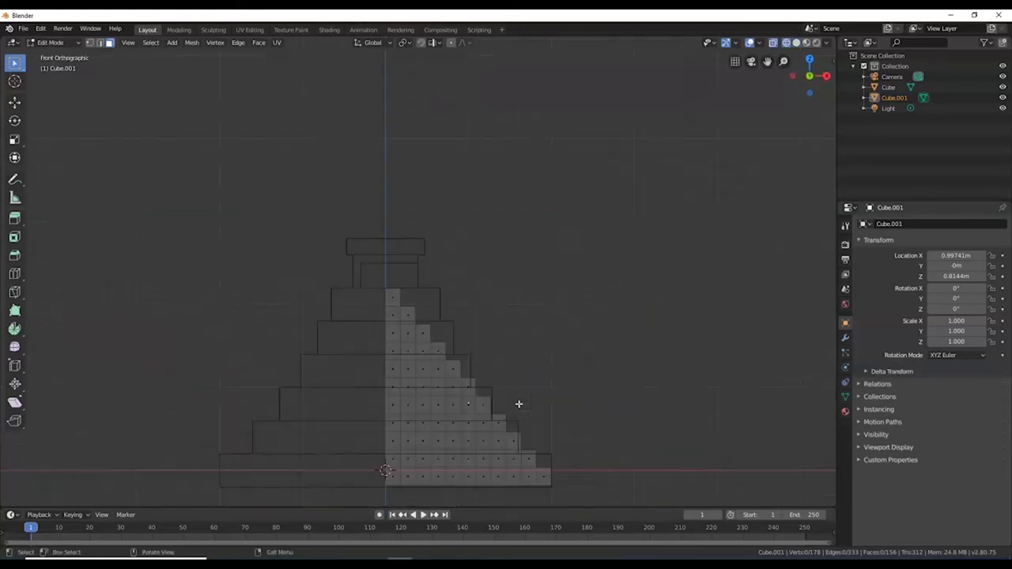
left_click(89, 43)
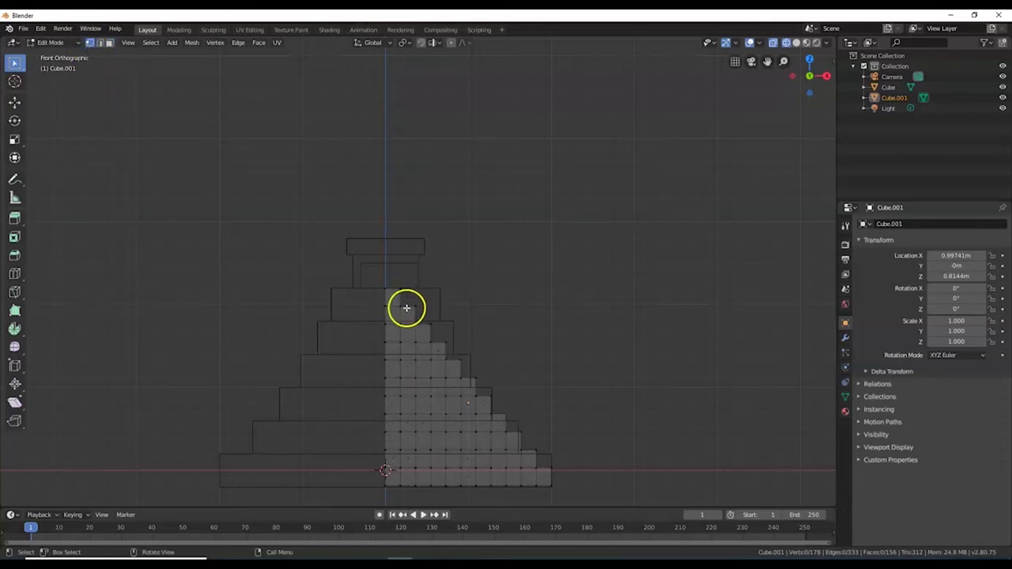
mouse_move(397, 301)
left_mouse_down()
mouse_move(472, 332)
mouse_move(443, 307)
mouse_move(503, 282)
mouse_move(474, 320)
mouse_move(424, 318)
left_mouse_up()
key("c")
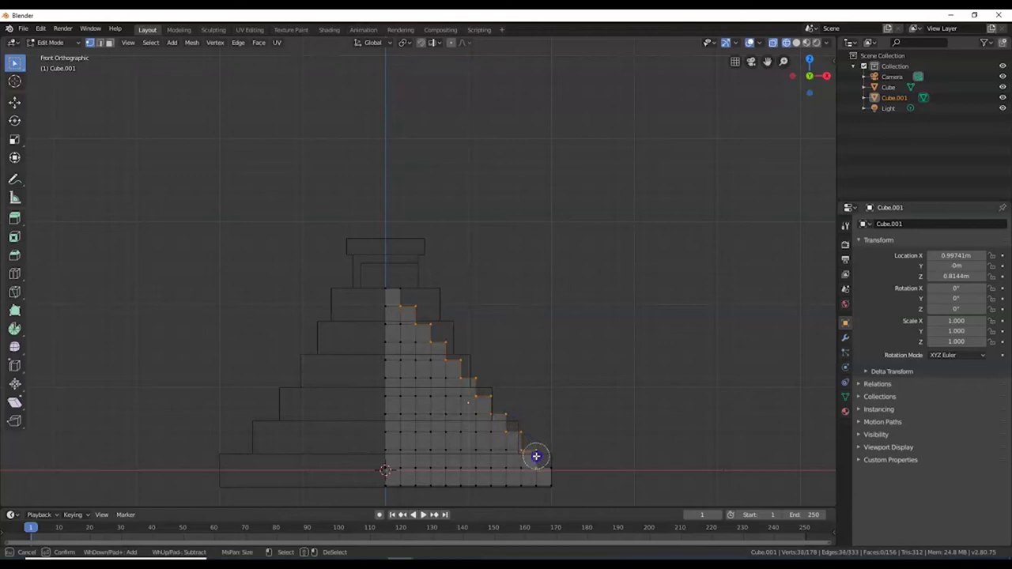
mouse_move(537, 457)
left_mouse_down()
mouse_move(528, 424)
mouse_move(560, 465)
mouse_move(404, 282)
mouse_move(426, 322)
mouse_move(490, 361)
mouse_move(508, 360)
mouse_move(487, 313)
left_mouse_up()
right_click(486, 316)
- Check the two selected staircase outlines in perspective, then join them with Bridge Edge Loops
scroll(506, 331, "down", 4)
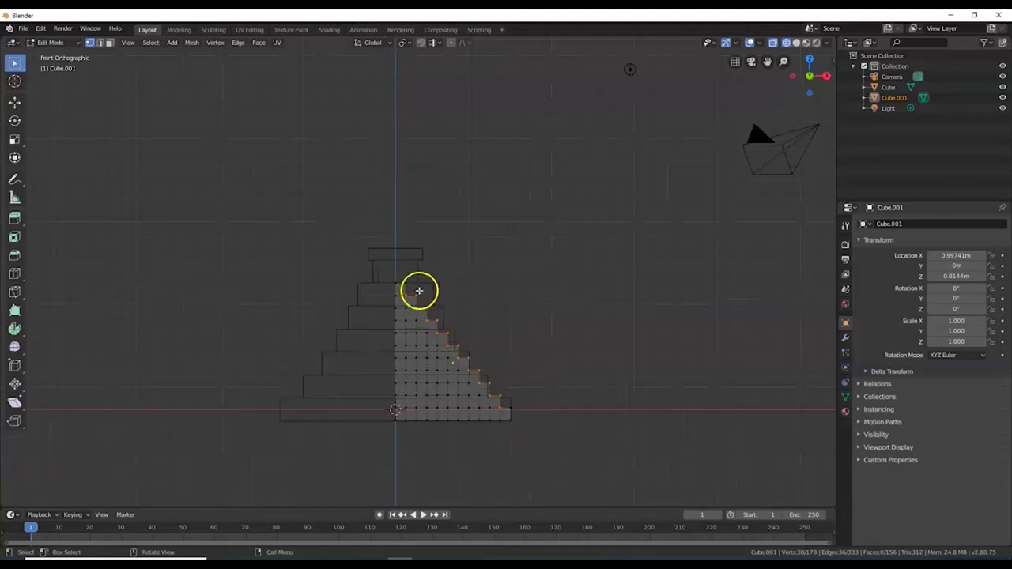
scroll(462, 323, "up", 3)
scroll(455, 321, "up", 1)
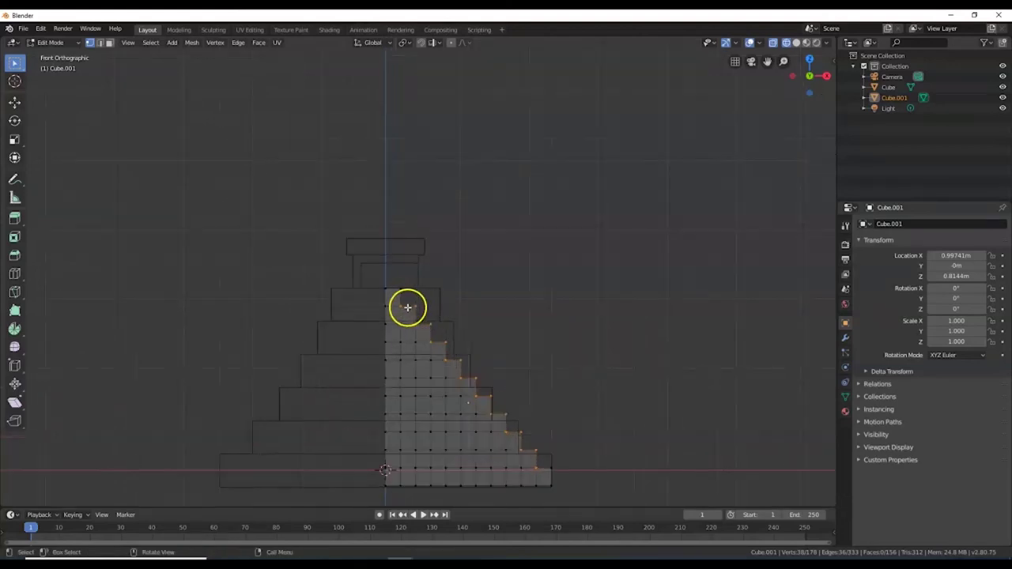
middle_click_drag(545, 327, 454, 314)
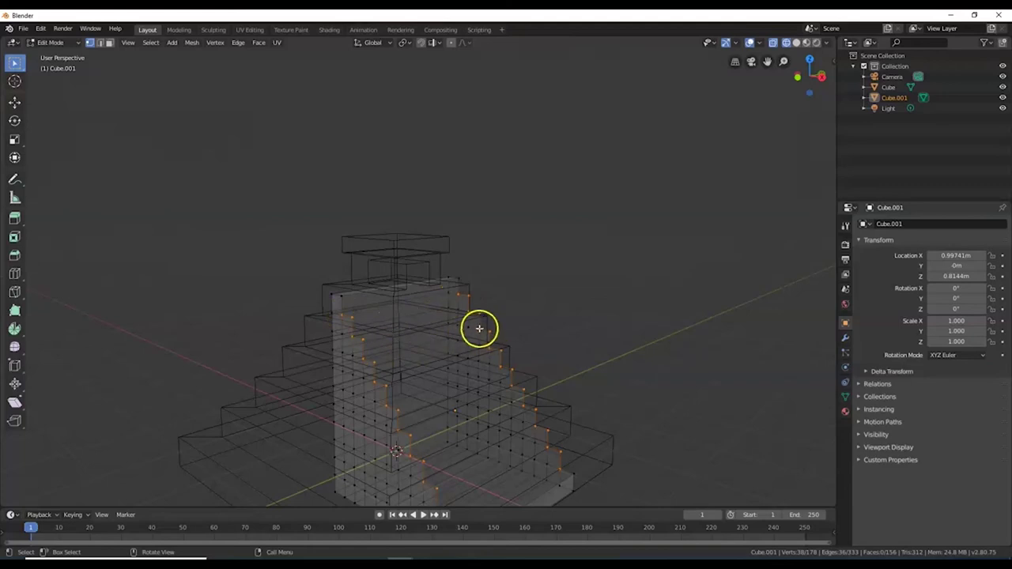
scroll(480, 327, "down", 2)
middle_click_drag(480, 327, 488, 332)
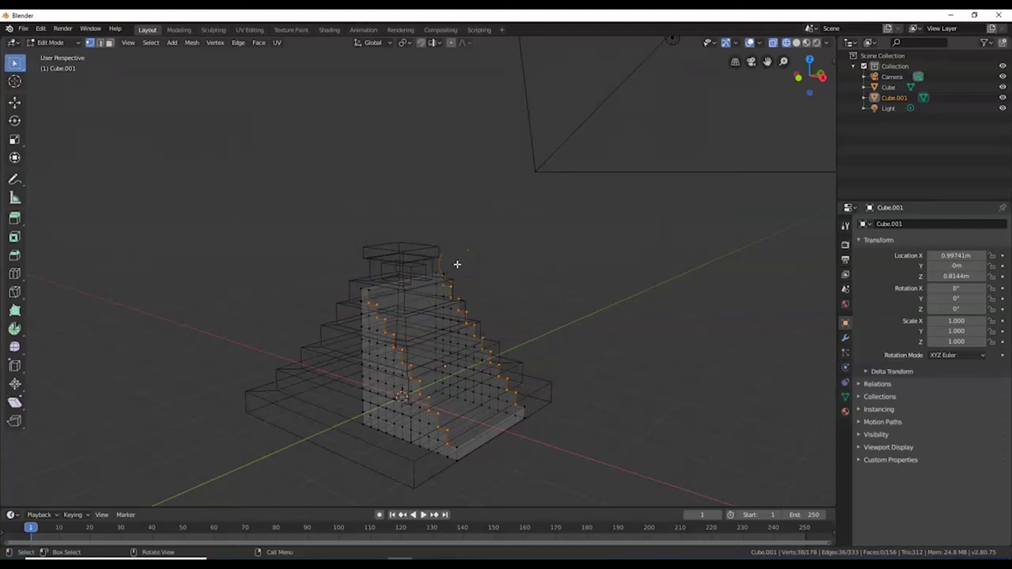
key("KP_1")
scroll(514, 306, "up", 2)
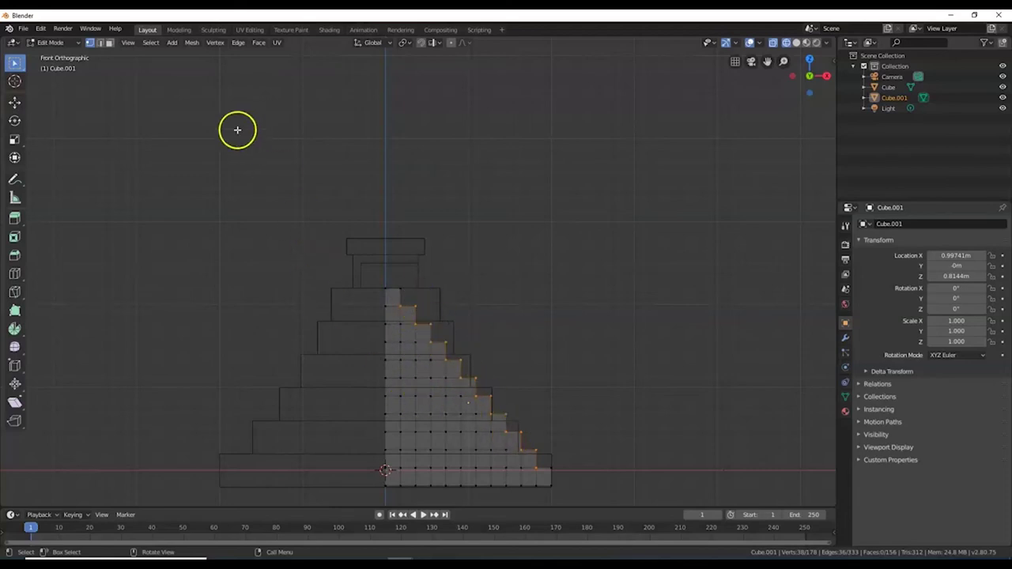
left_click(238, 43)
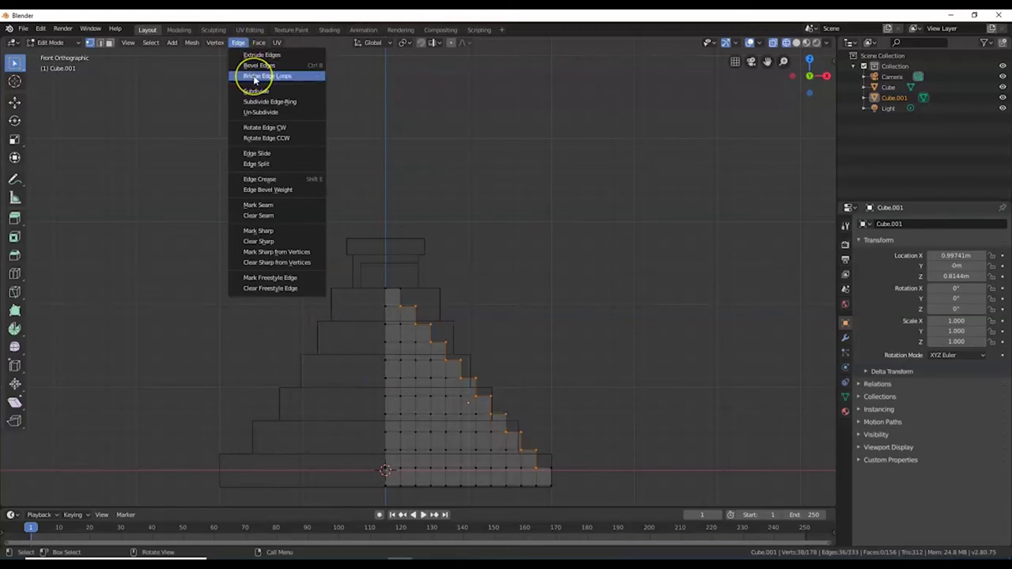
left_click(253, 77)
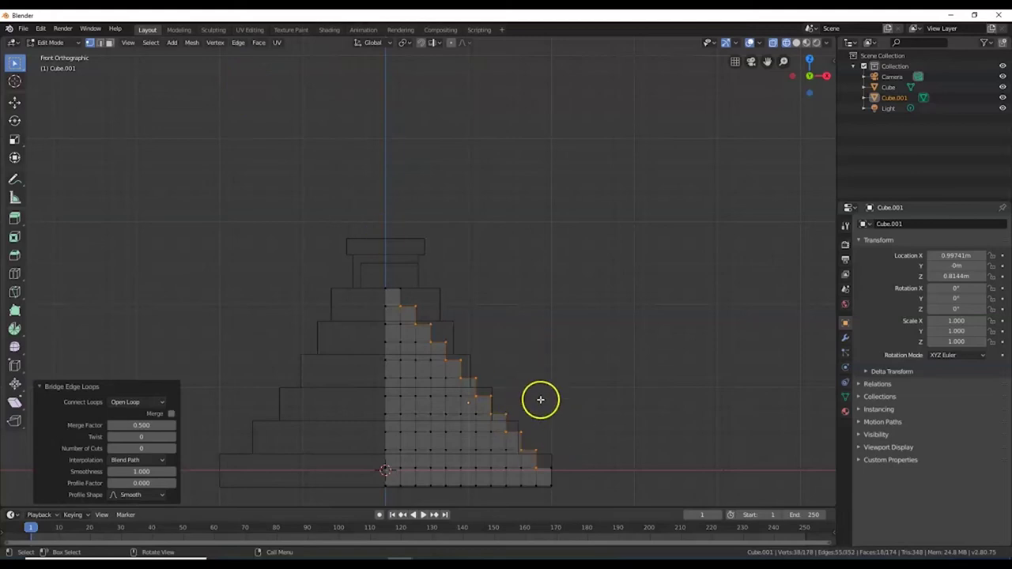
- Inspect the bridged steps, then fill the open top riser with a face between its four corner vertices
middle_click_drag(551, 364, 522, 367)
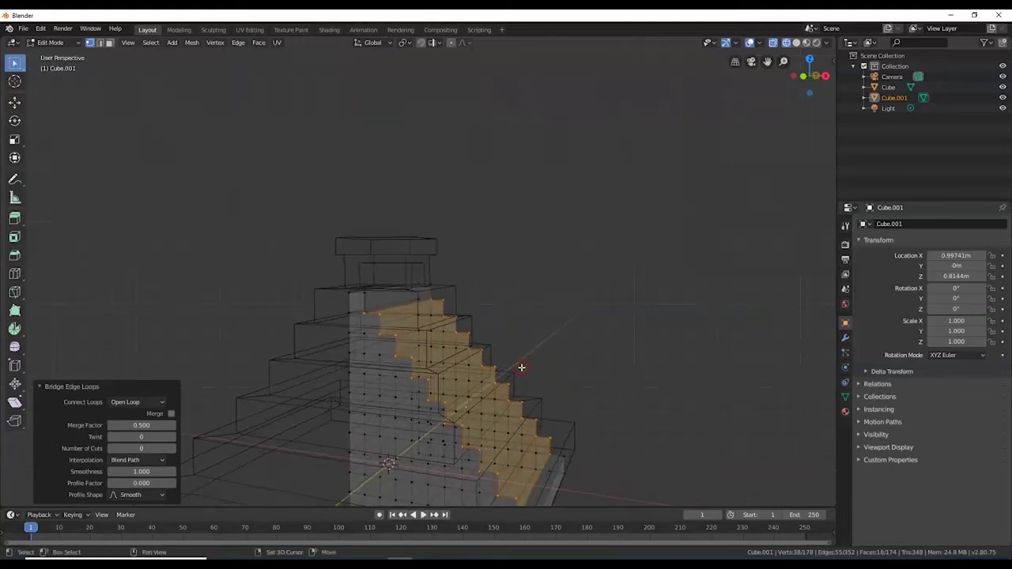
key("alt+z")
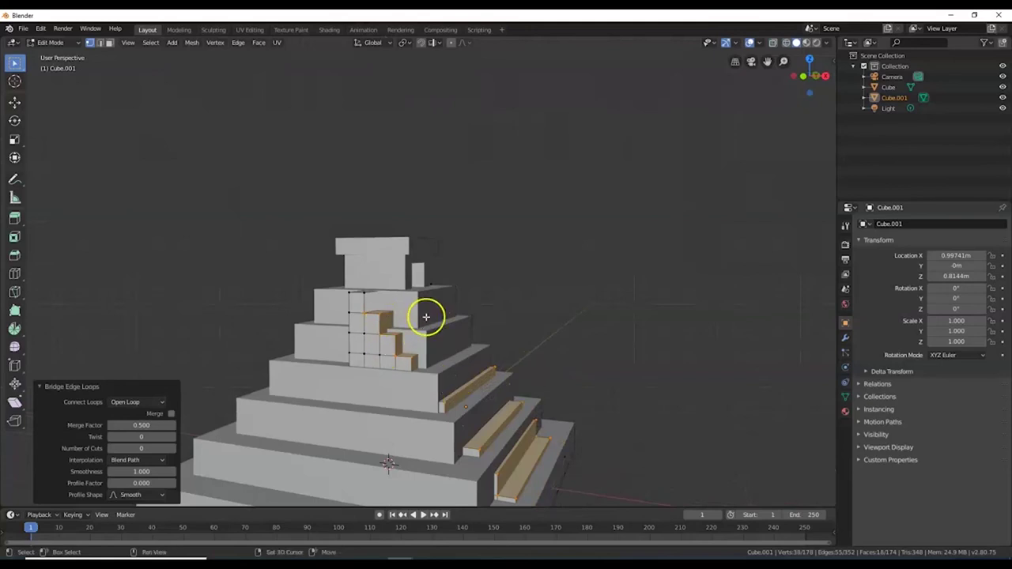
key("alt+z")
middle_click_drag(409, 321, 442, 274)
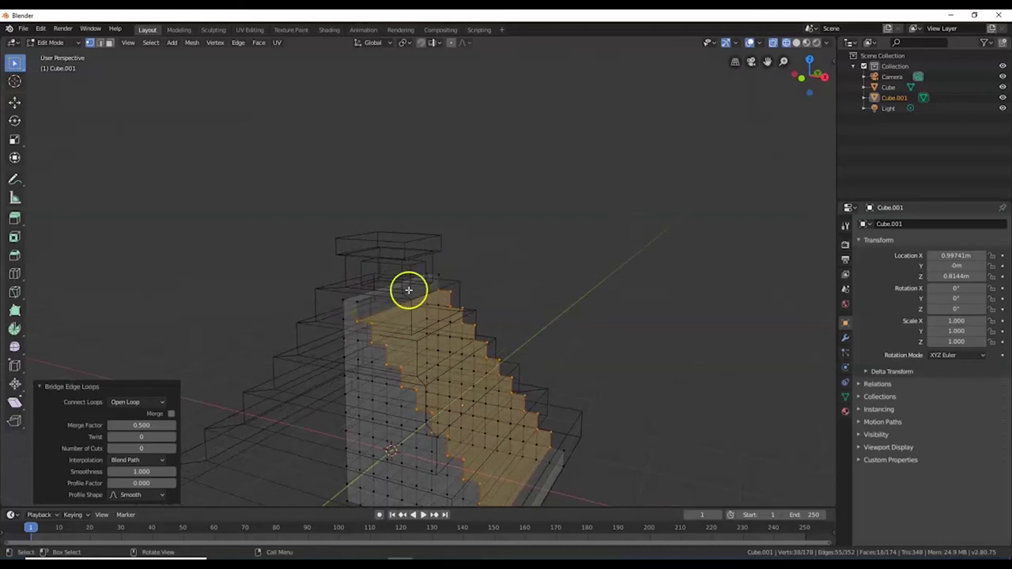
left_click(358, 301)
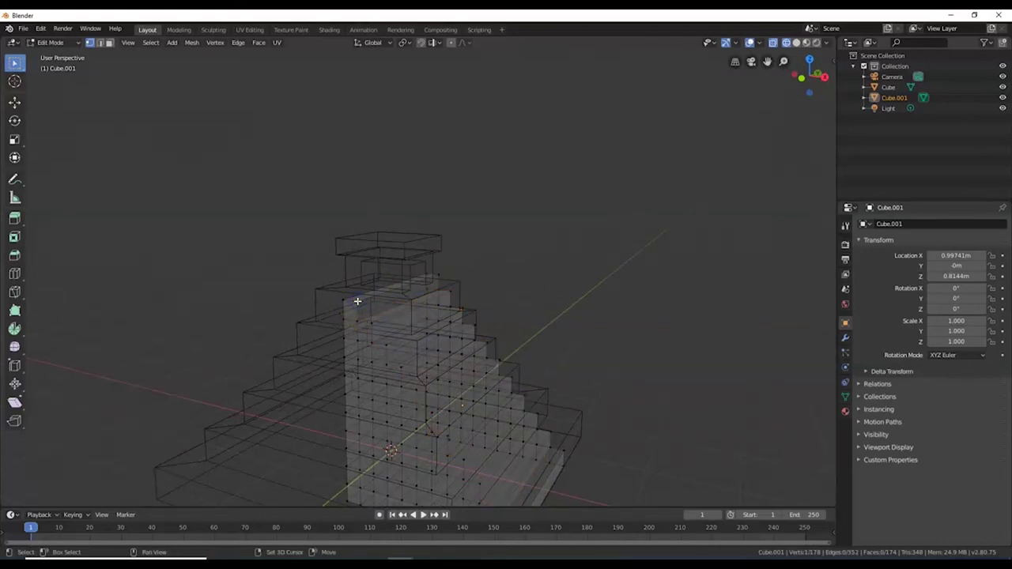
left_click(437, 276, "shift")
key("f")
- Fill the open lowest tread with a face between its four corner vertices, and check the staircase in solid shading
middle_click_drag(452, 361, 506, 436)
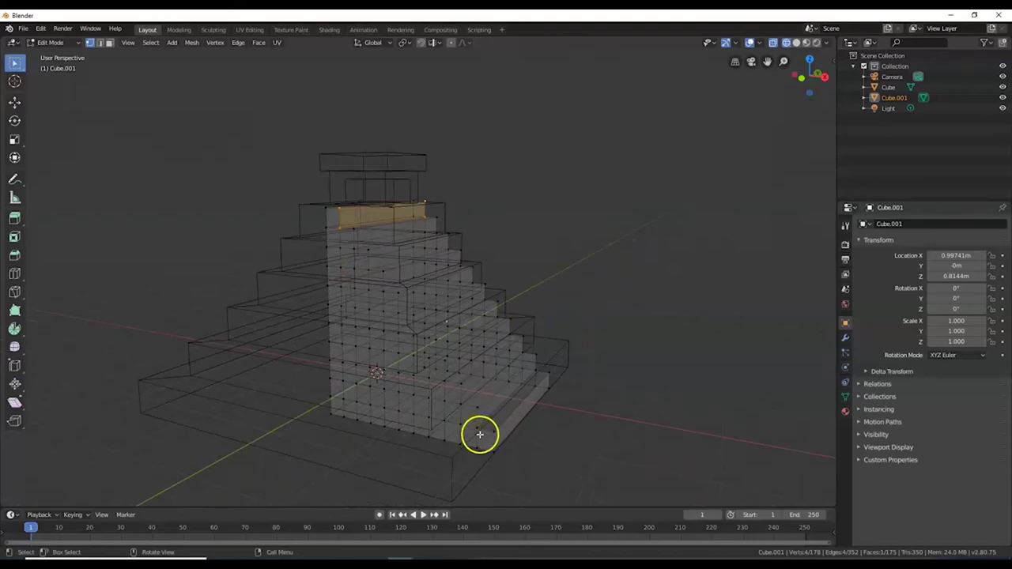
left_click(476, 427)
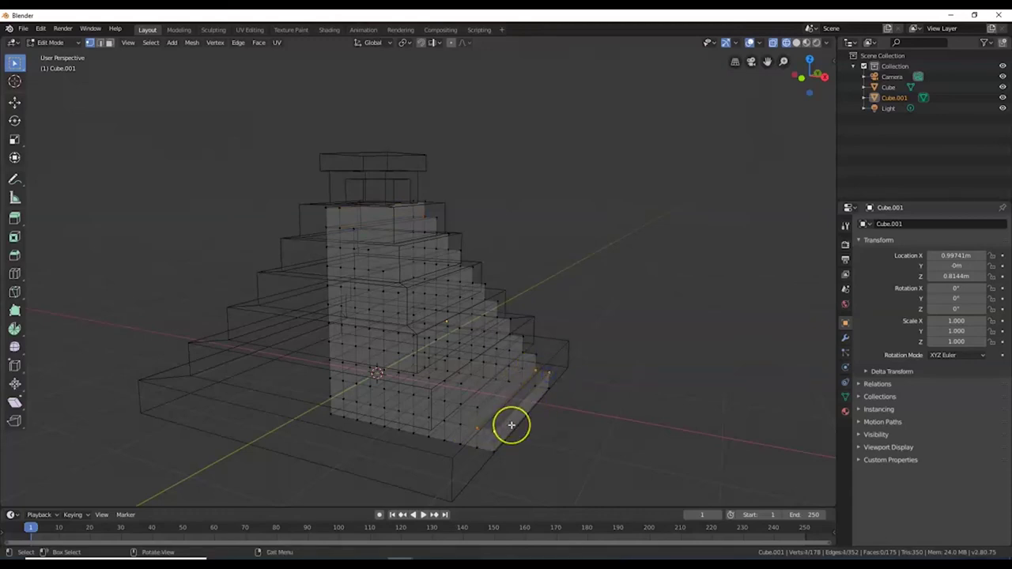
scroll(532, 427, "up", 1)
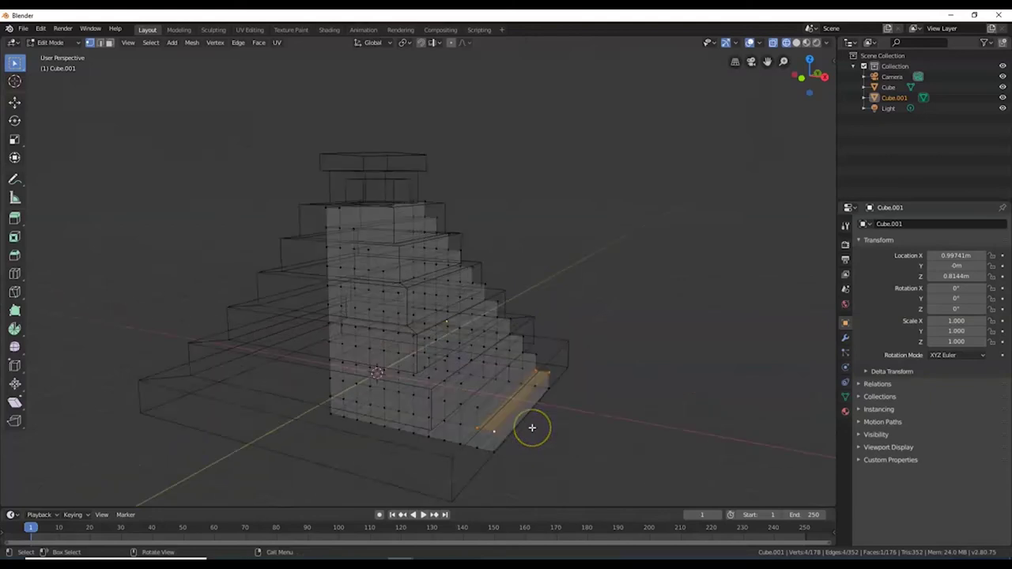
key("shift+z")
mouse_move(550, 429)
middle_mouse_down()
mouse_move(511, 445)
mouse_move(466, 436)
mouse_move(452, 445)
mouse_move(501, 451)
mouse_move(547, 426)
middle_mouse_up()
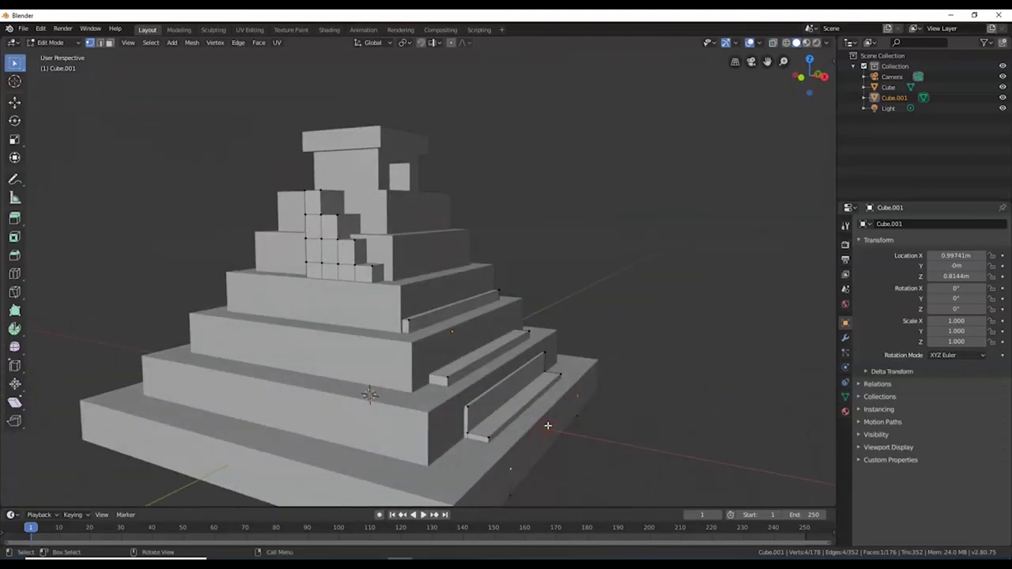
- Select the whole staircase mesh in front wireframe view and move it about 0.66 m along X, outward from the pyramid
key("KP_1")
key("shift+z")
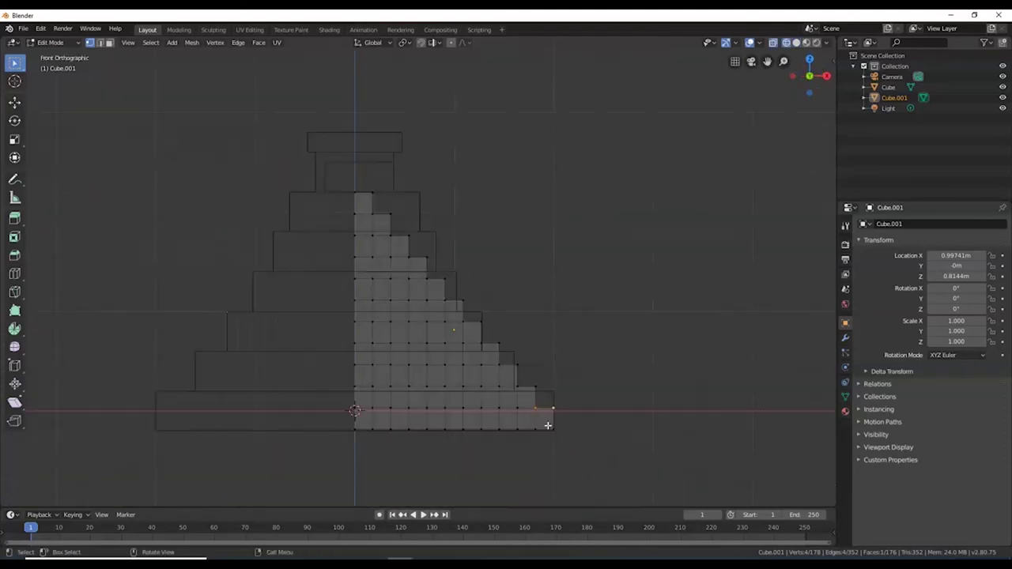
key("a")
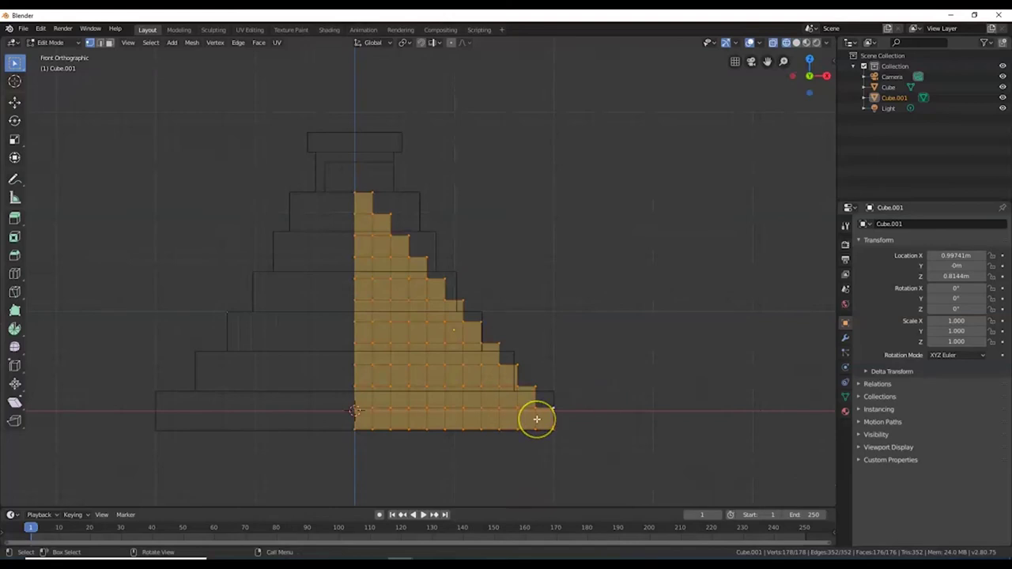
key("g")
key("x")
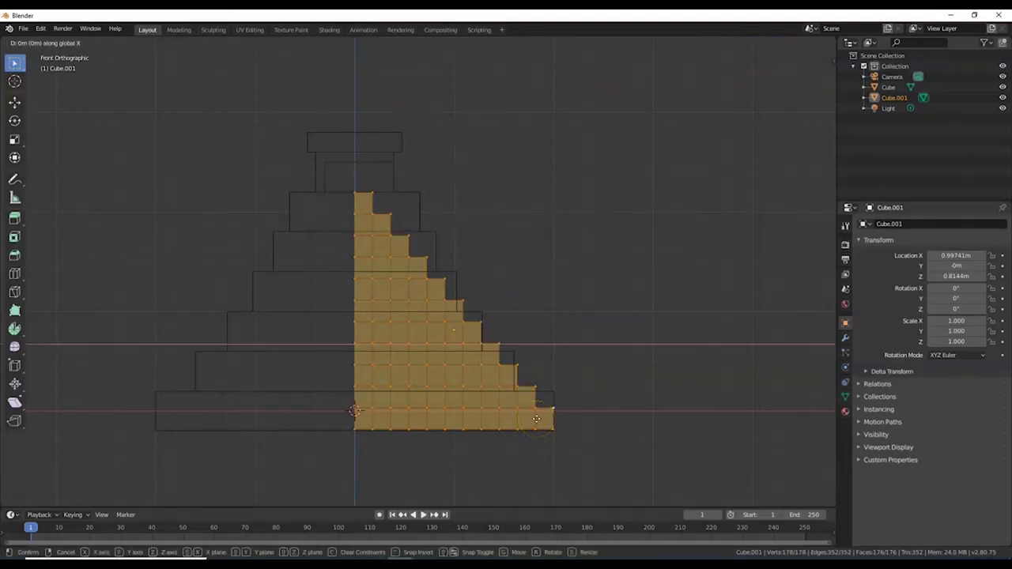
left_click_drag(545, 419, 602, 418)
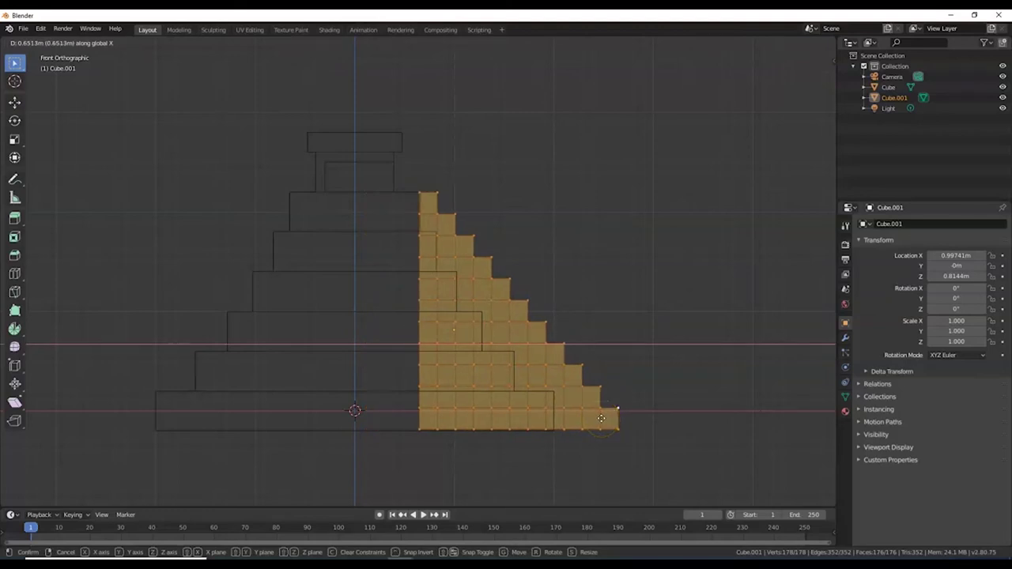
left_click(602, 418)
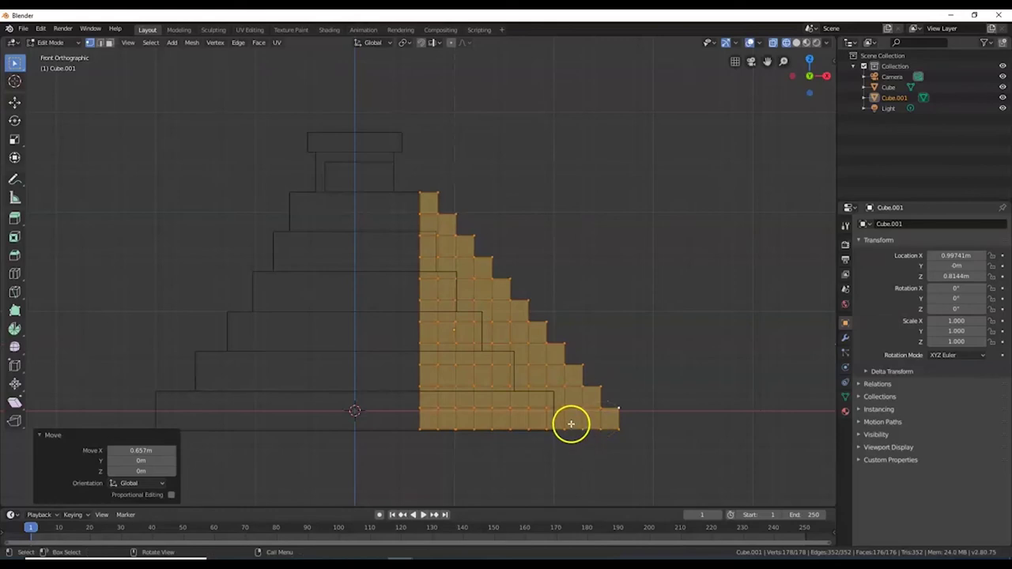
- Lower the selected staircase mesh about 0.01 m along Z to line up its base with the pyramid's base
key("g")
key("z")
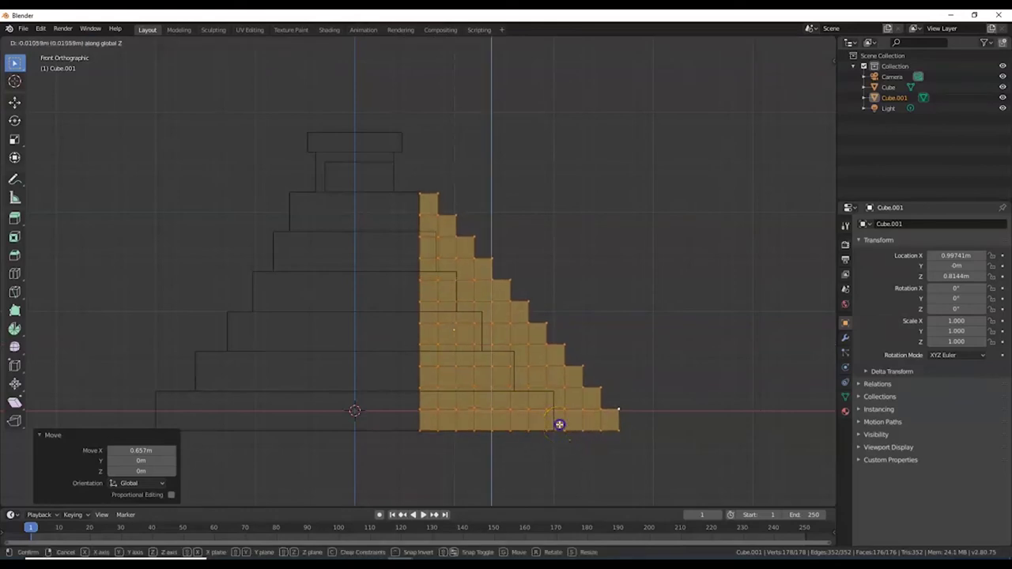
left_click(559, 425)
key("g")
key("z")
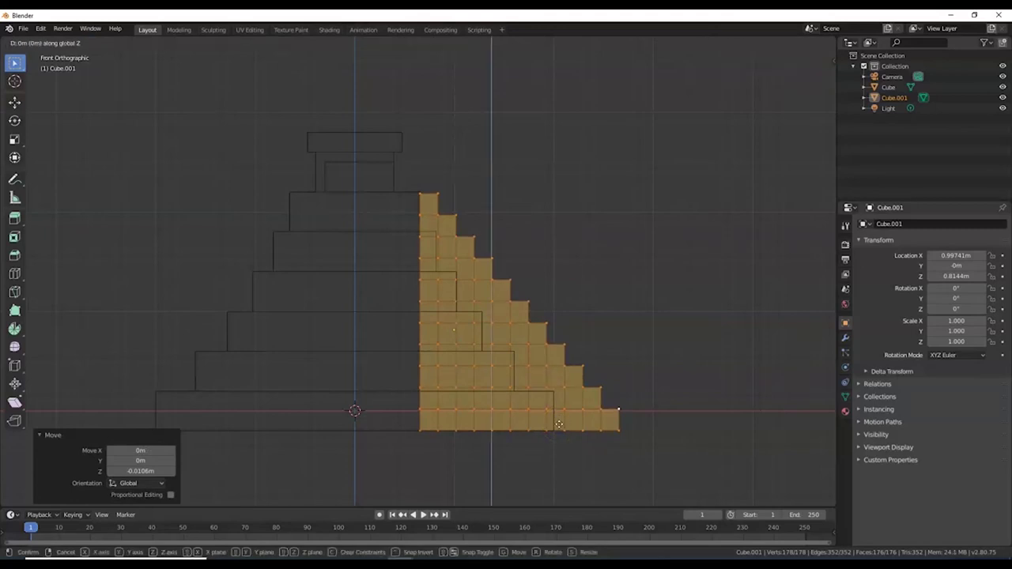
left_click(561, 419)
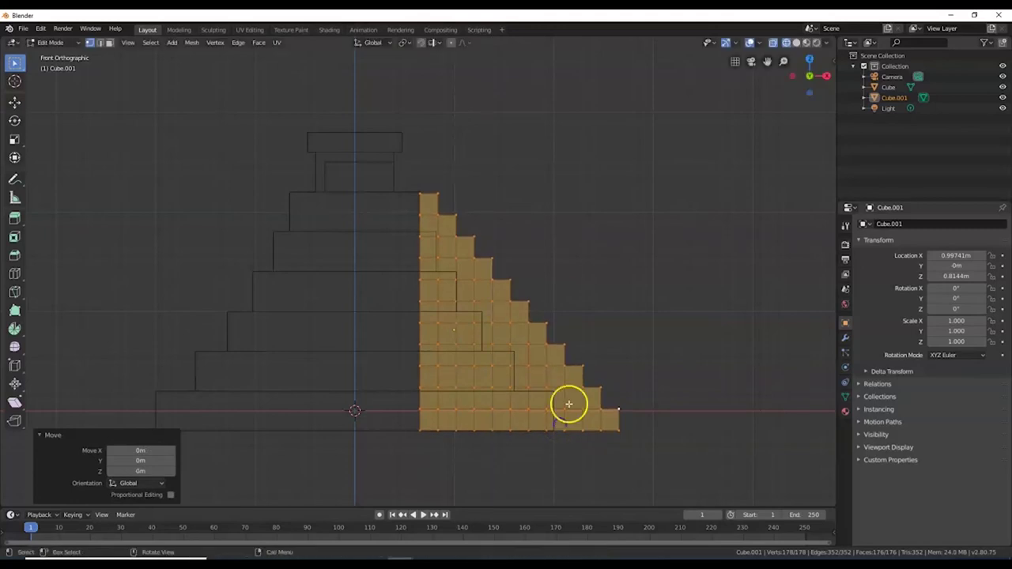
- Narrow the staircase to the doorway's width by scaling the whole mesh by 0.2 along Y in the right view
scroll(590, 377, "down", 2)
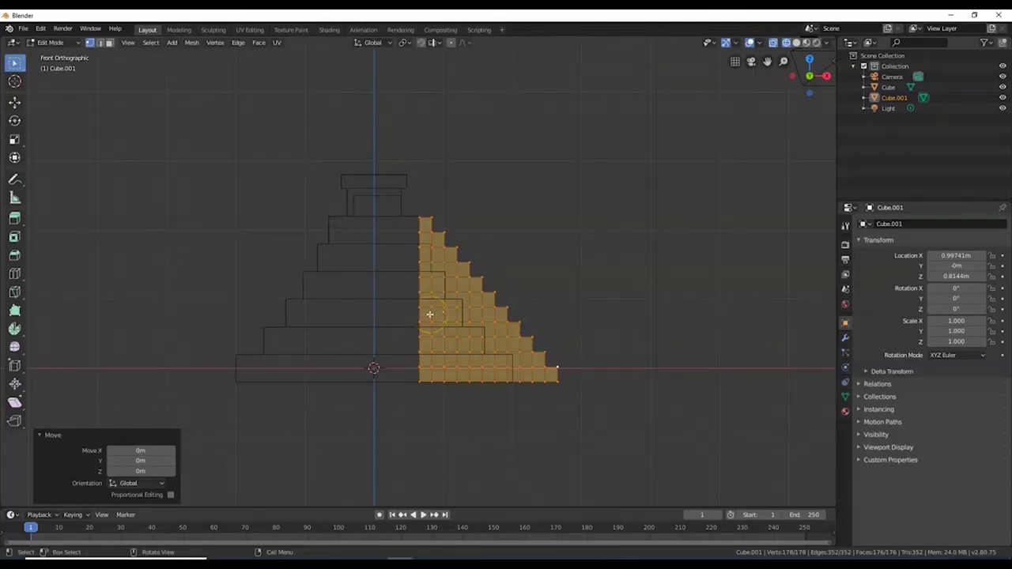
key("KP_3")
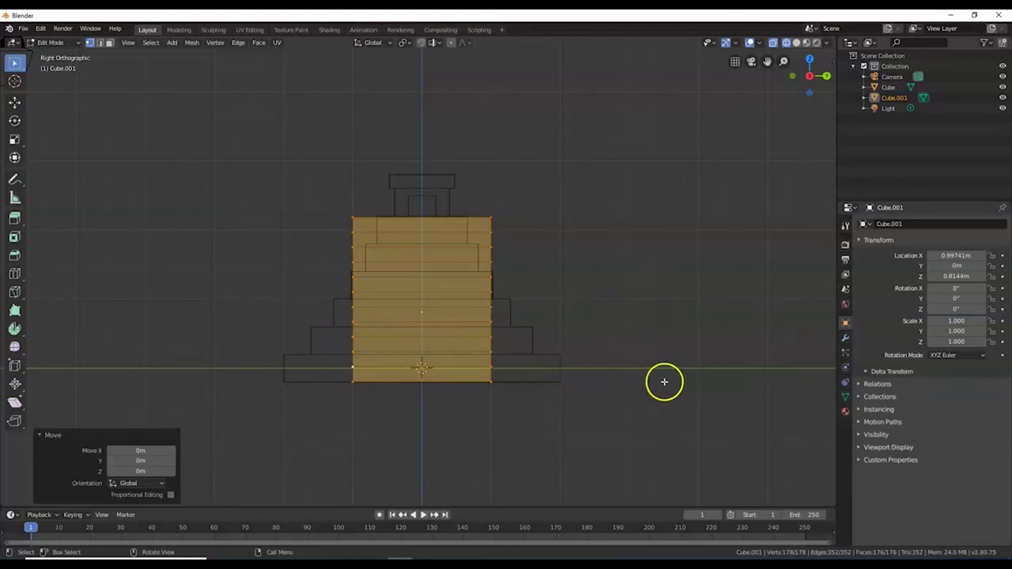
key("s")
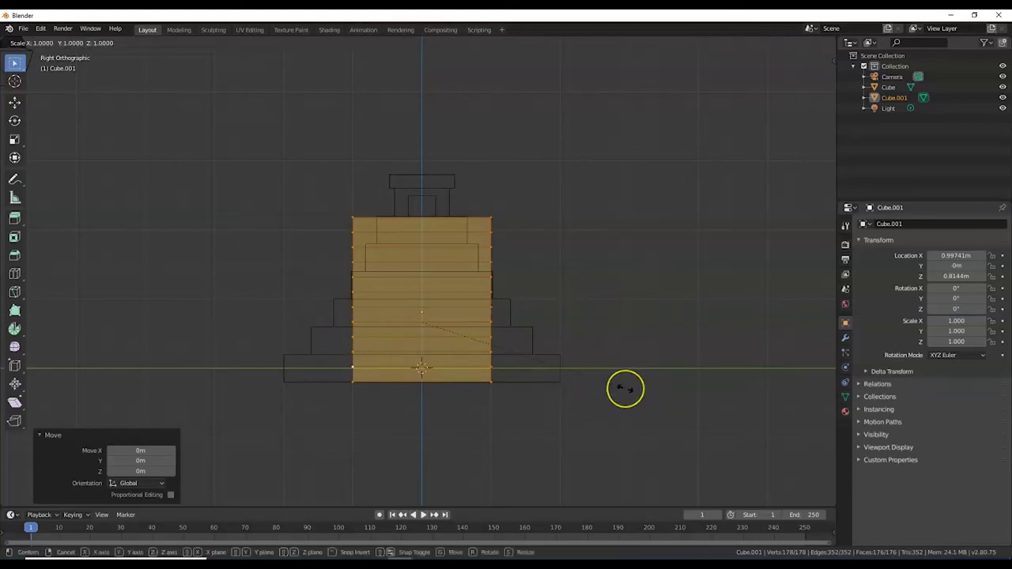
key("y")
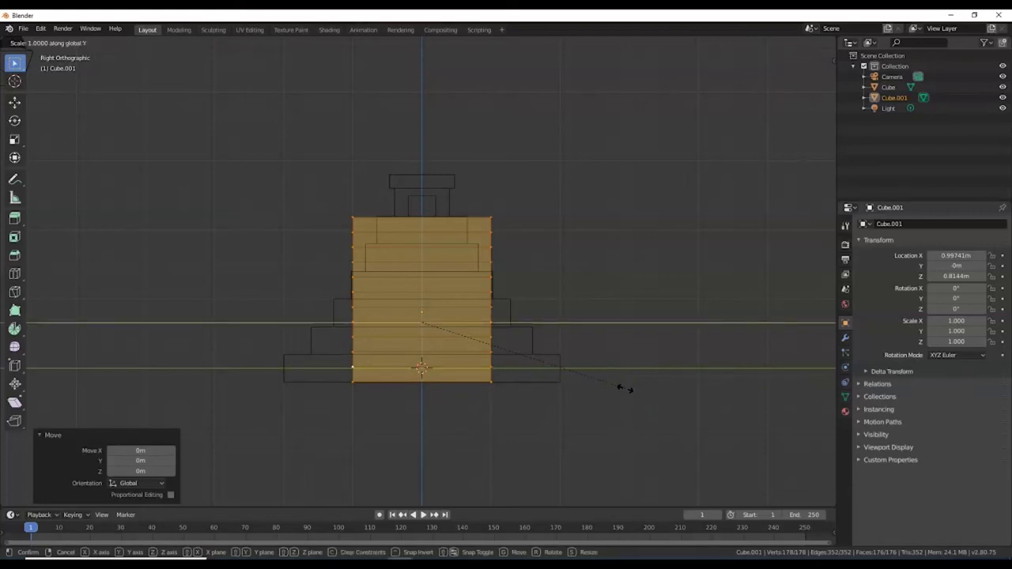
type(".2")
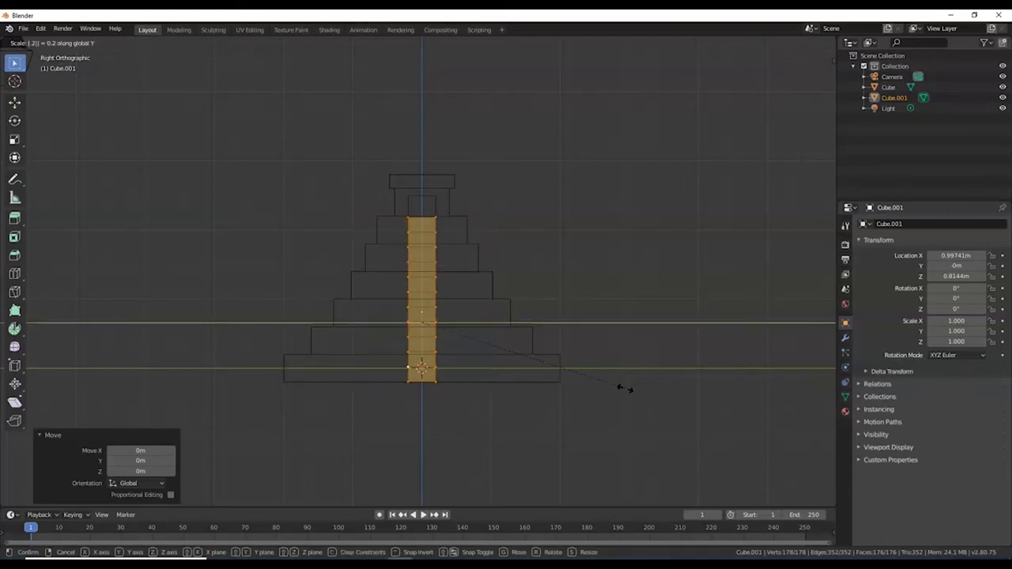
key("Return")
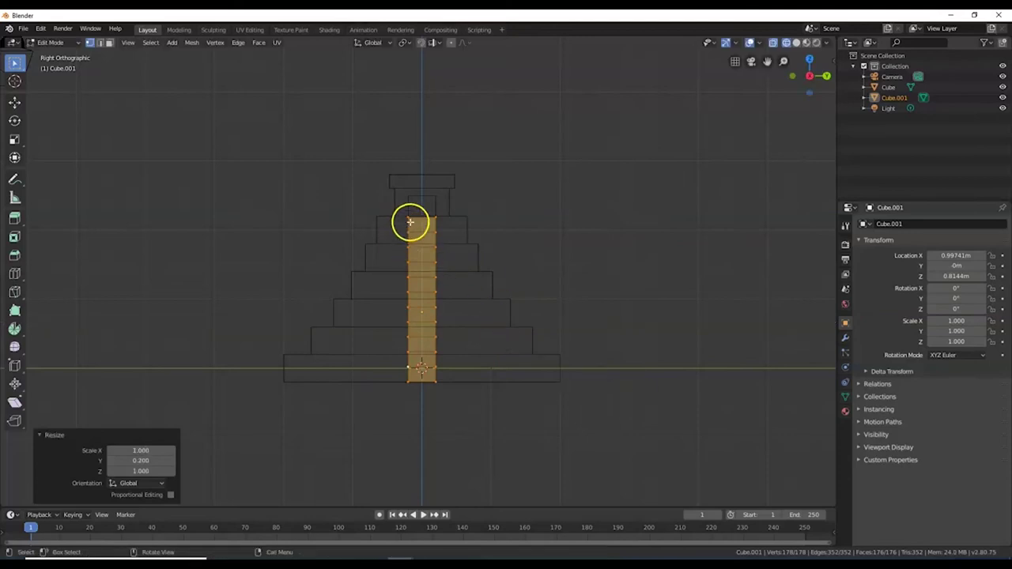
- Return to Object Mode and inspect the narrowed staircase against the pyramid from several angles in solid shading
middle_click_drag(450, 303, 476, 317)
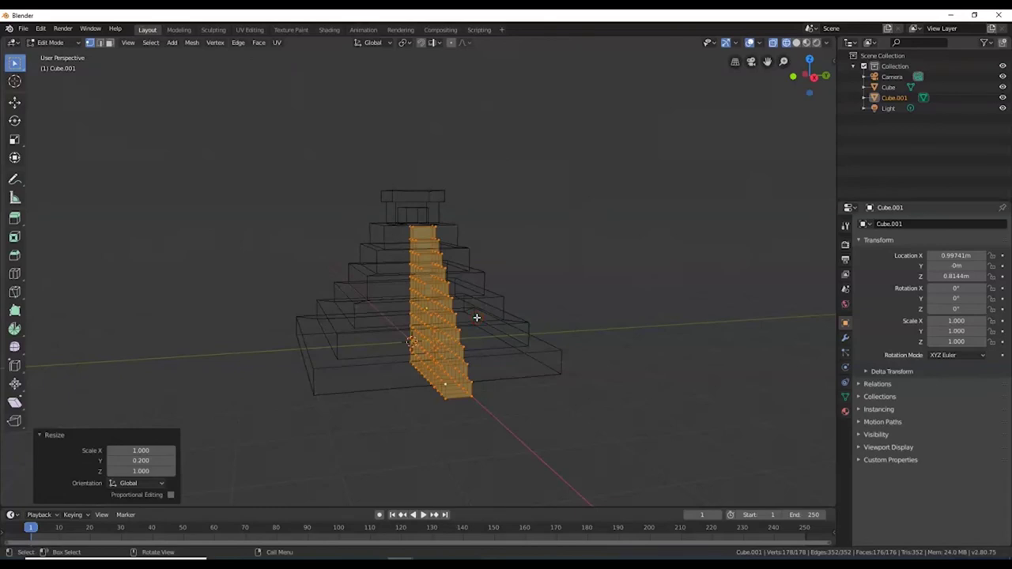
key("Tab")
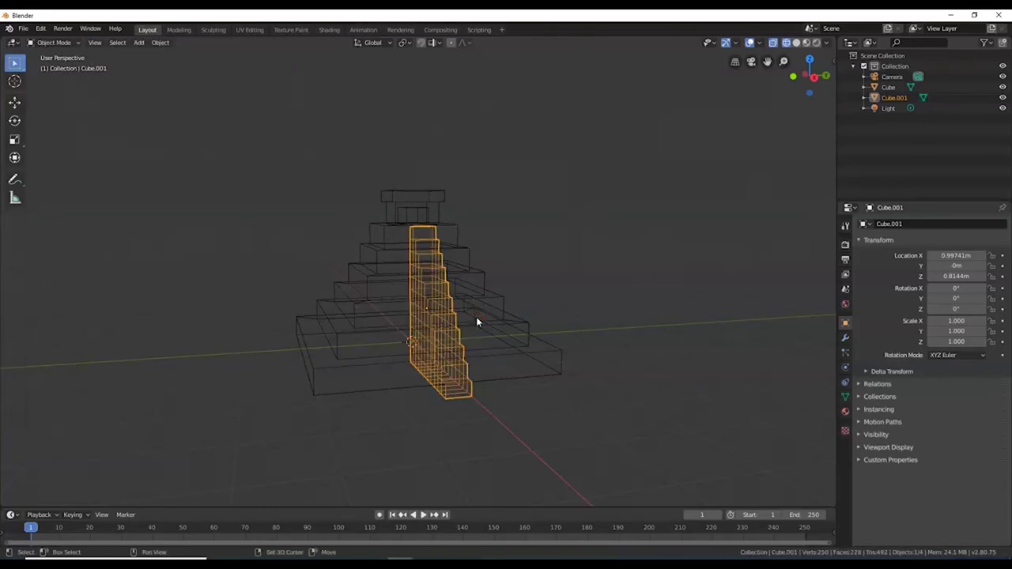
key("shift+z")
mouse_move(473, 316)
middle_mouse_down()
mouse_move(481, 349)
mouse_move(462, 371)
mouse_move(387, 346)
mouse_move(537, 327)
middle_mouse_up()
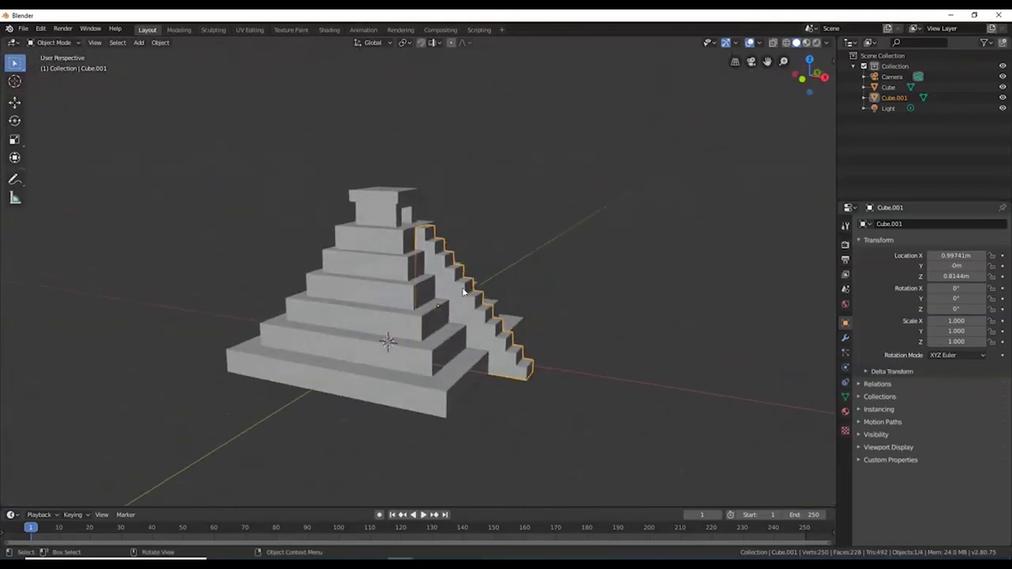
mouse_move(519, 369)
middle_mouse_down()
mouse_move(408, 353)
mouse_move(372, 395)
mouse_move(316, 388)
mouse_move(493, 340)
mouse_move(519, 352)
middle_mouse_up()
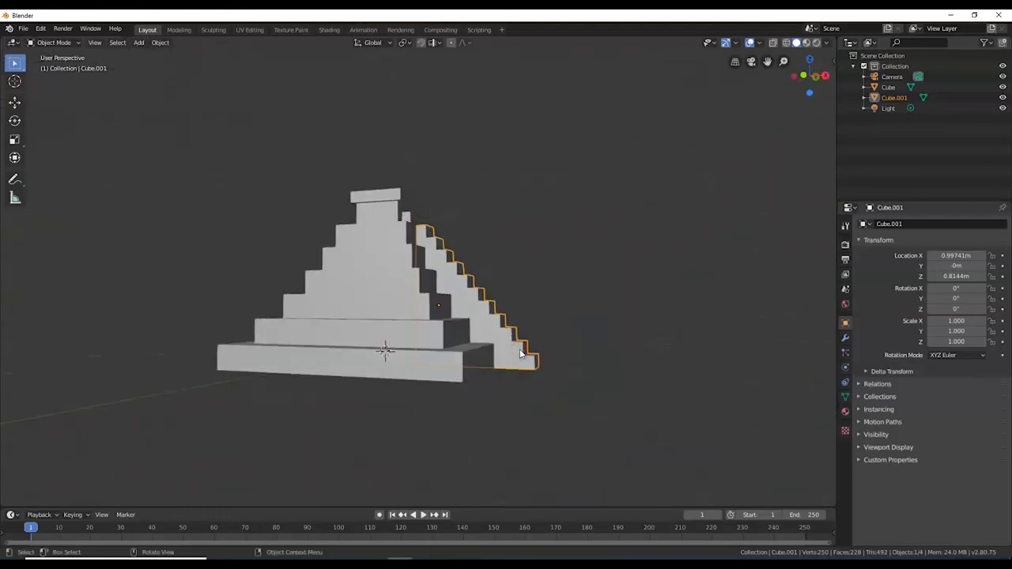
- Add a third cube, place it over the staircase at about X 1.71 m and Z 0.80 m, and open its mesh for editing in wireframe
key("KP_1")
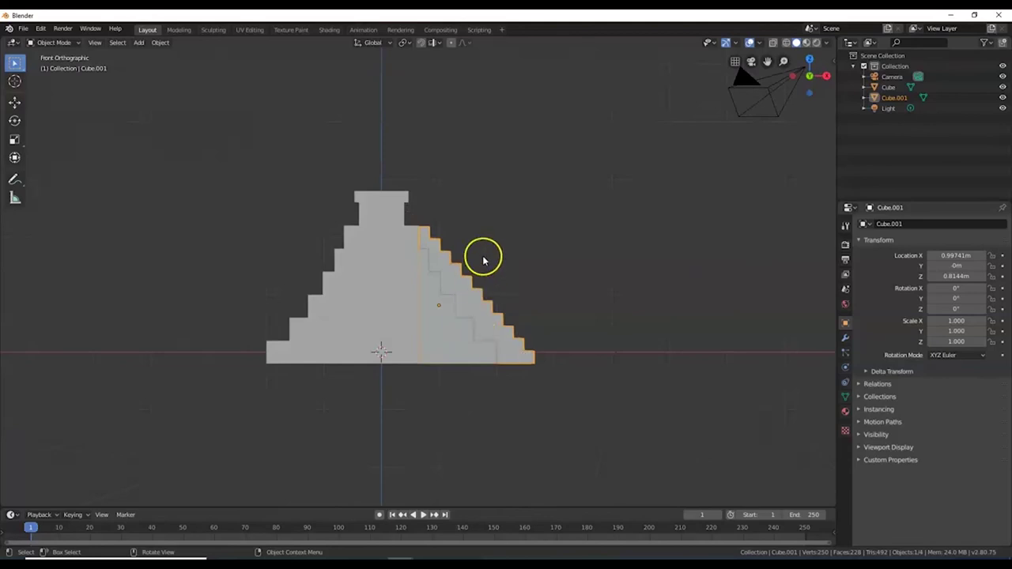
key("shift+a")
mouse_move(484, 260)
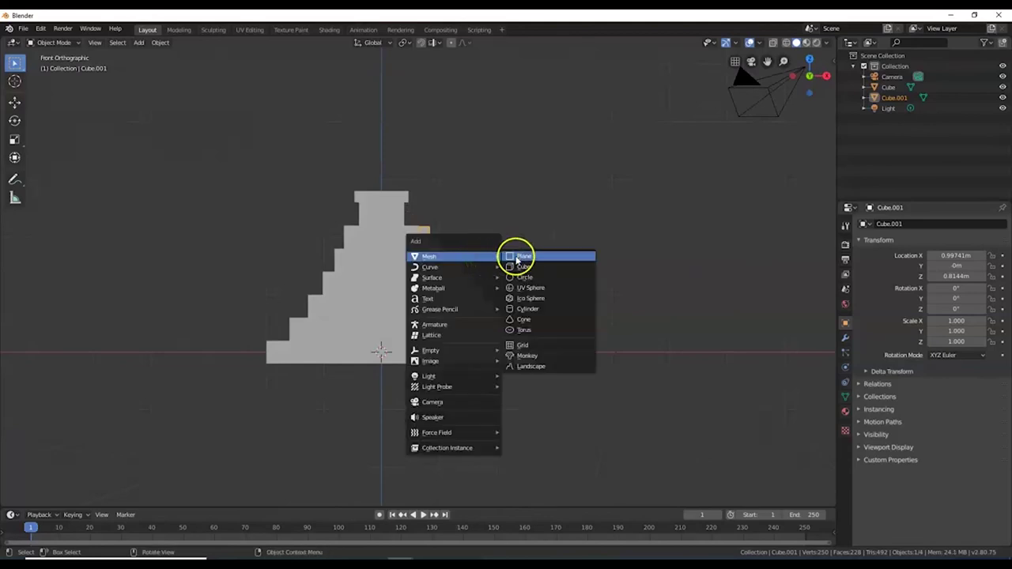
left_click(521, 267)
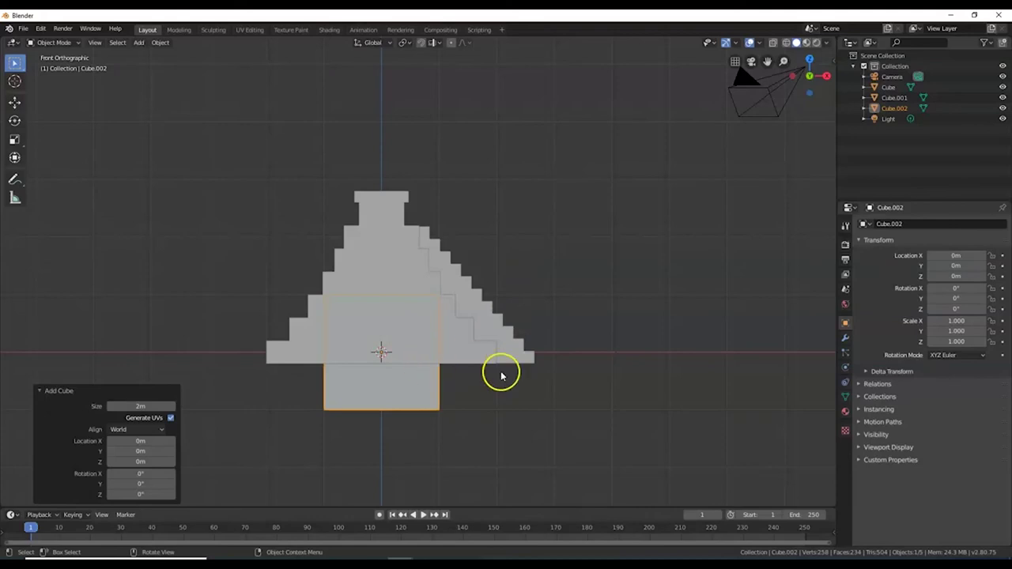
key("g")
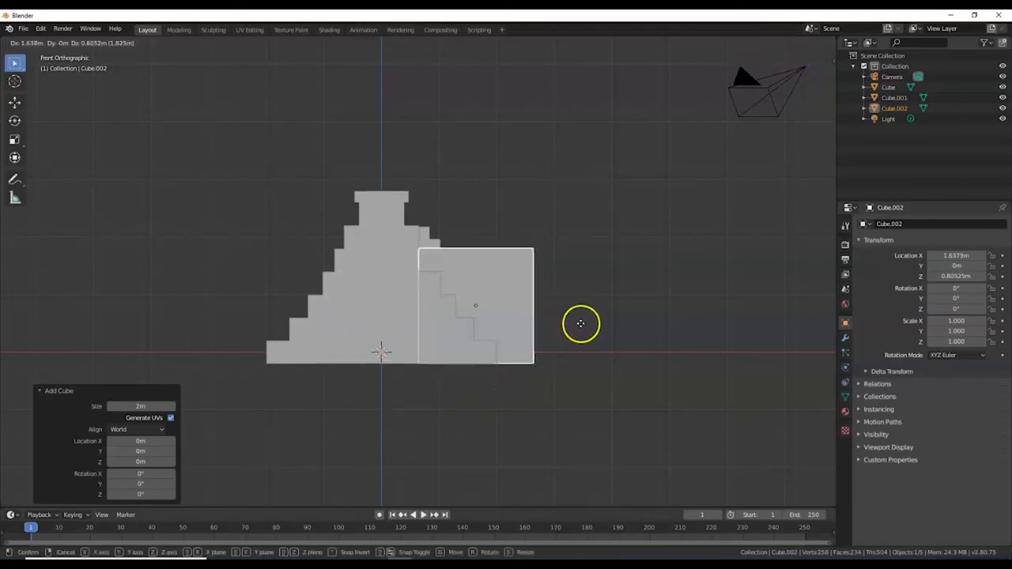
left_click(582, 327)
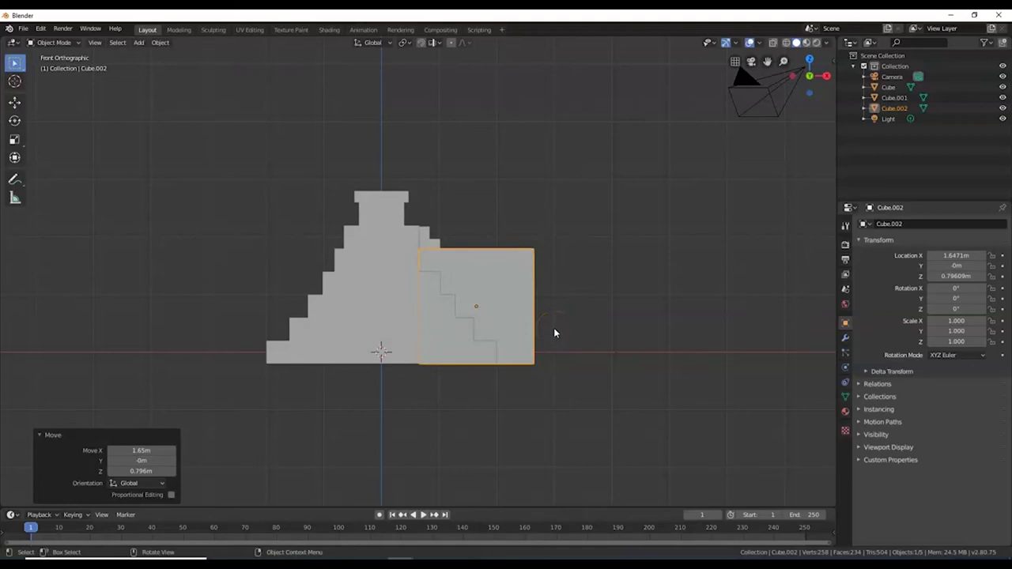
key("Tab")
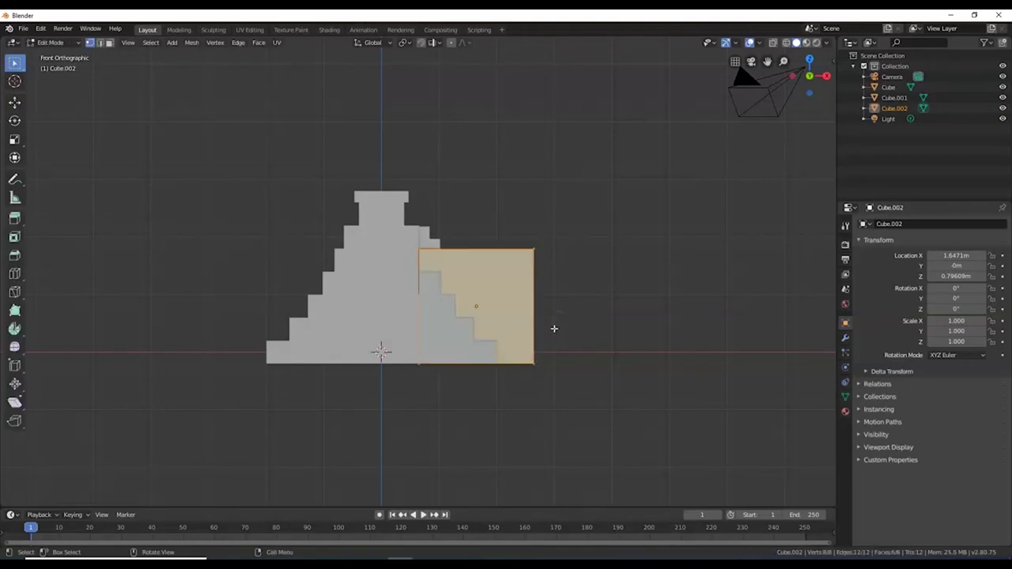
key("Tab")
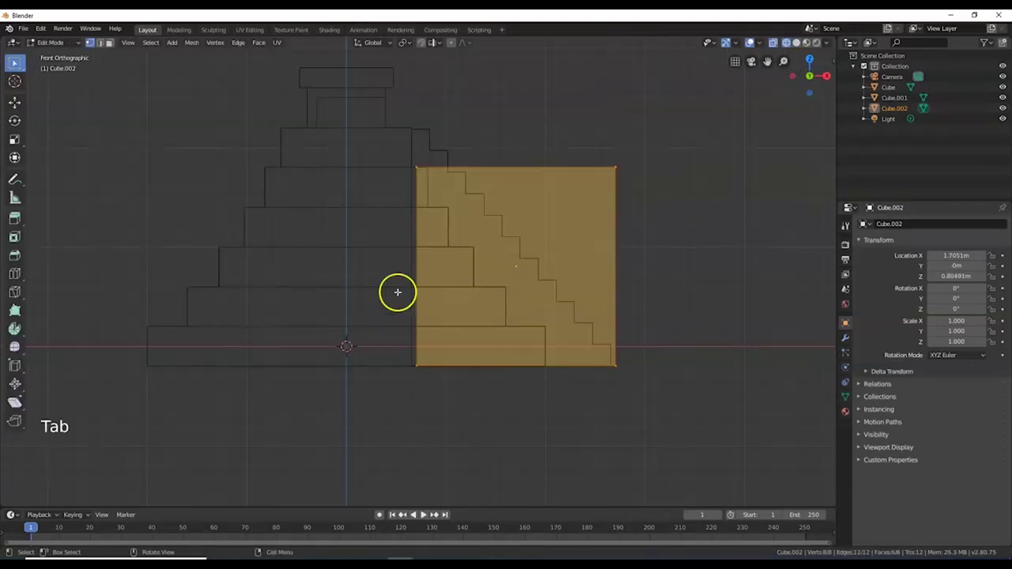
- Box-select the new cube's vertices on the pyramid side and move them about -0.06 m along X to the staircase's back edge
left_click(89, 42)
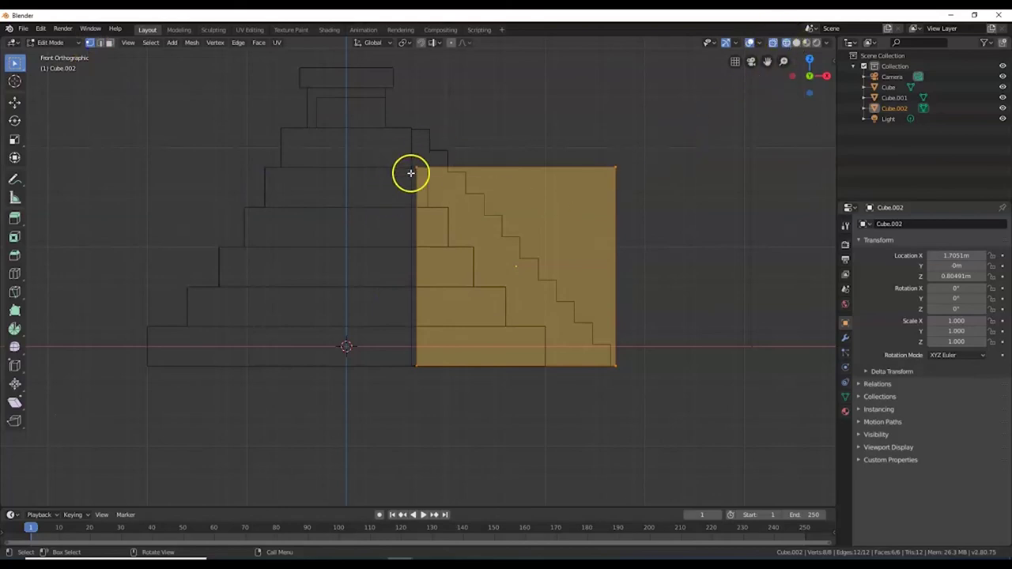
left_click(406, 141)
left_click_drag(396, 138, 455, 382)
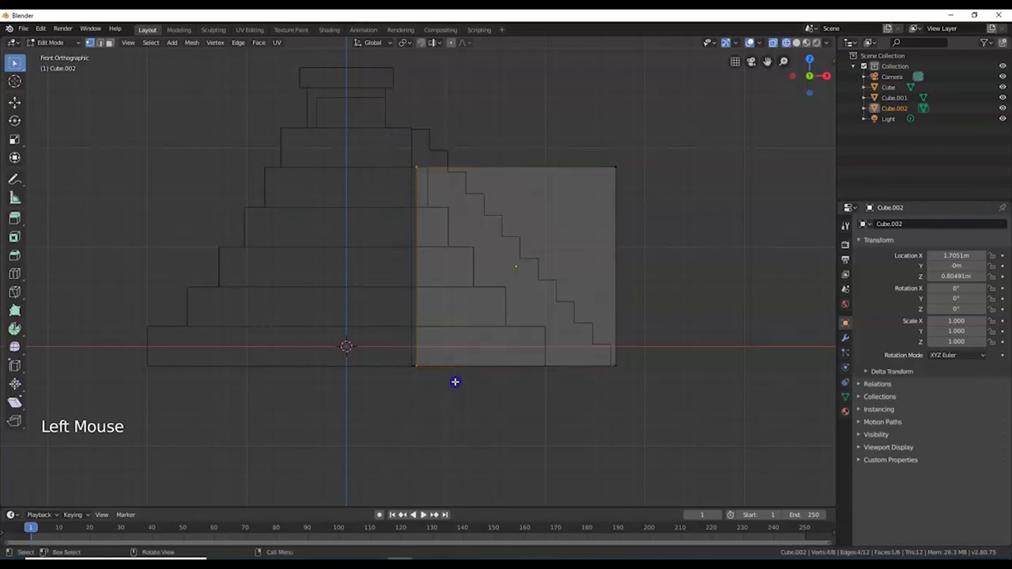
key("g")
key("x")
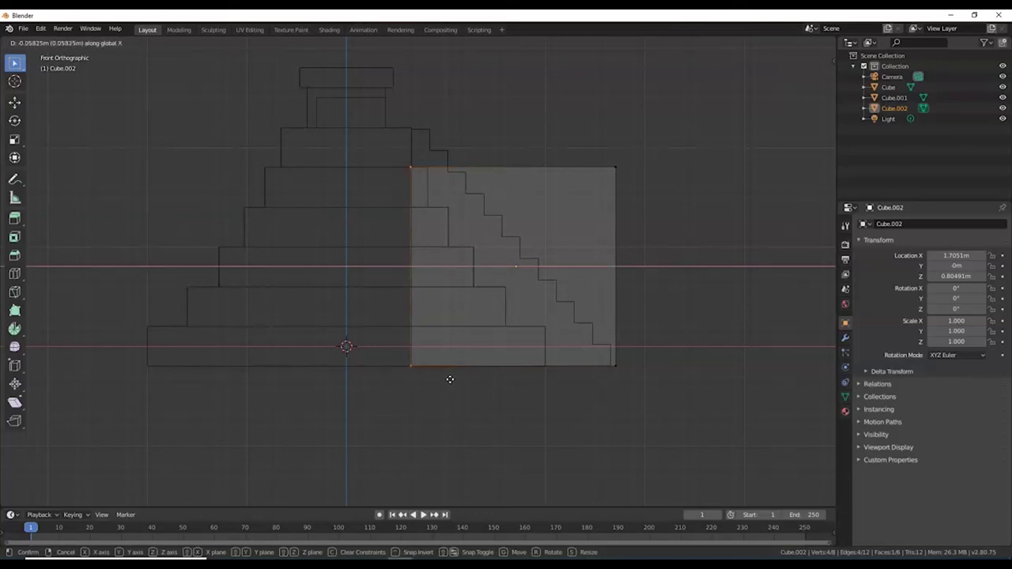
left_click(450, 379)
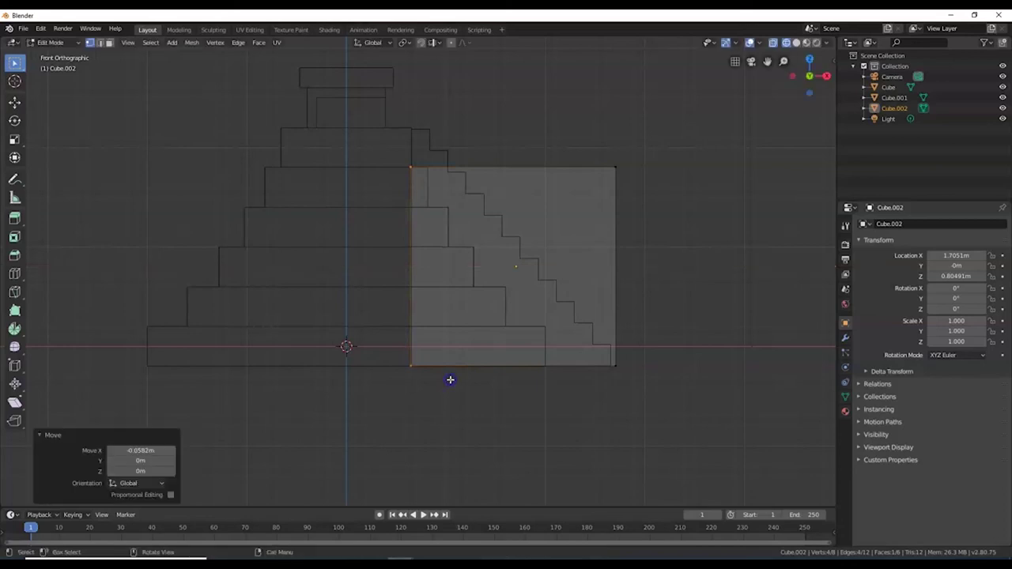
- Box-select the third cube's top vertices and raise them about 0.39 m along Z, level with the top of the staircase
left_click_drag(391, 155, 643, 174)
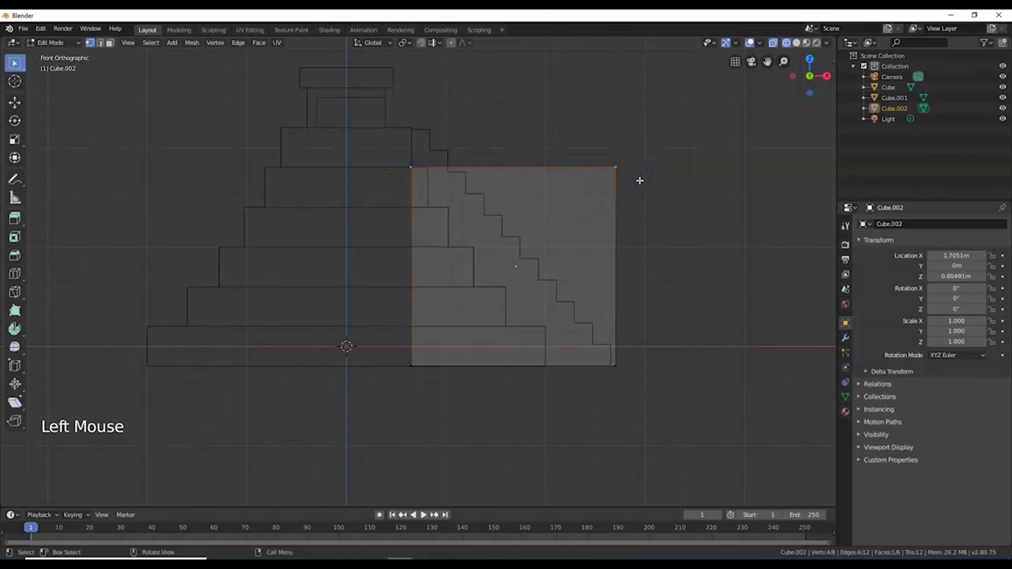
key("g")
key("z")
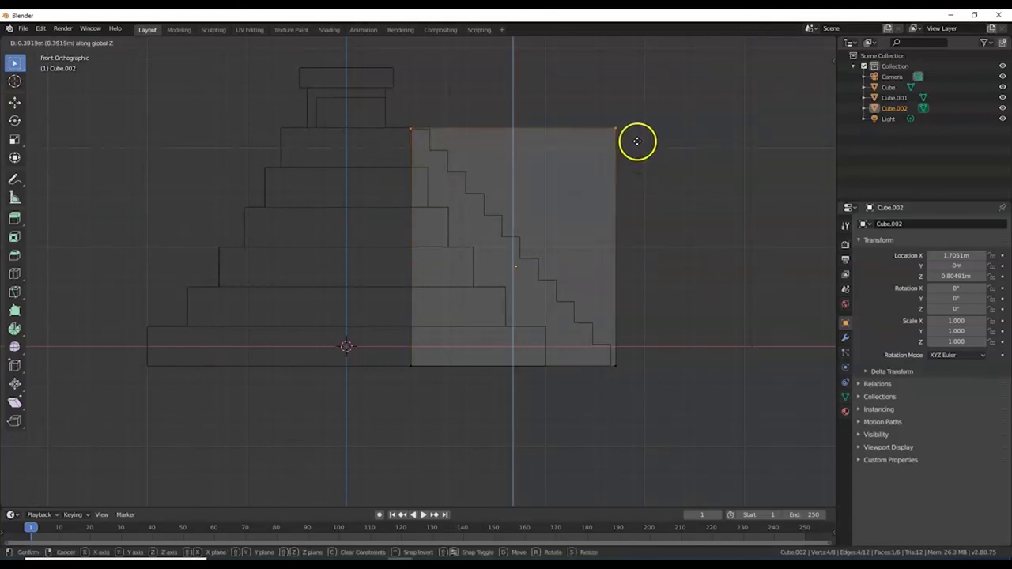
left_click(638, 141)
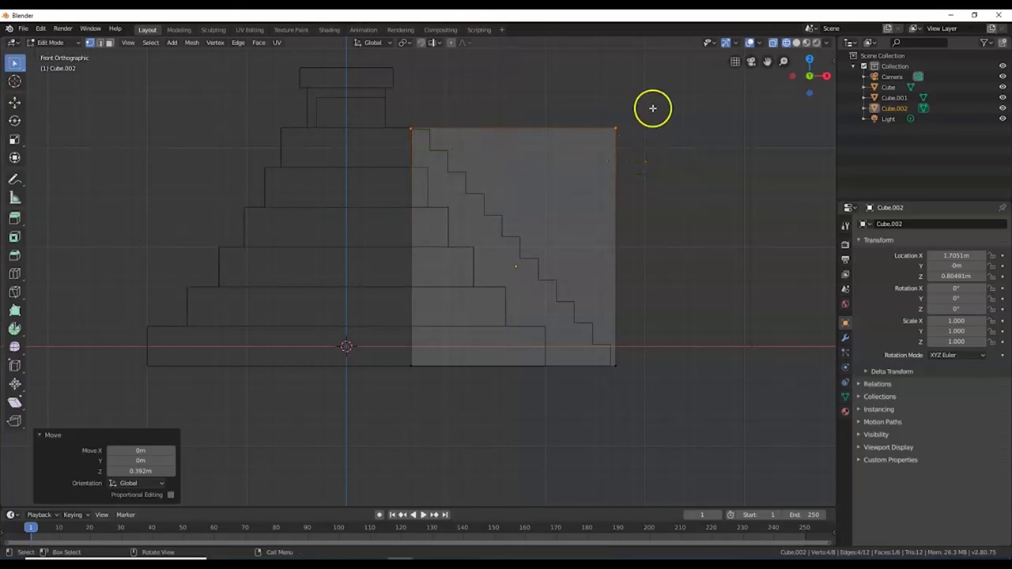
- Move the cube's outer top vertices about -1.69 m along X so that side slopes down over the stairs
left_click_drag(567, 111, 642, 150)
key("g")
key("x")
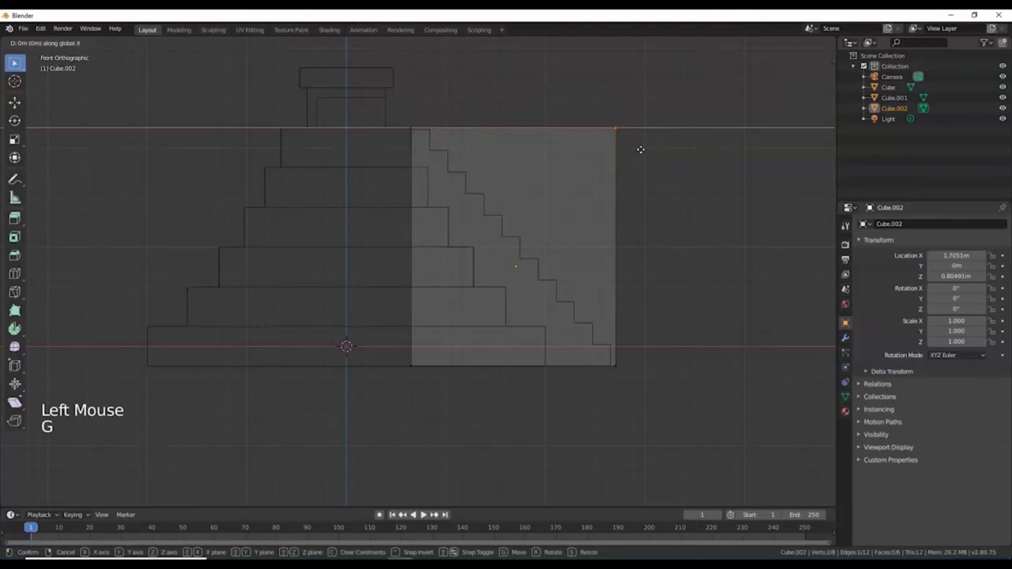
left_click(474, 161)
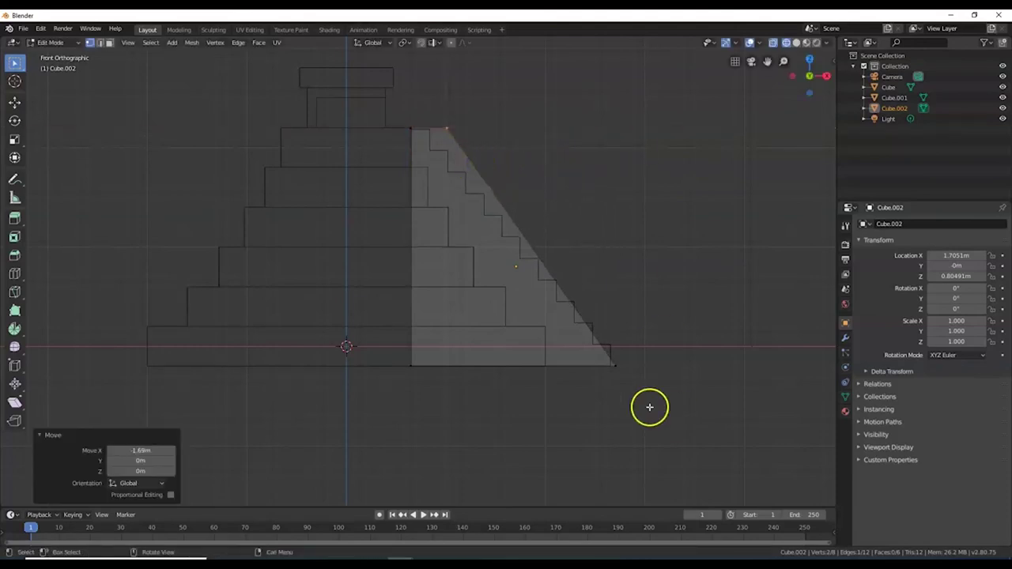
- Box-select the cube's outer bottom vertices and move them about 0.30 m along X, beyond the lowest stair
left_click(614, 351)
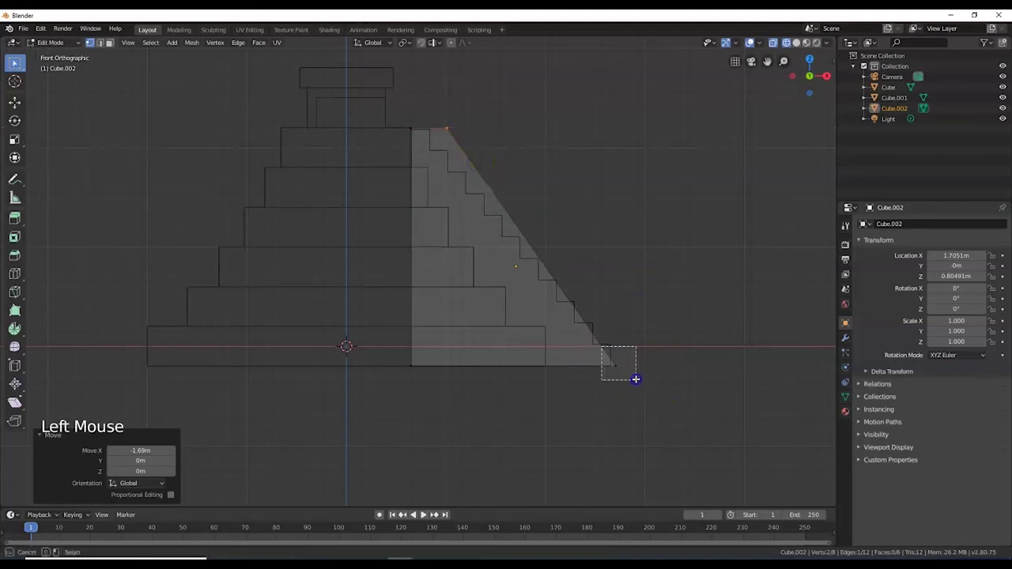
left_click_drag(636, 379, 637, 382)
key("g")
key("x")
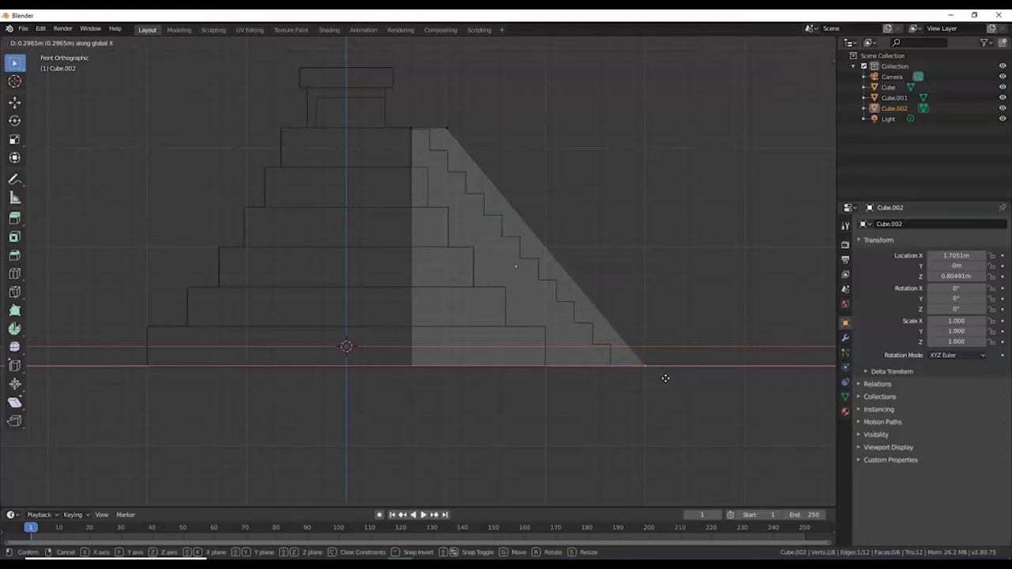
left_click(665, 378)
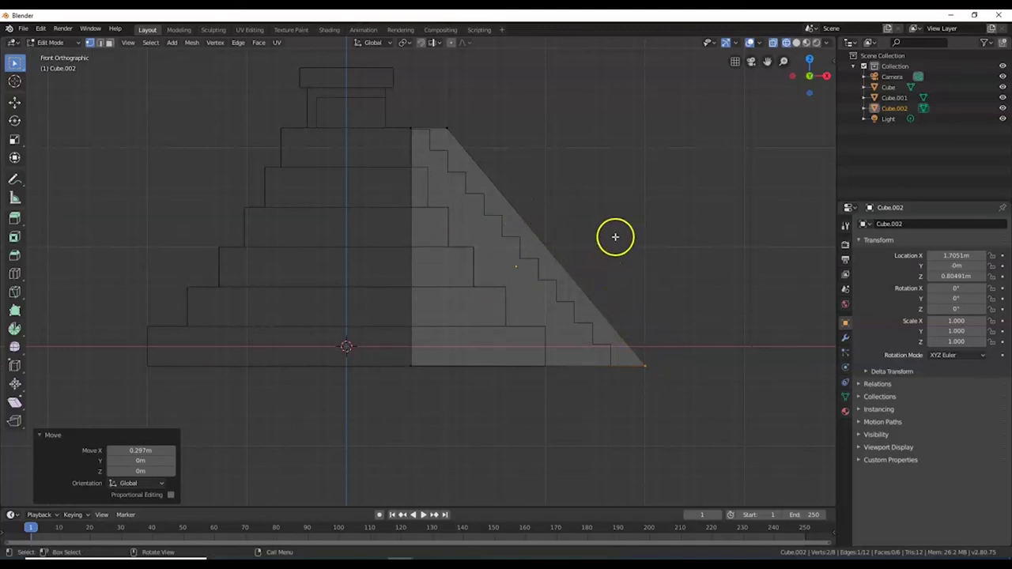
- Check the sloped block in solid shading, and scale its whole mesh by 0.1 along Y in the right wireframe view
mouse_move(657, 238)
middle_mouse_down()
mouse_move(669, 226)
mouse_move(646, 249)
mouse_move(529, 296)
mouse_move(533, 332)
mouse_move(530, 300)
mouse_move(556, 262)
mouse_move(587, 250)
middle_mouse_up()
key("shift+z")
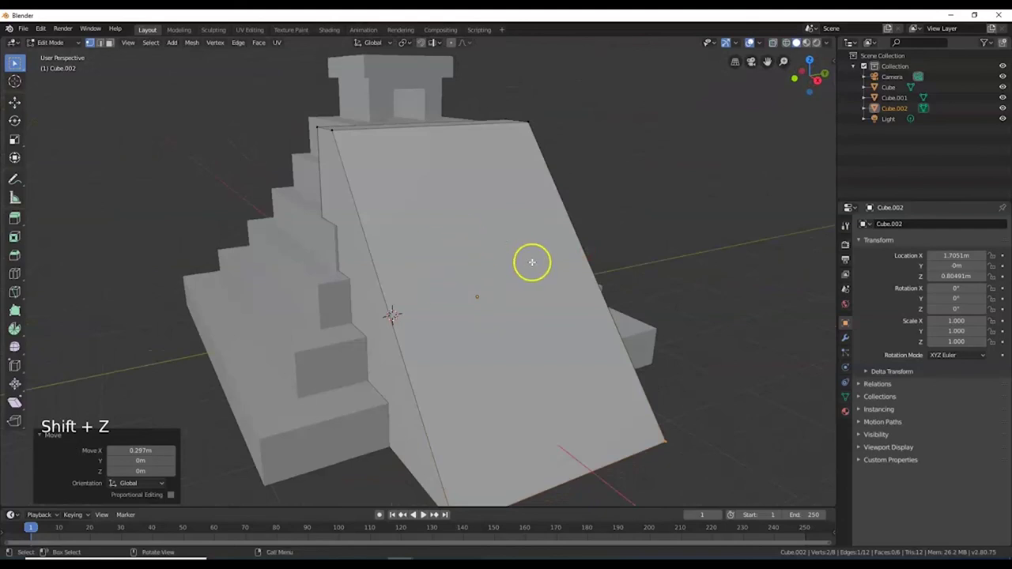
key("shift+z")
key("KP_3")
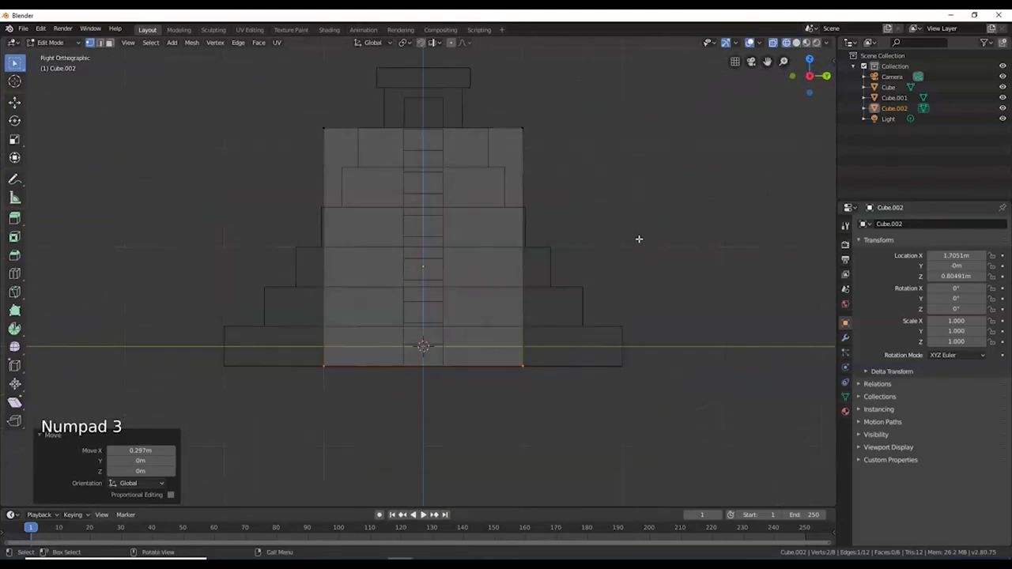
key("a")
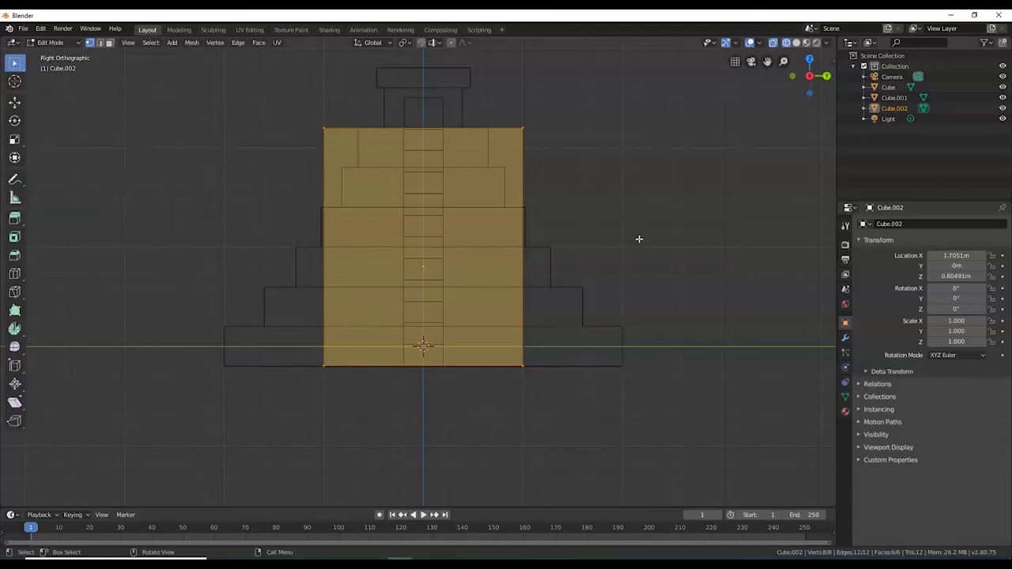
key("s")
type("y")
type(".")
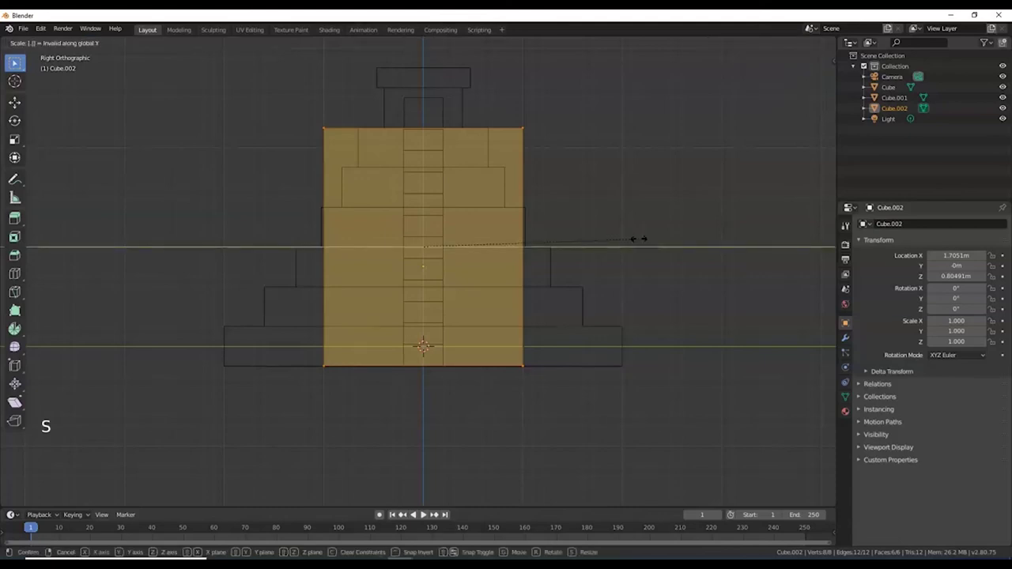
type("1")
key("Return")
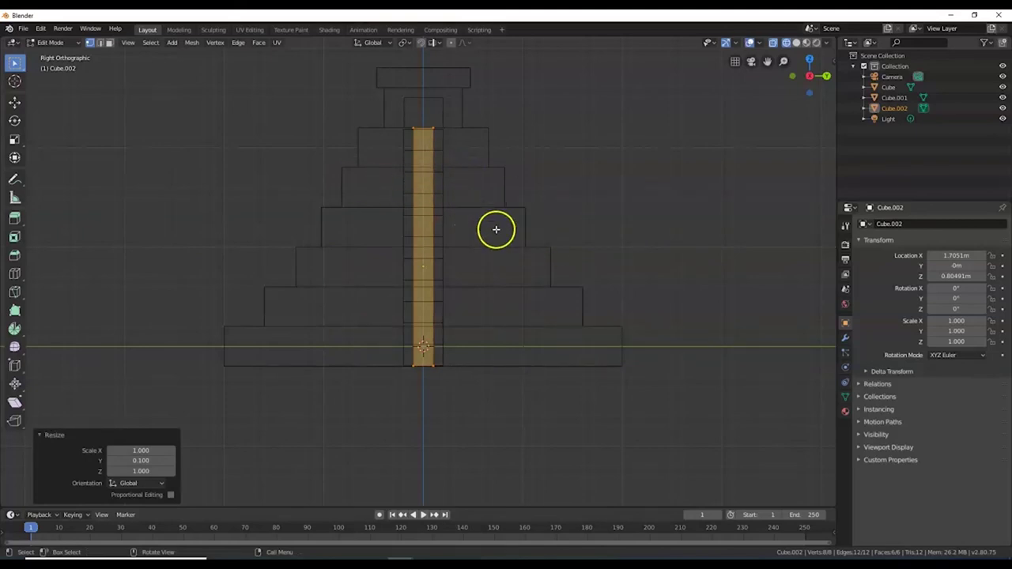
- Move the narrowed block about -0.30 m along Y so it sits flush against one side of the staircase
key("g")
key("y")
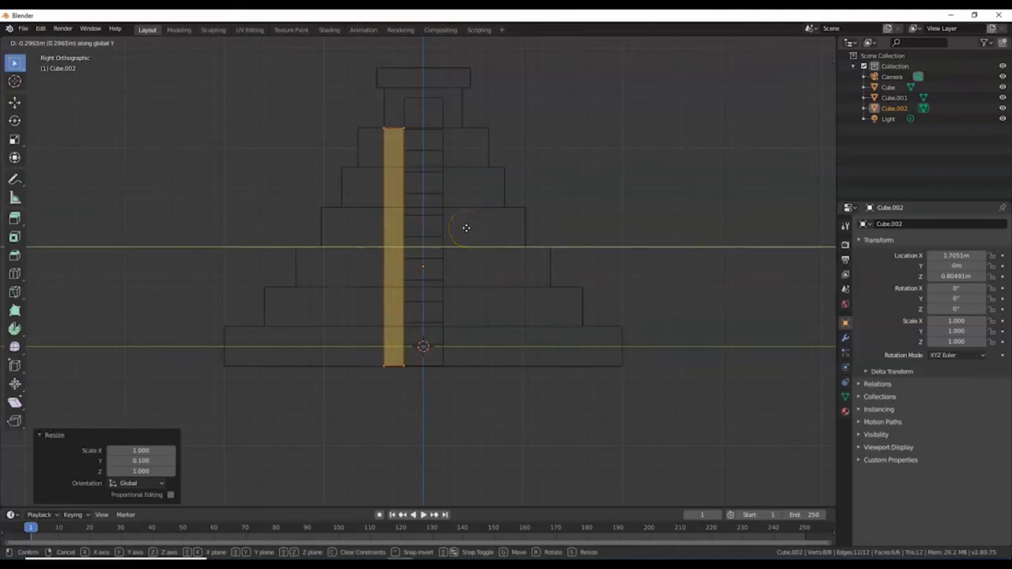
left_click(465, 227)
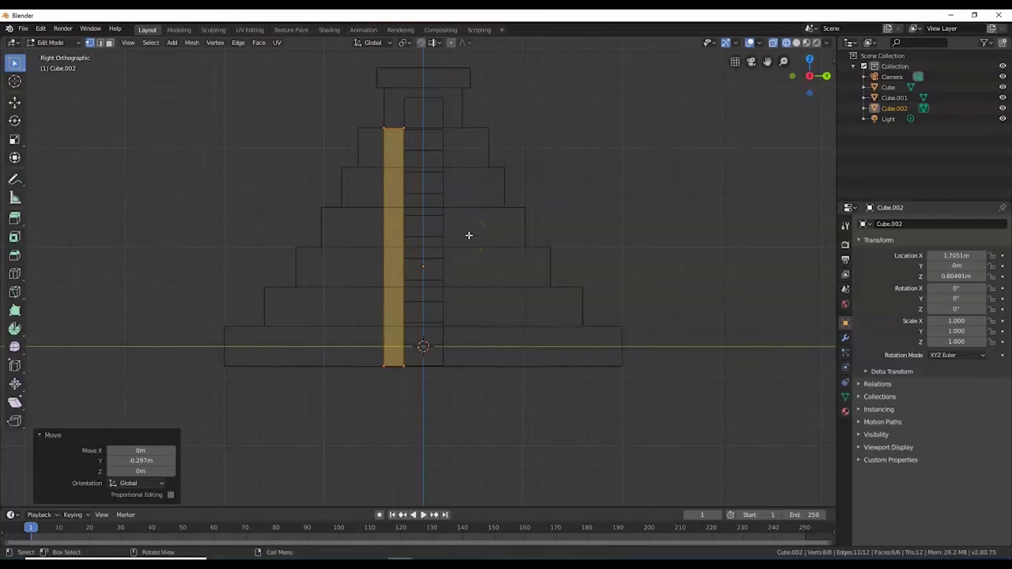
- Duplicate the side wall within the mesh and move the copy about 0.59 m along Y to the staircase's opposite side
key("shift")
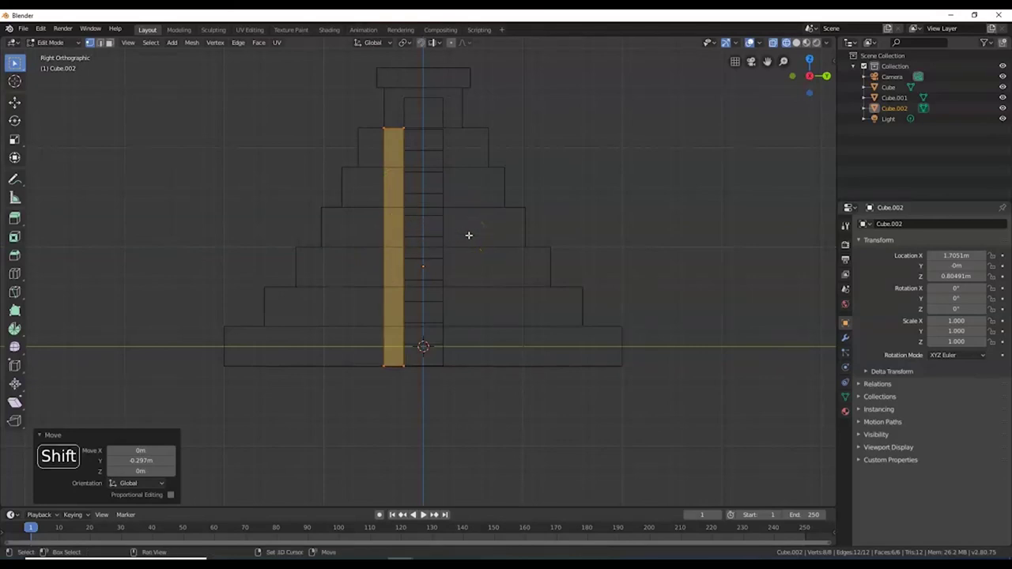
key("shift+d")
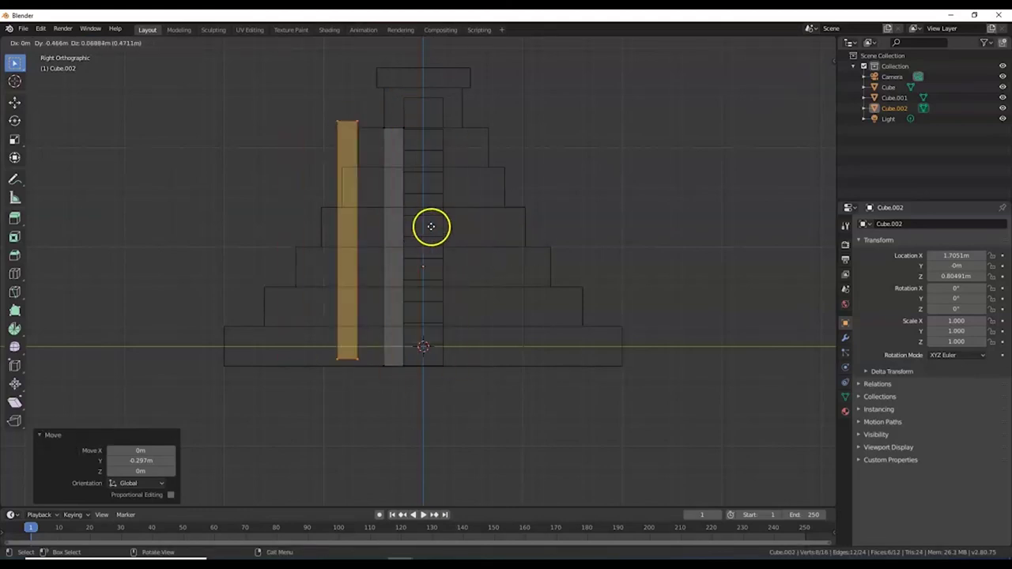
key("y")
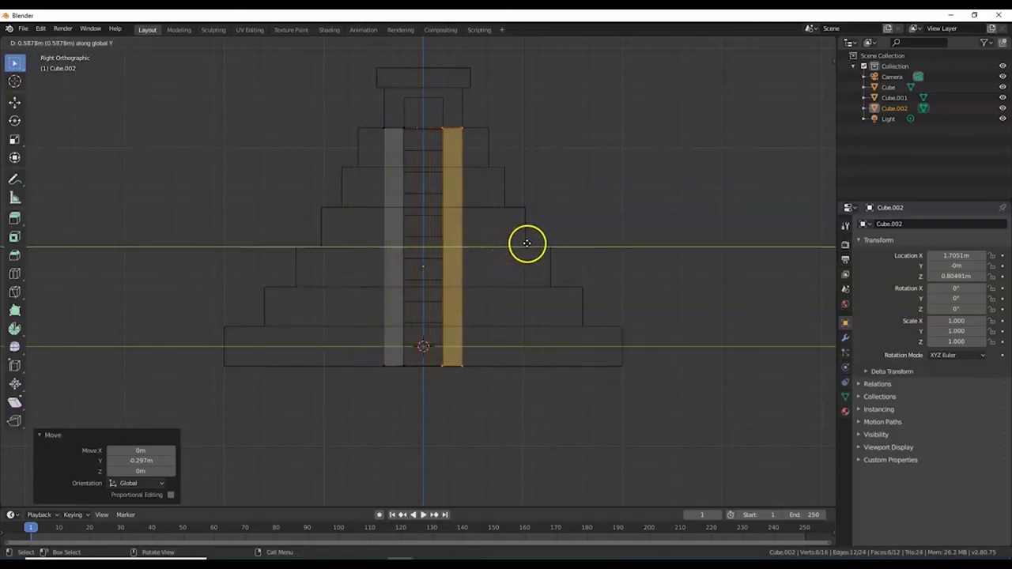
left_click(527, 243)
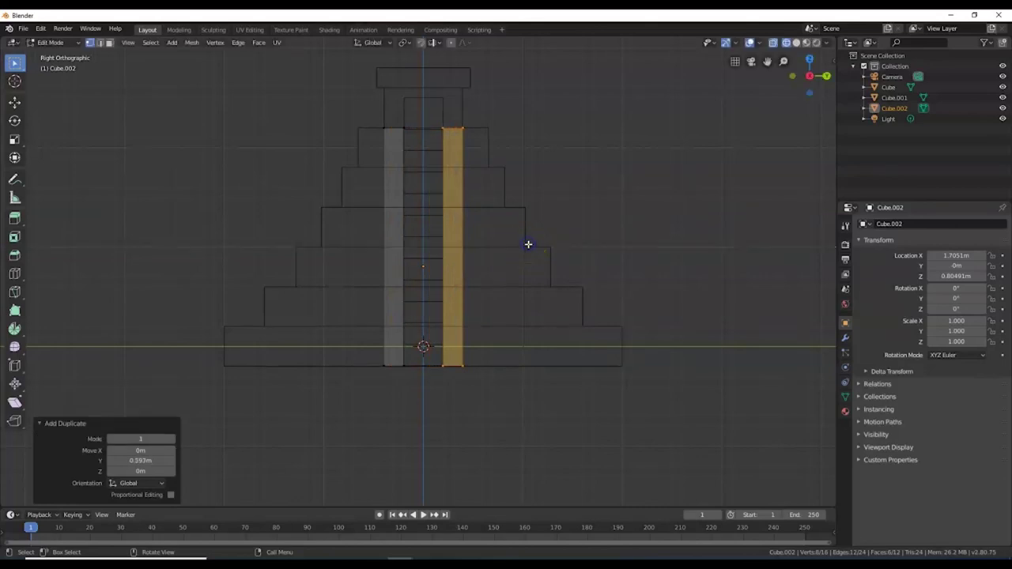
- Duplicate the second side wall and place the extra copy about 0.83 m along Y and 0.30 m up along Z
key("shift+d")
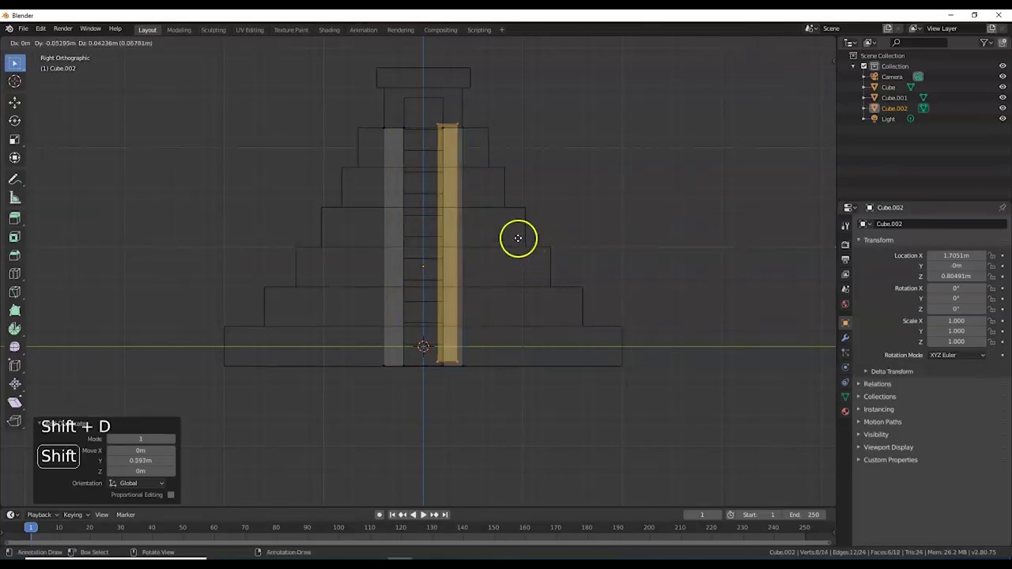
left_click(585, 214)
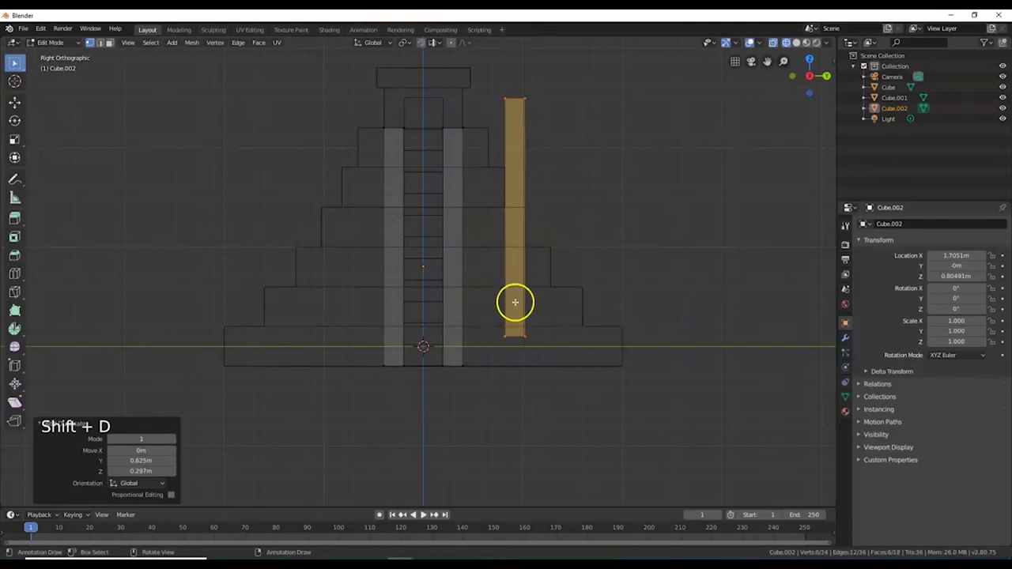
key("g")
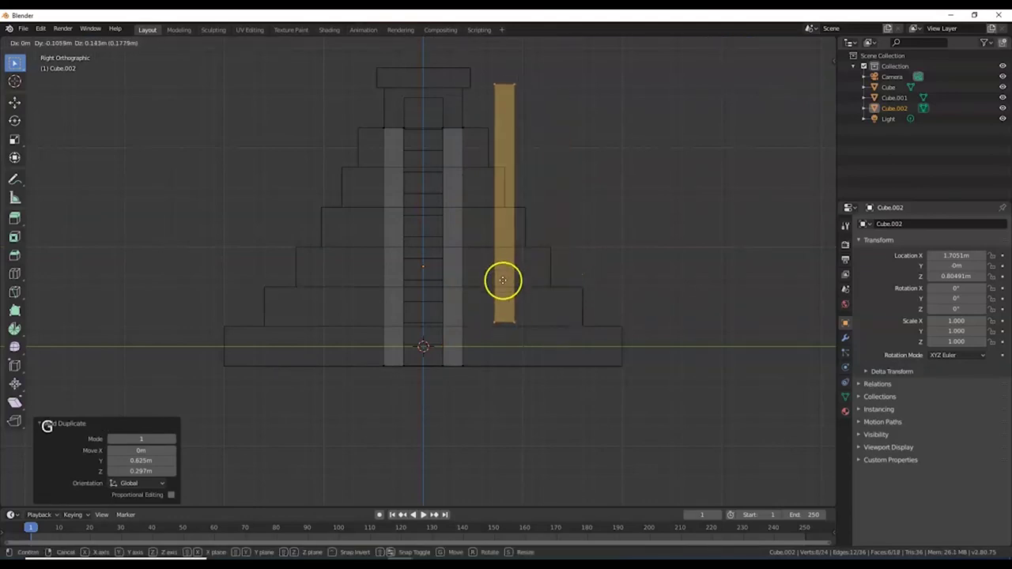
right_click(548, 256)
- Select the extra wall copy as linked geometry, move it about 0.31 m along Y, and delete its vertices
left_click(442, 132)
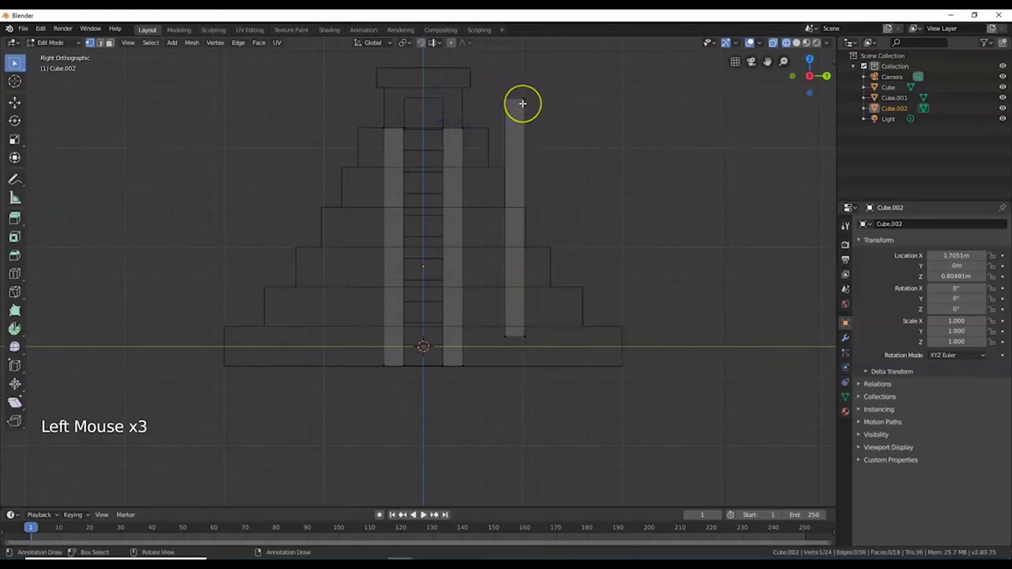
key("l")
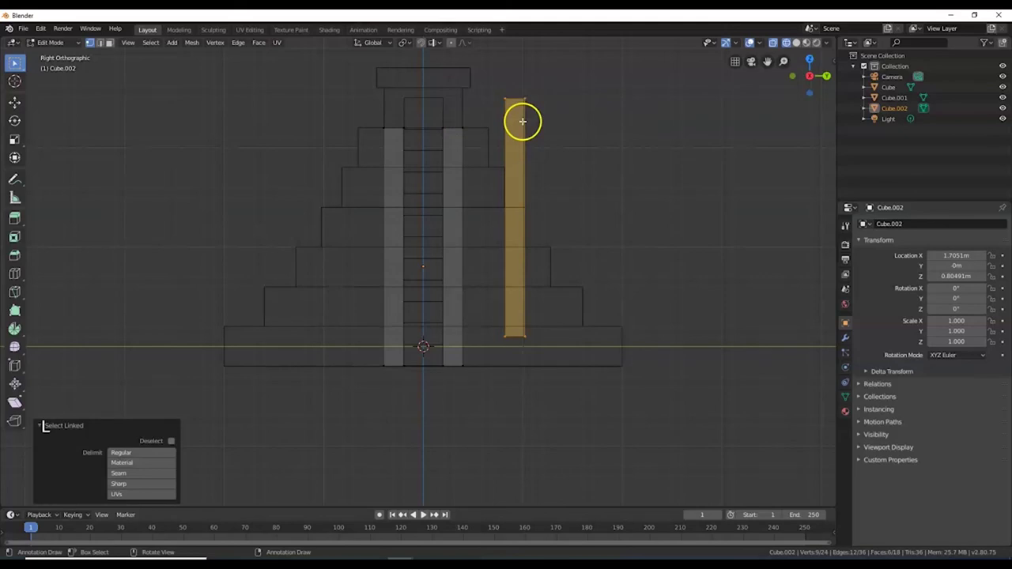
key("g")
right_click(563, 139)
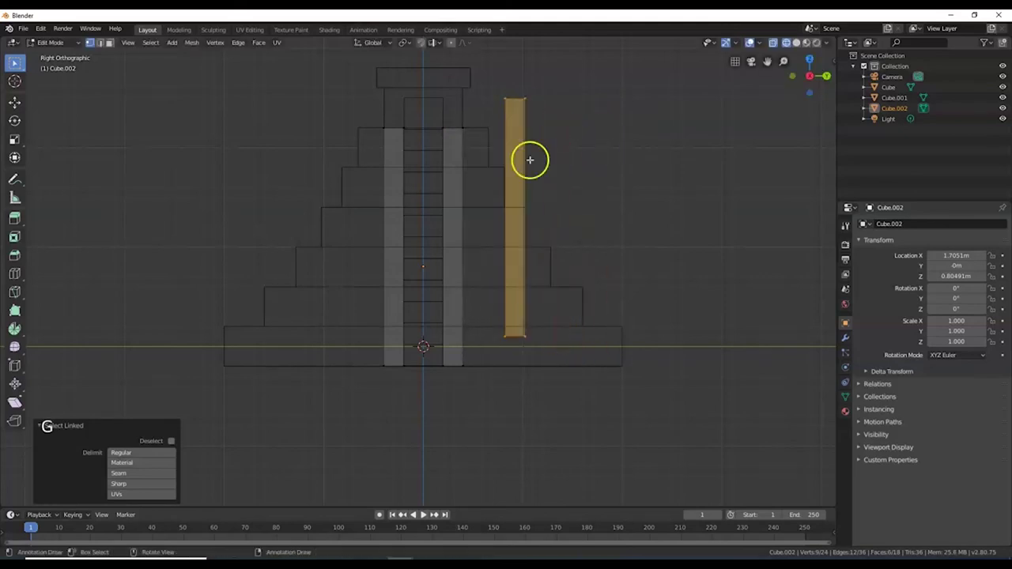
left_click(507, 100)
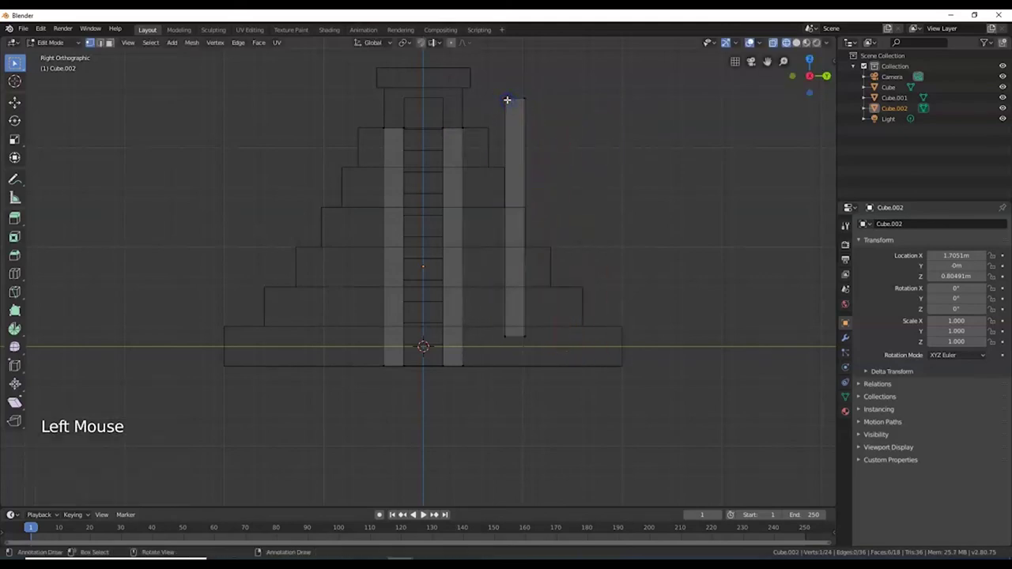
key("l")
key("g")
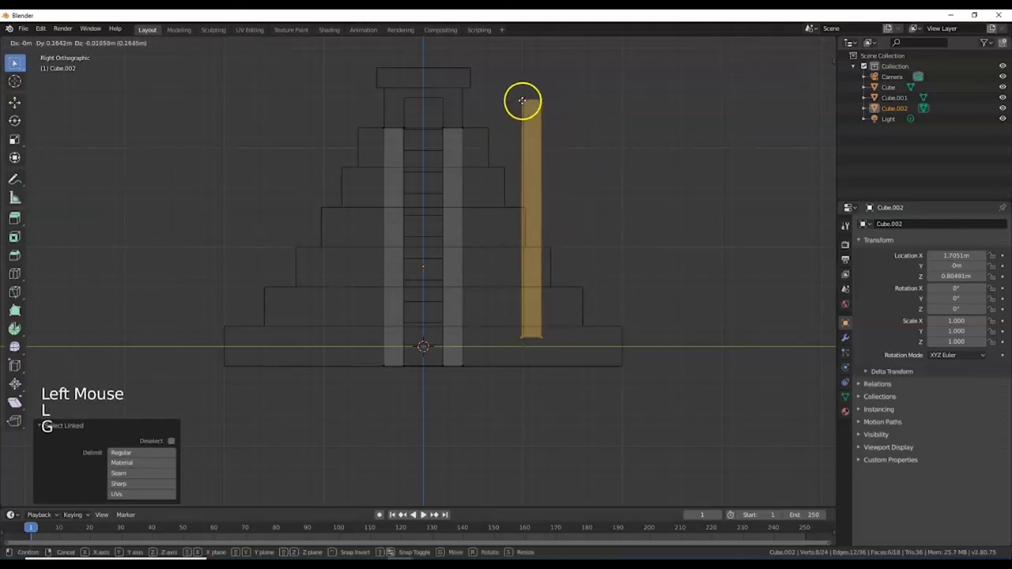
left_click(538, 104)
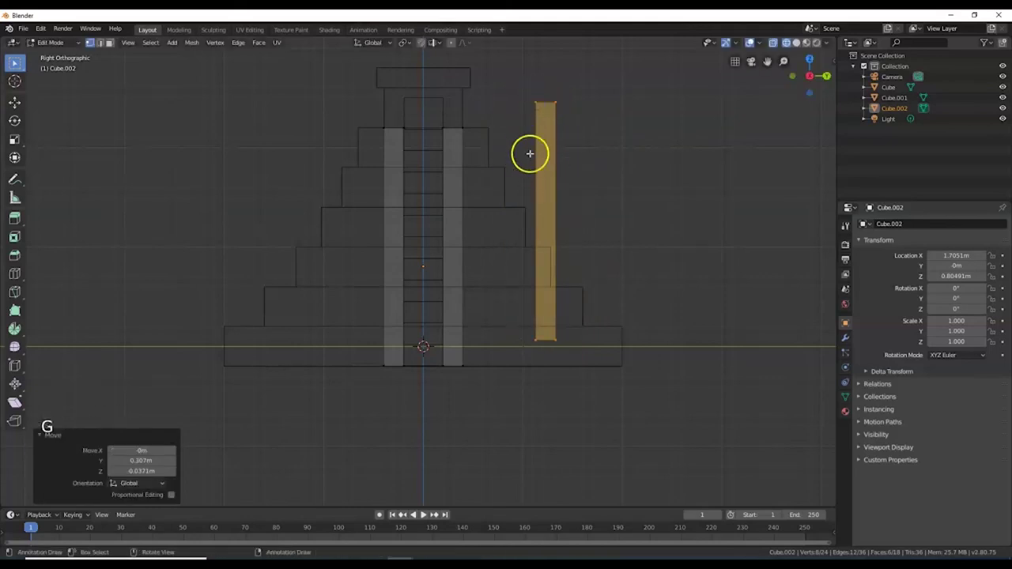
key("x")
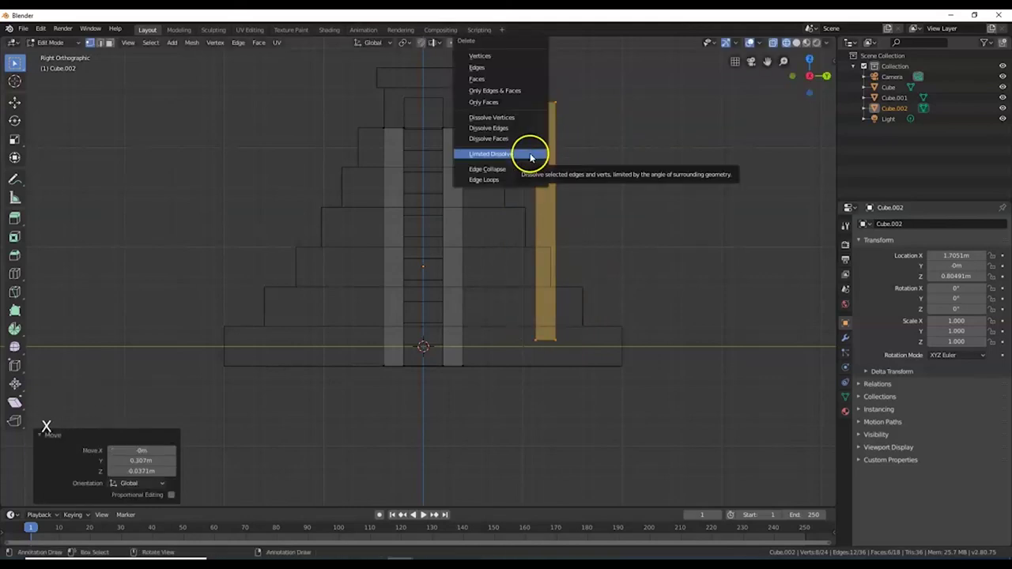
left_click(484, 56)
- Return to Object Mode and inspect the staircase and its two side walls from above in solid shading
scroll(509, 200, "down", 3)
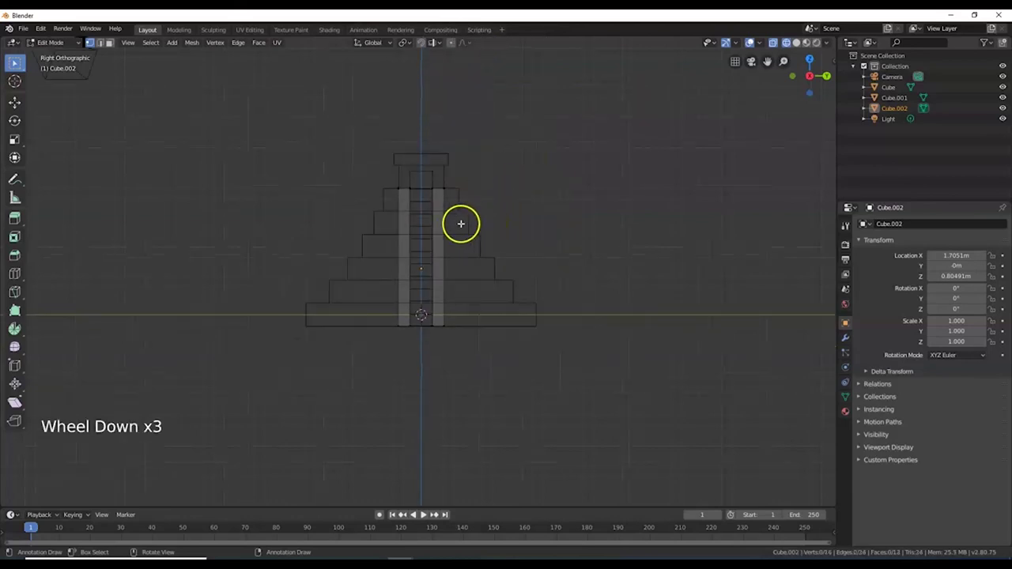
key("Tab")
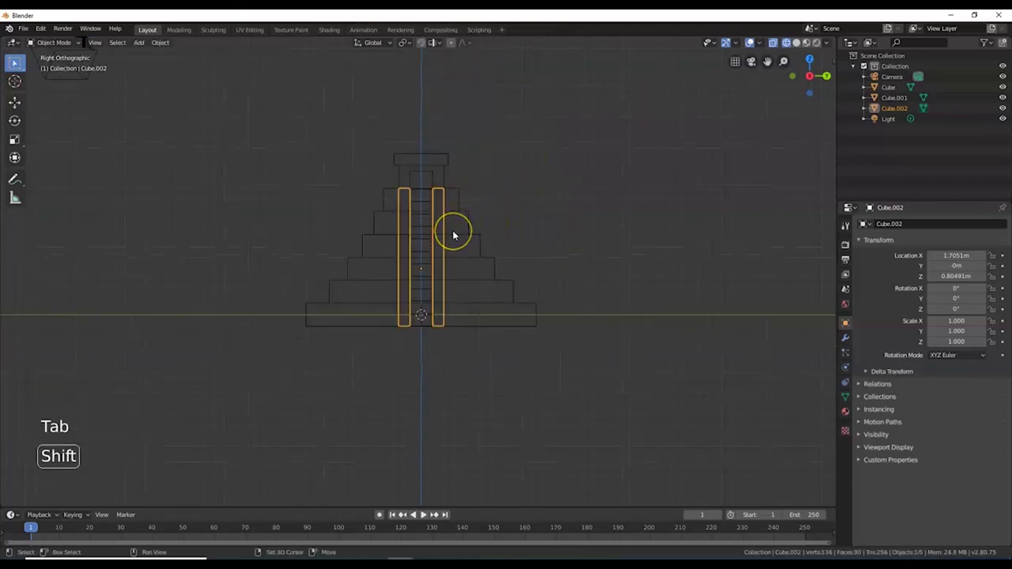
key("shift+z")
mouse_move(453, 233)
middle_mouse_down()
mouse_move(487, 307)
mouse_move(443, 282)
mouse_move(428, 254)
mouse_move(379, 242)
mouse_move(487, 282)
mouse_move(490, 228)
mouse_move(510, 274)
middle_mouse_up()
scroll(506, 295, "up", 2)
scroll(486, 283, "up", 2)
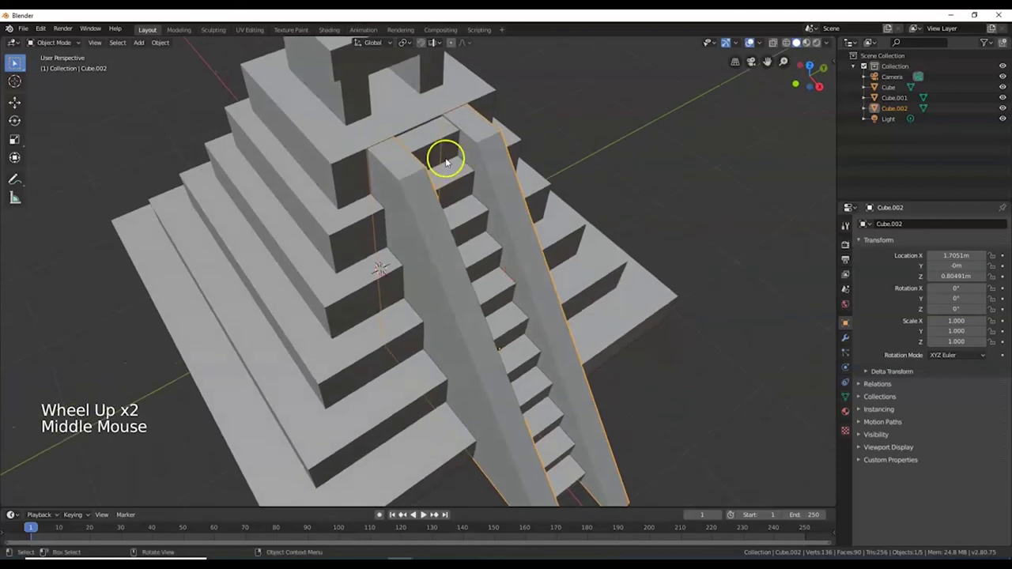
- Select the staircase object and raise it about 0.013 m along Z to meet the top of the side walls
left_click(412, 137)
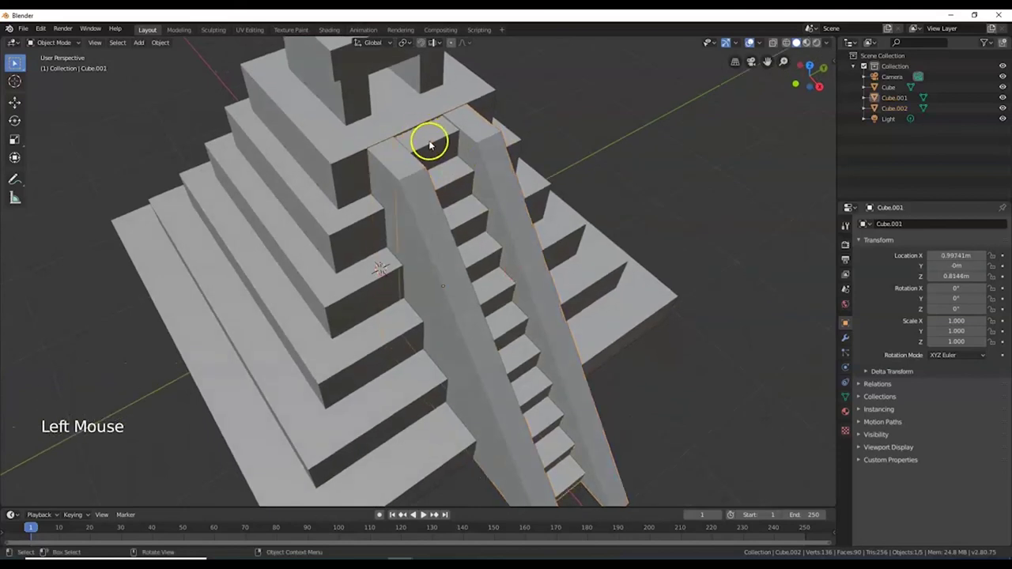
key("g")
key("z")
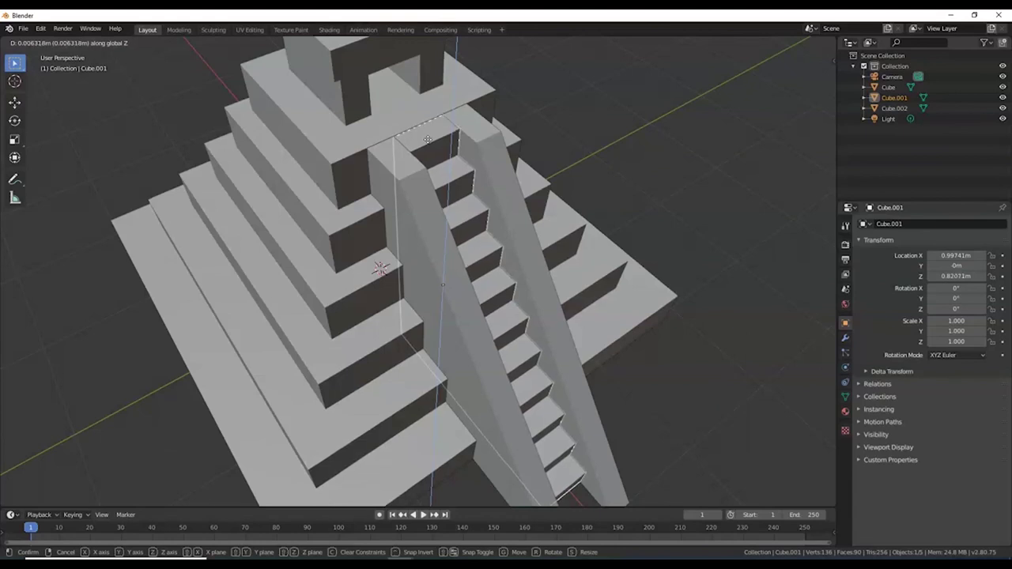
left_click(427, 139)
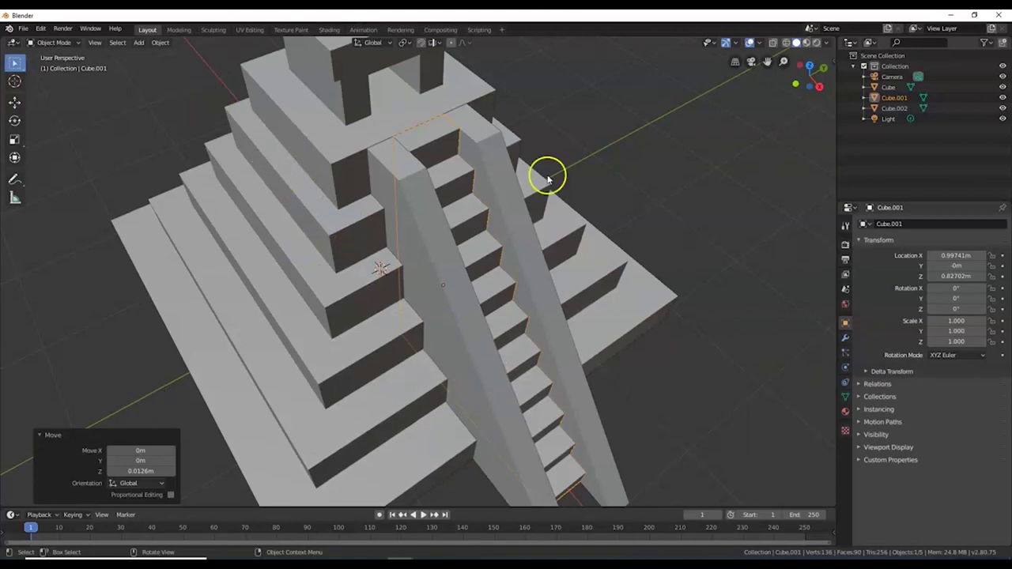
- Join the staircase, the side walls and the stepped pyramid into a single object, with the pyramid as the active object
scroll(557, 273, "down", 3)
mouse_move(535, 289)
middle_mouse_down()
mouse_move(541, 274)
mouse_move(531, 277)
middle_mouse_up()
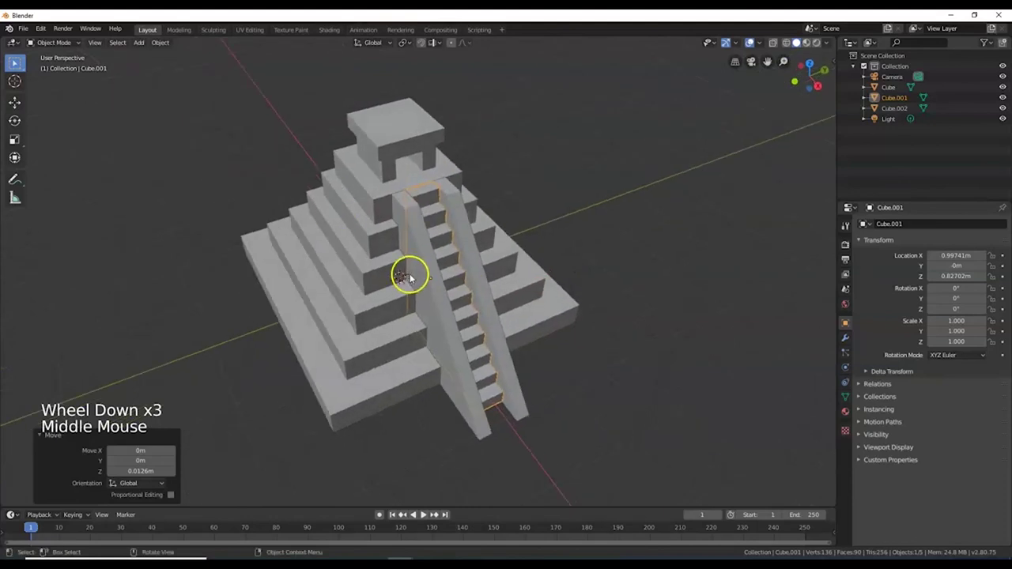
left_click(419, 247, "shift")
left_click(370, 238, "shift")
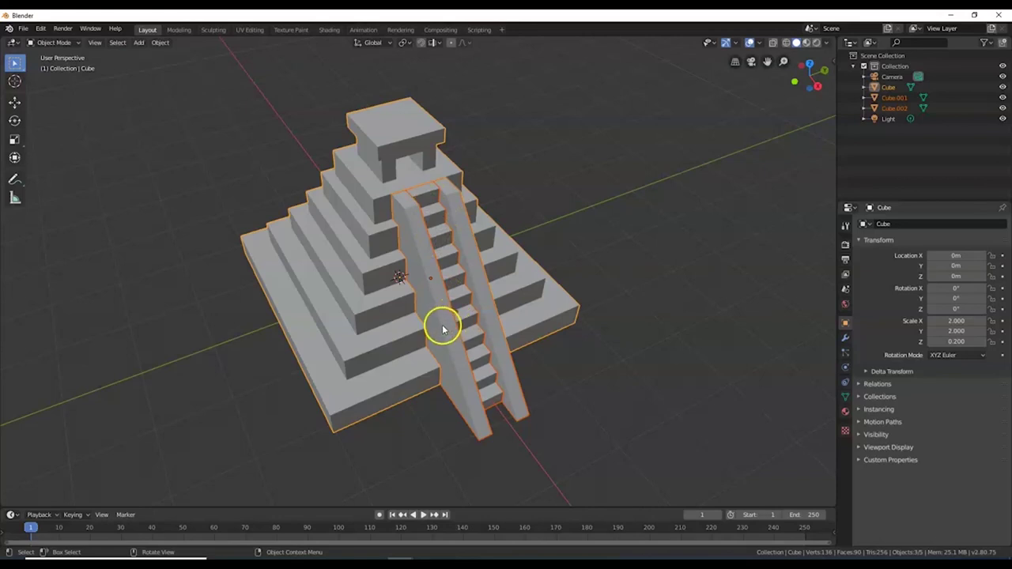
middle_click_drag(451, 334, 479, 309)
key("ctrl+j")
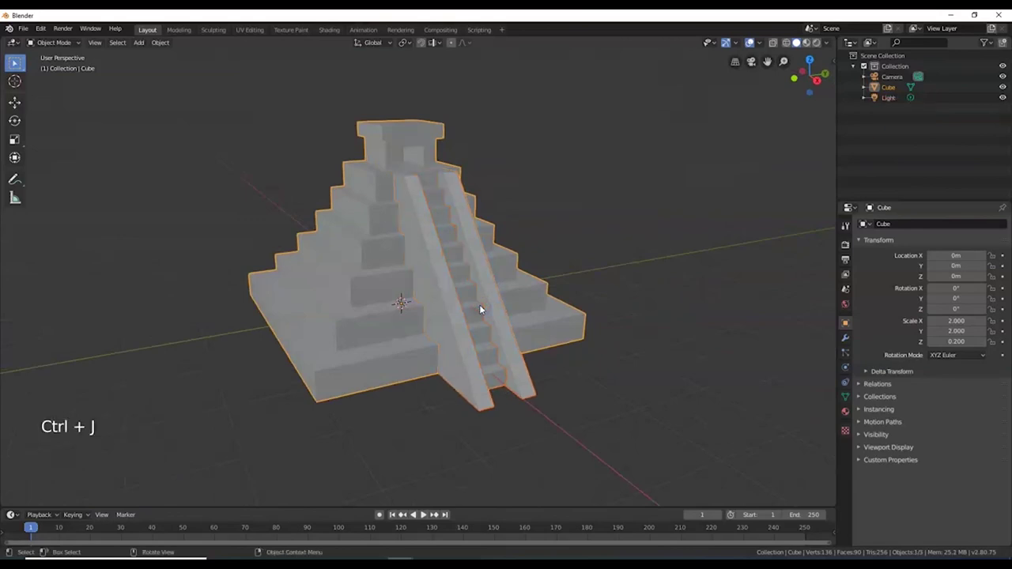
scroll(479, 310, "down", 2)
mouse_move(479, 310)
middle_mouse_down()
mouse_move(425, 297)
mouse_move(465, 306)
middle_mouse_up()
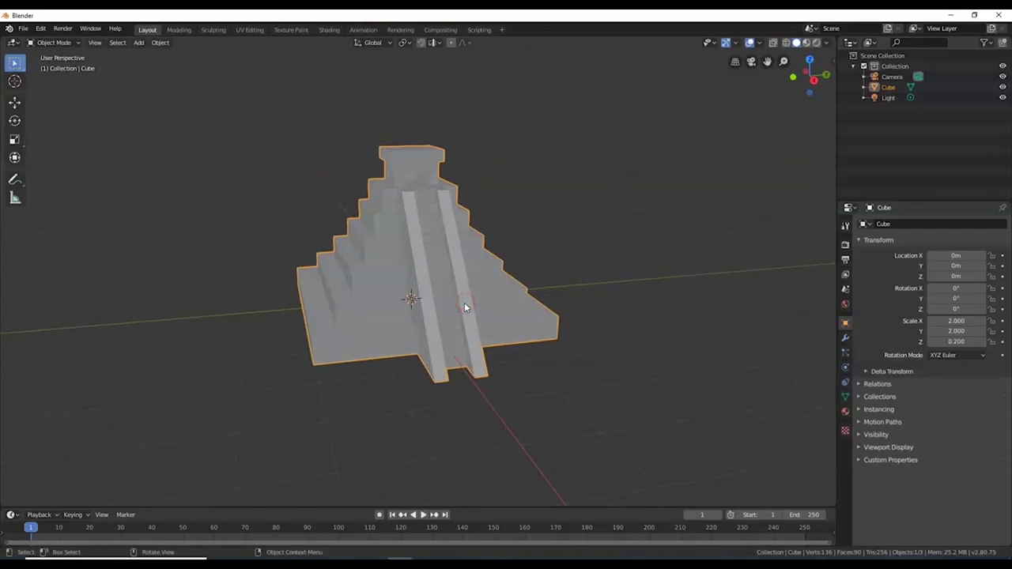
- Check the camera framing, and in top view move the camera away from the temple by about 1.94 m along X and -1.68 m along Y
key("KP_0")
left_click(465, 305)
left_click(397, 152)
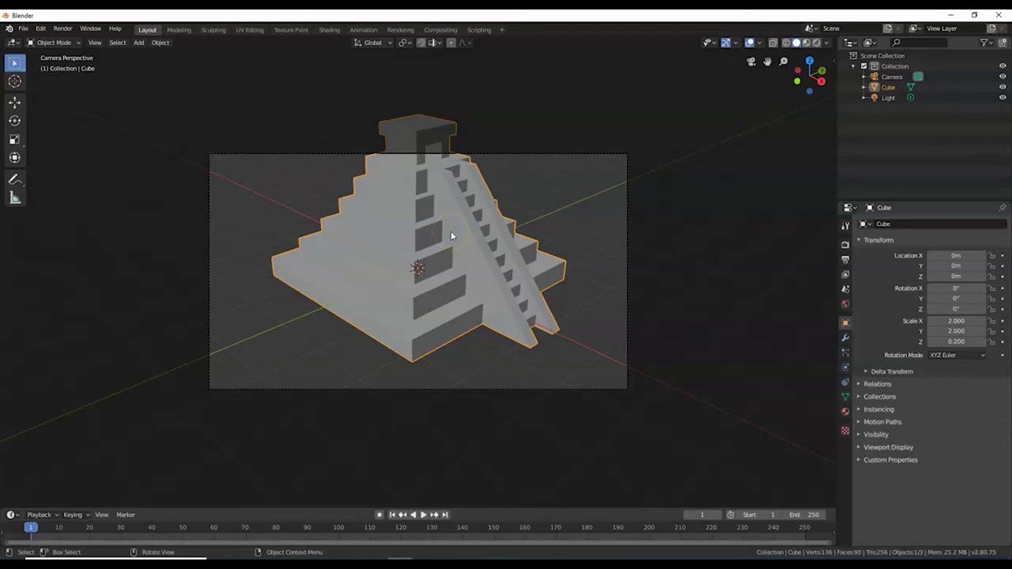
key("KP_7")
scroll(472, 253, "down", 1)
scroll(473, 253, "down", 2)
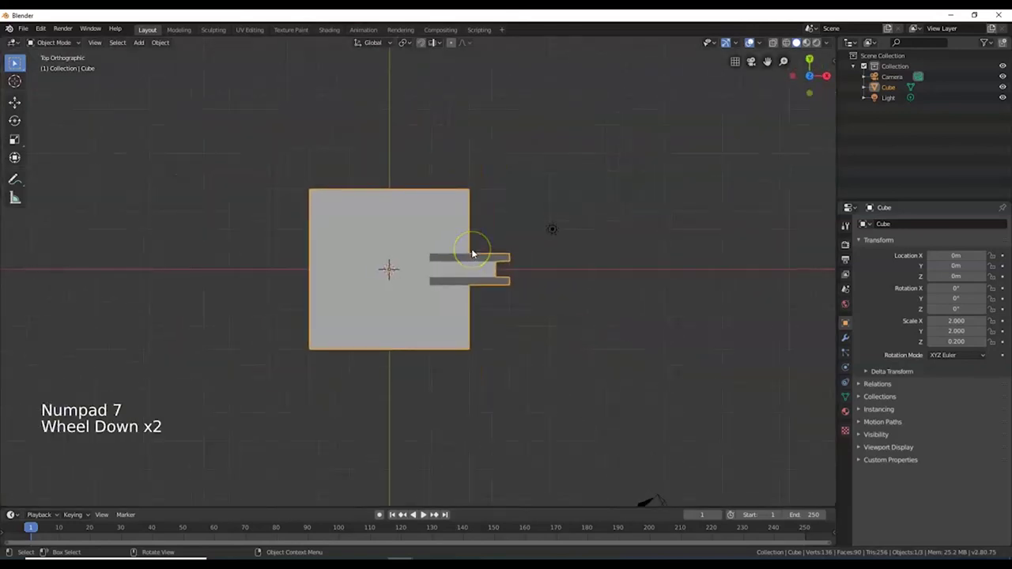
scroll(578, 468, "down", 1)
scroll(578, 466, "down", 1)
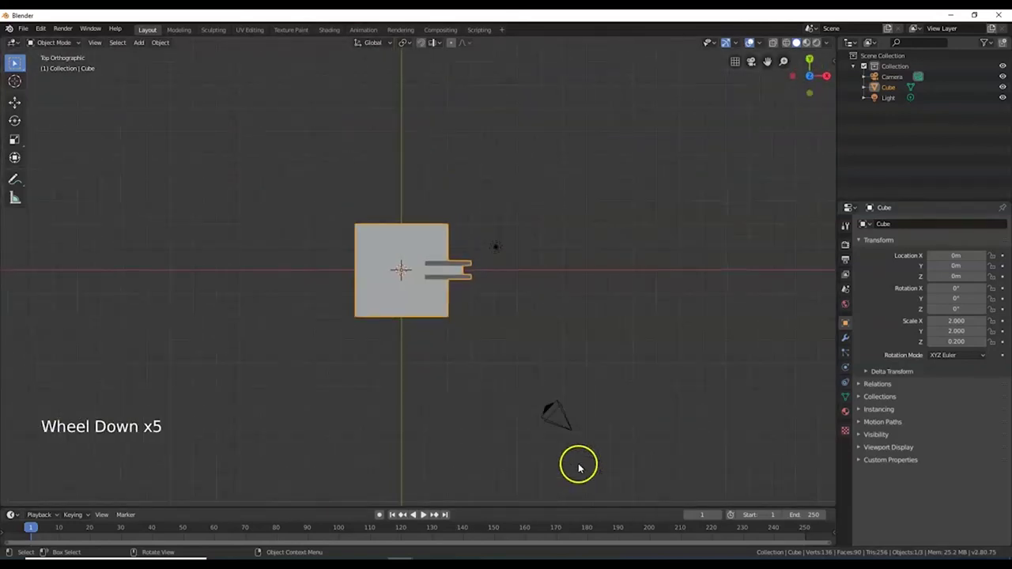
left_click(557, 418)
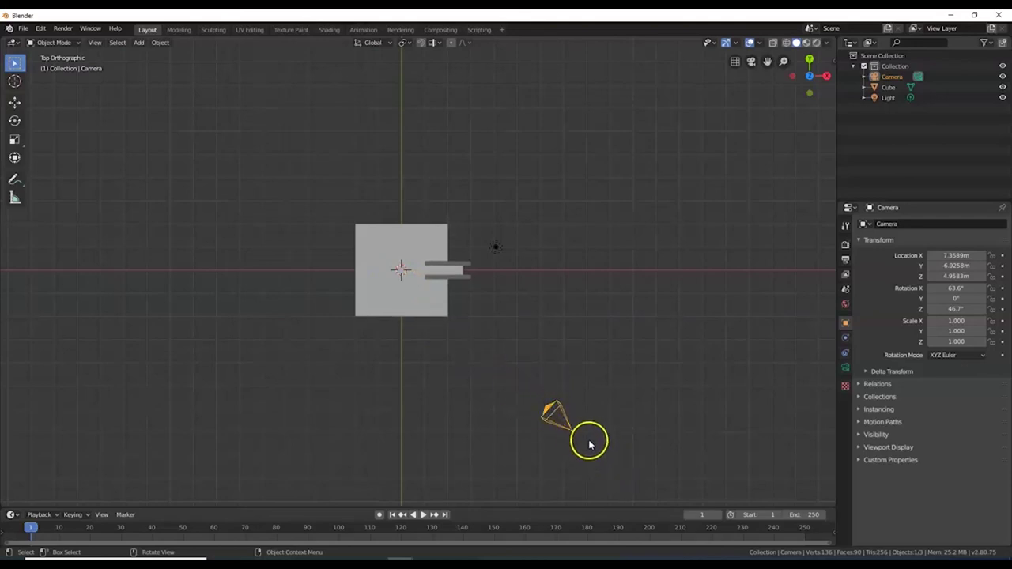
key("g")
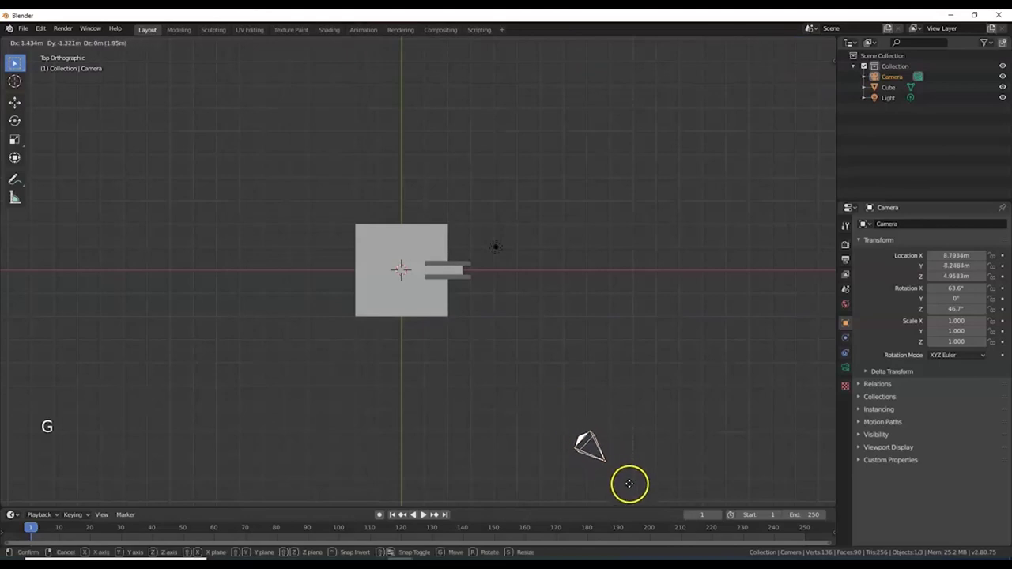
left_click(639, 493)
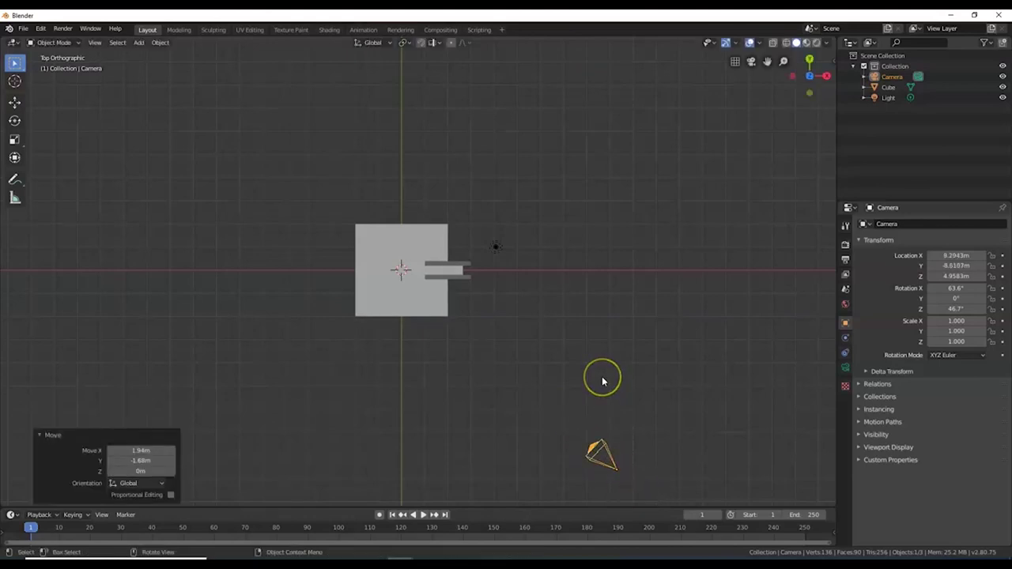
- Looking through the camera, shift it about -0.59 m in X, 0.45 m in Y and 1.48 m in Z to fit the whole temple in frame
key("KP_0")
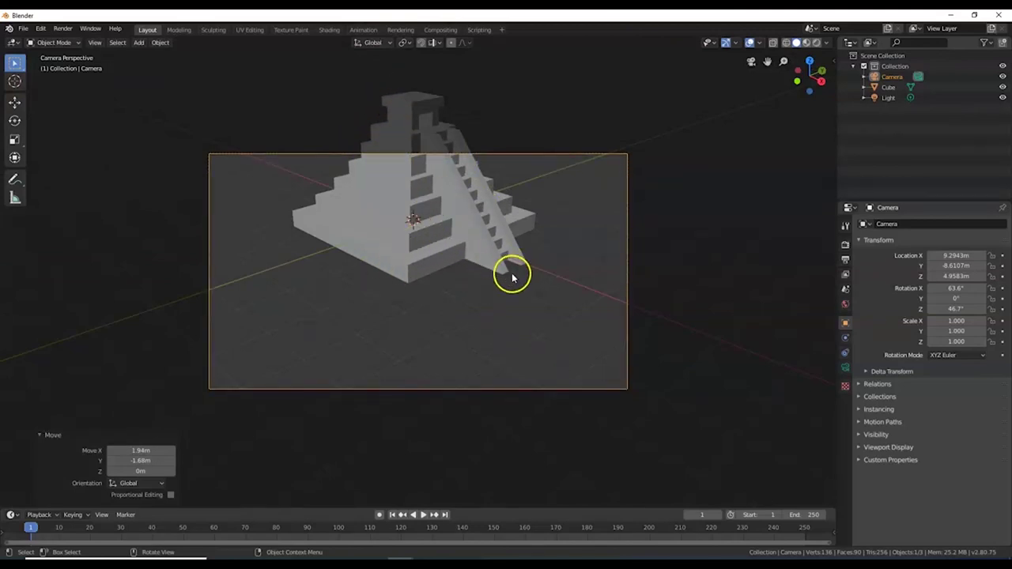
key("g")
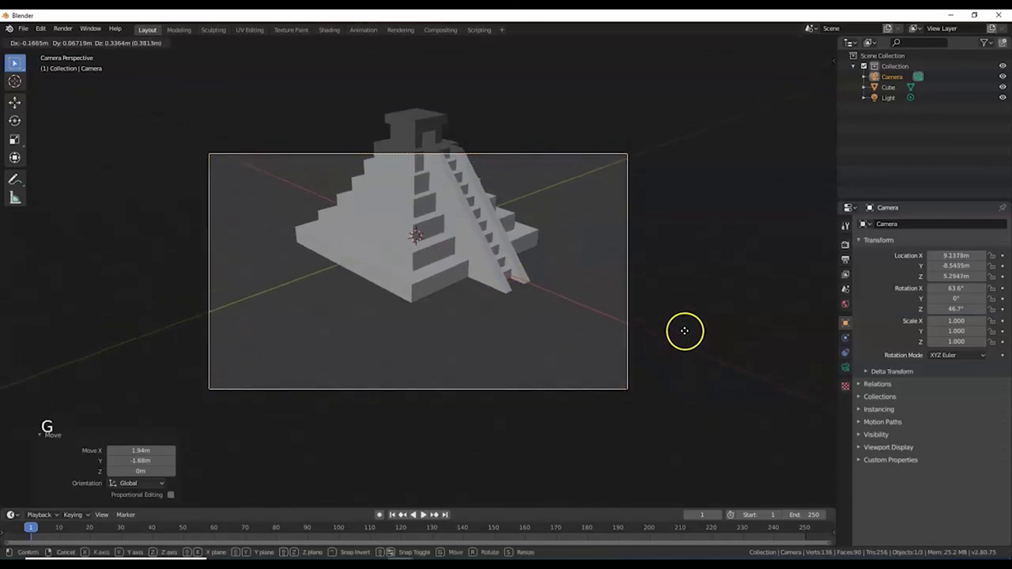
left_click(685, 225)
key("g")
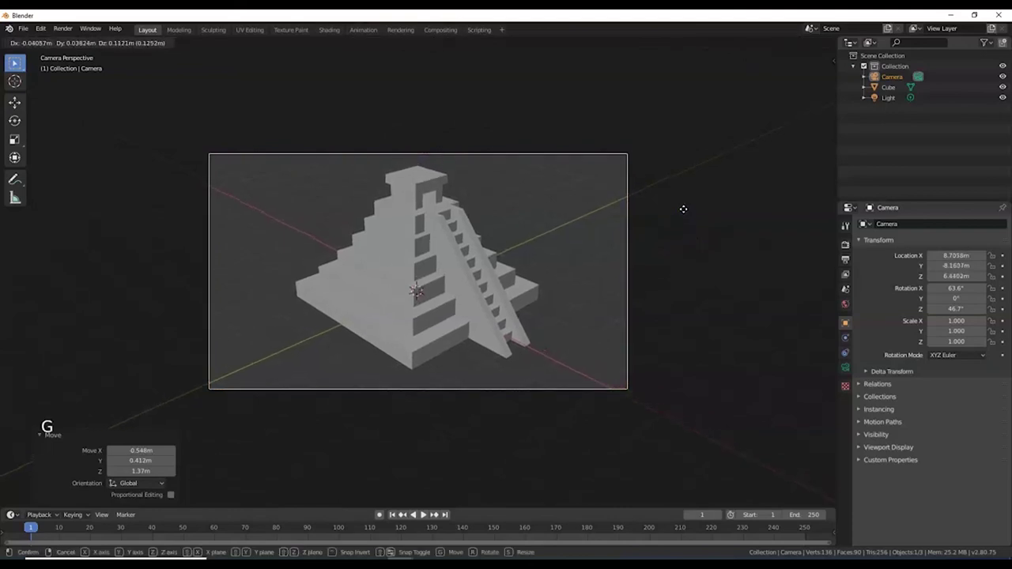
left_click(685, 214)
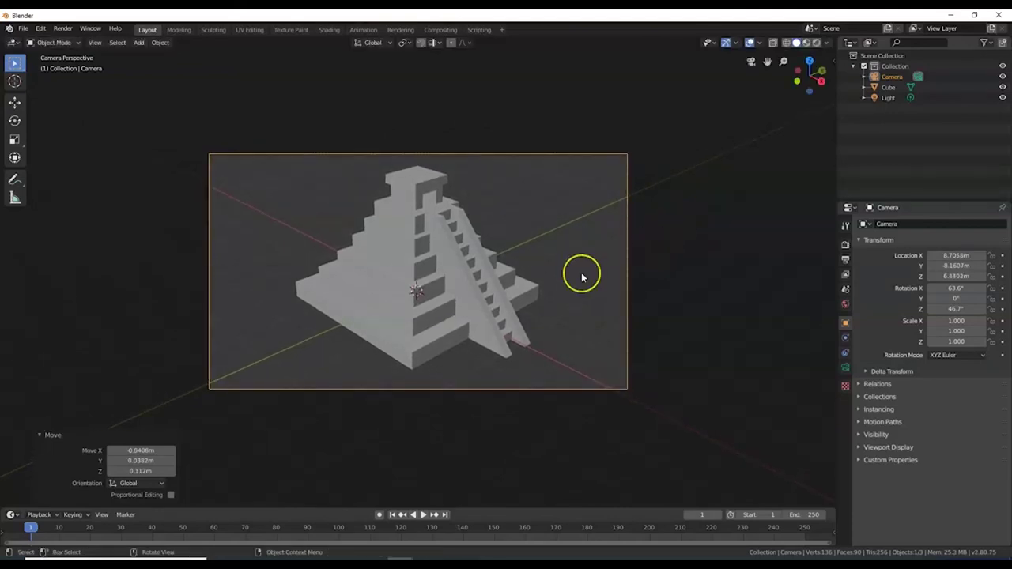
- Render the current frame through the camera and examine the whole temple in the resulting image
key("F12")
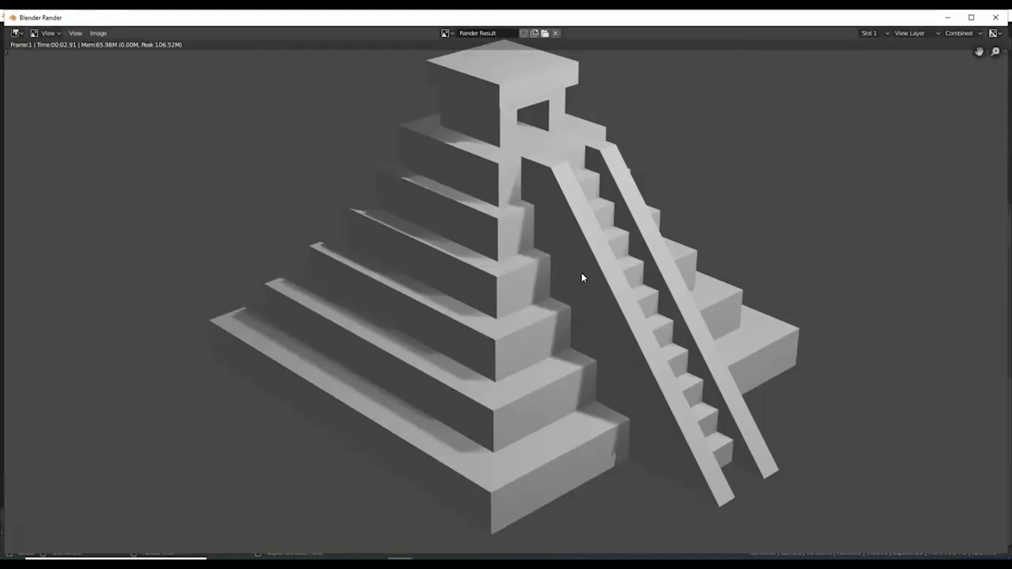
scroll(581, 272, "down", 1)
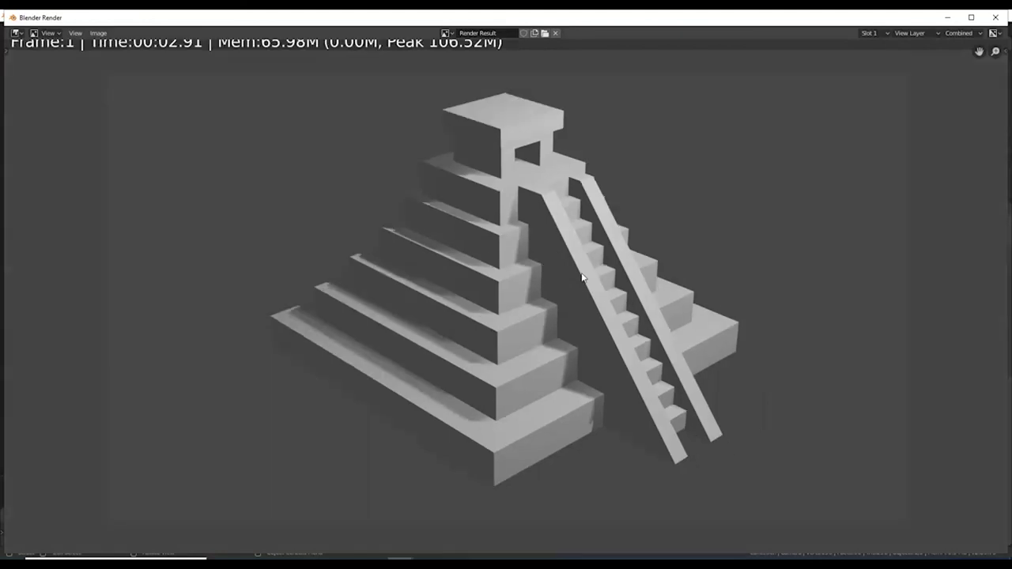
left_click(995, 19)
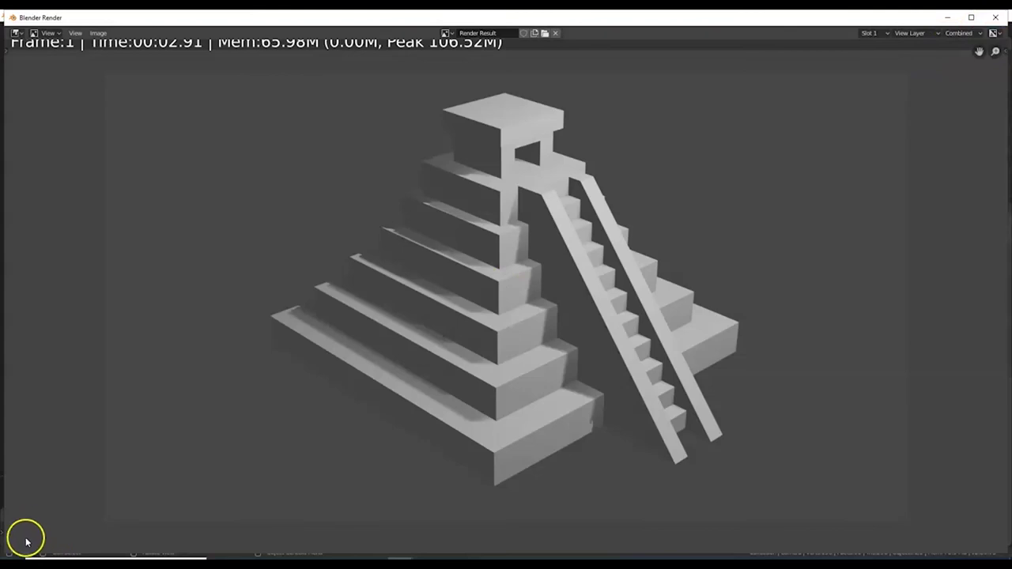